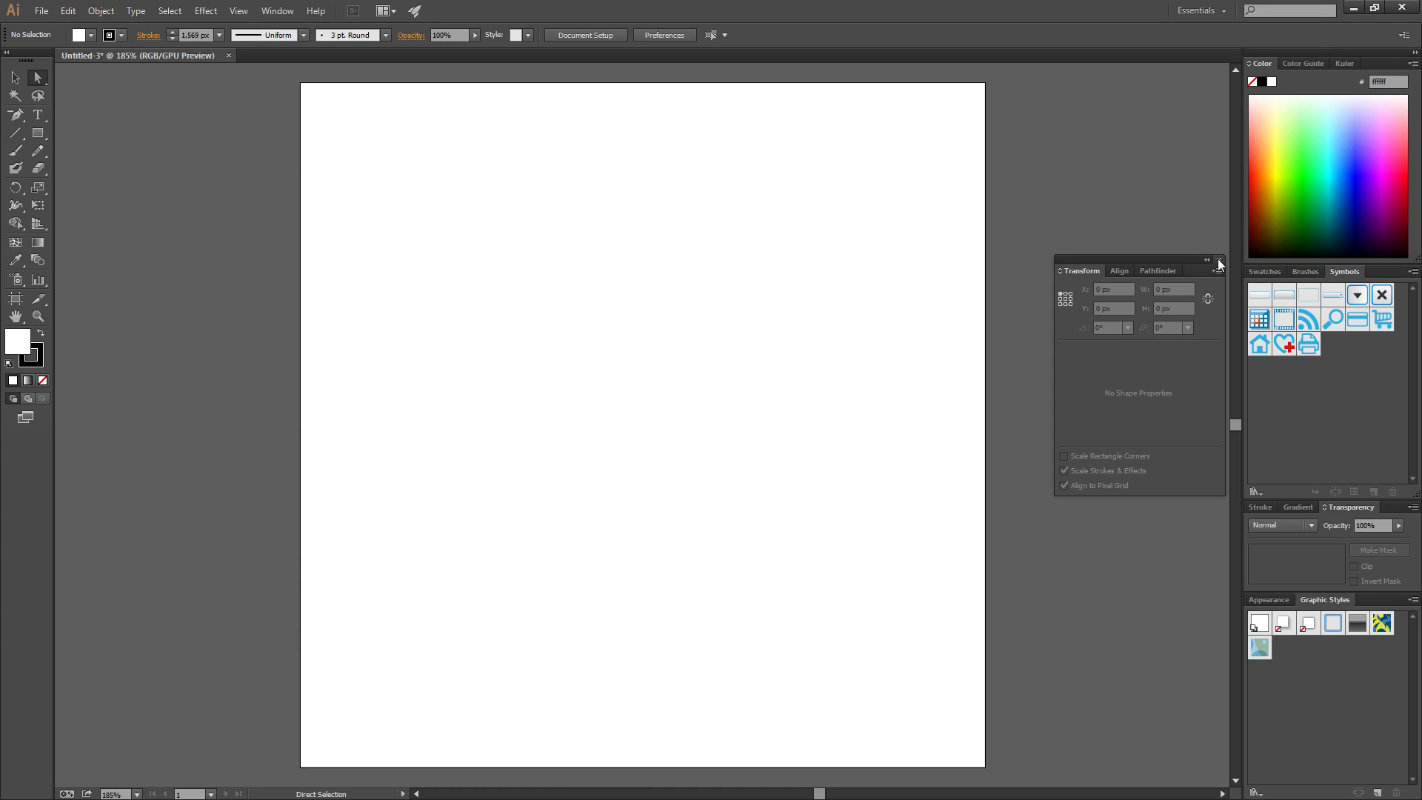
Close the floating Transform panel and switch to the Rectangle tool
{"action": "left_click", "coordinate": [1218, 260]}
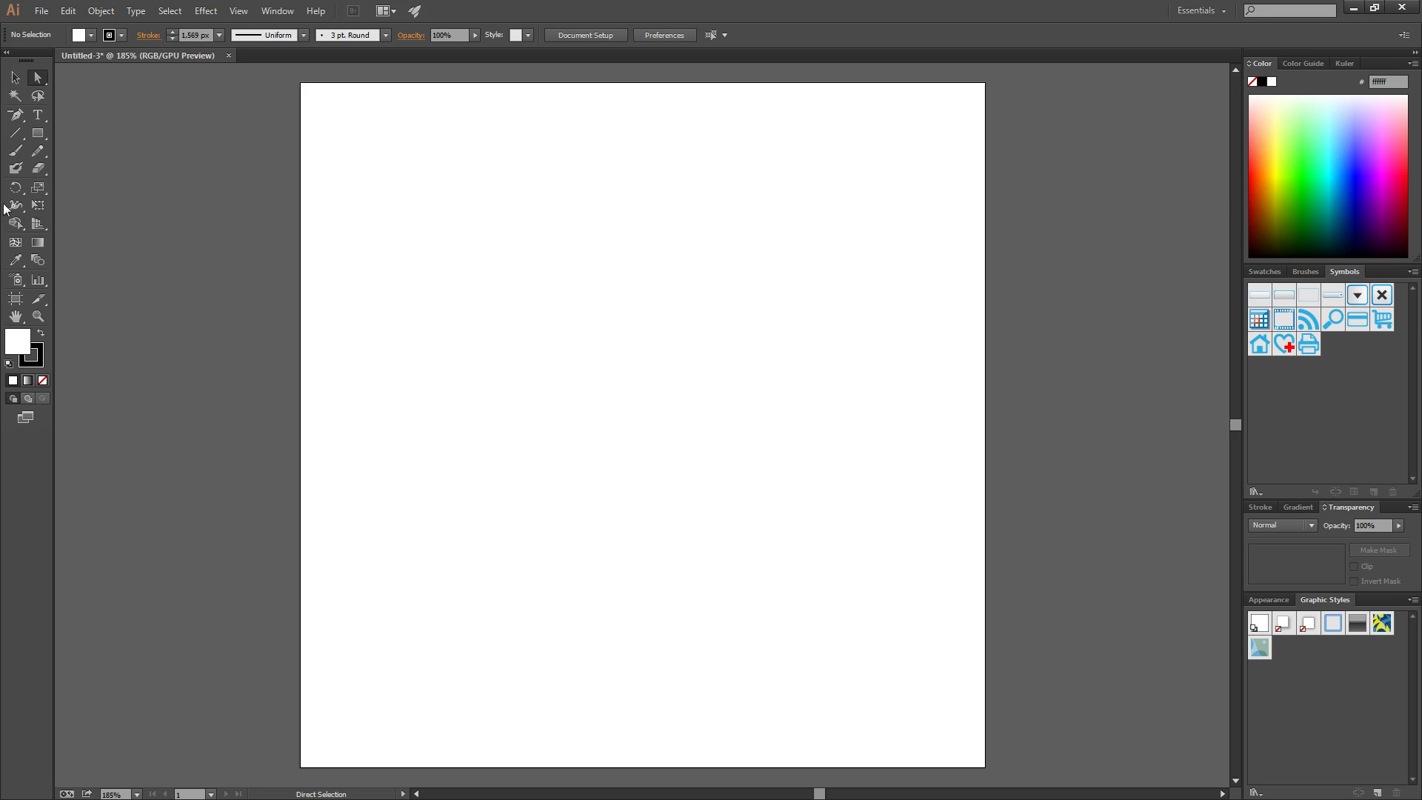
{"action": "left_click", "coordinate": [38, 133]}
Draw a rectangle on the artboard, then close and reopen the Transform panel via Window > Transform
{"action": "left_click_drag", "start_coordinate": [427, 268], "coordinate": [785, 518]}
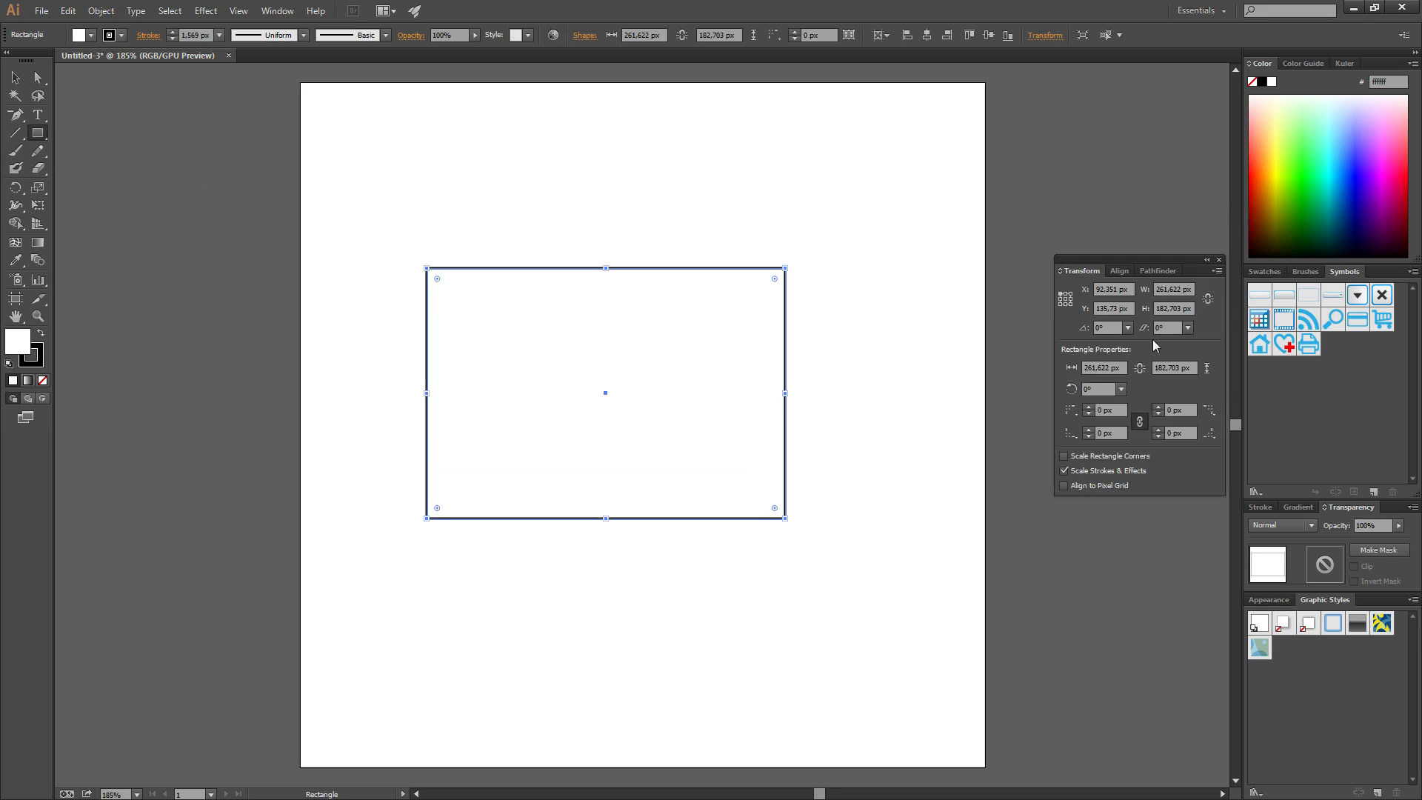
{"action": "left_click", "coordinate": [1219, 260]}
{"action": "left_click", "coordinate": [277, 10]}
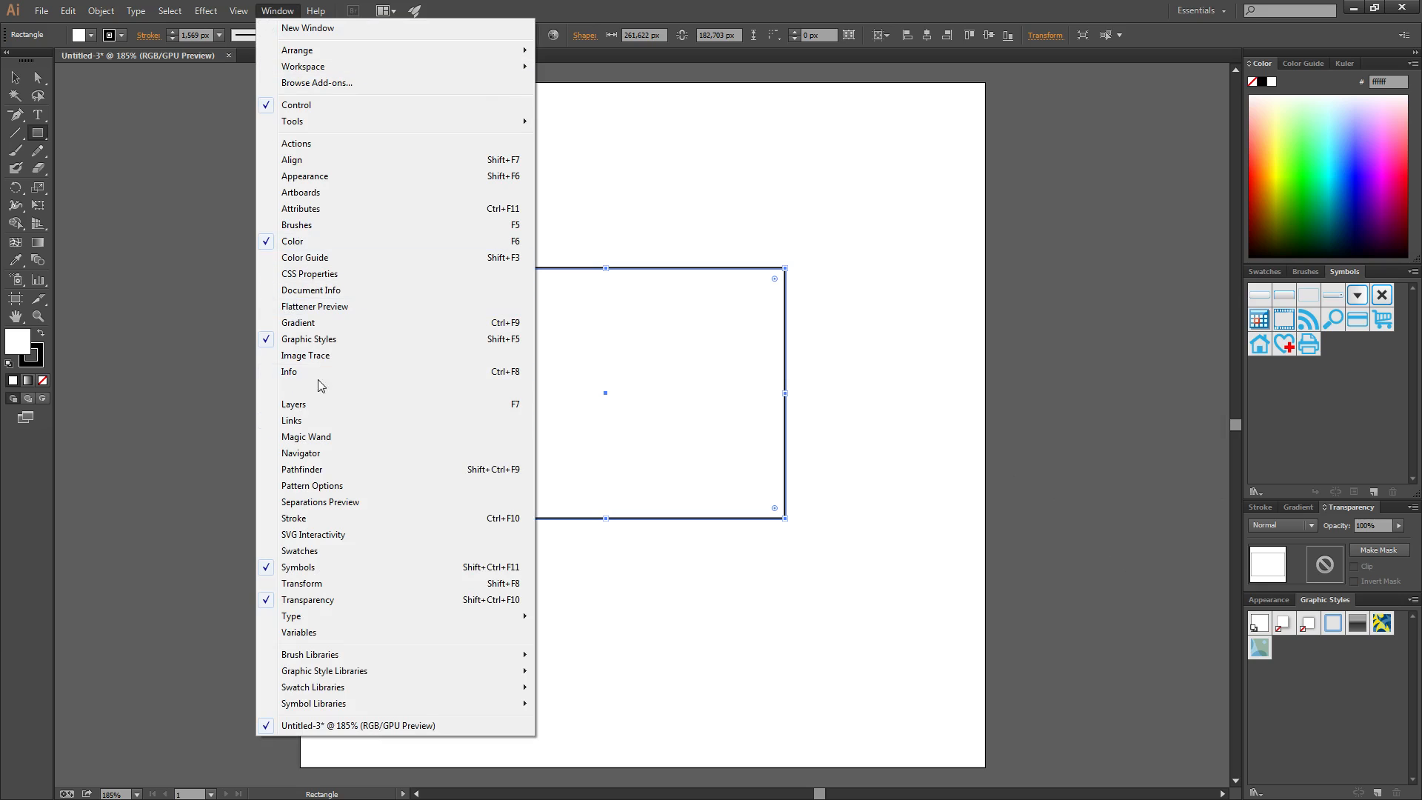
{"action": "left_click", "coordinate": [300, 587]}
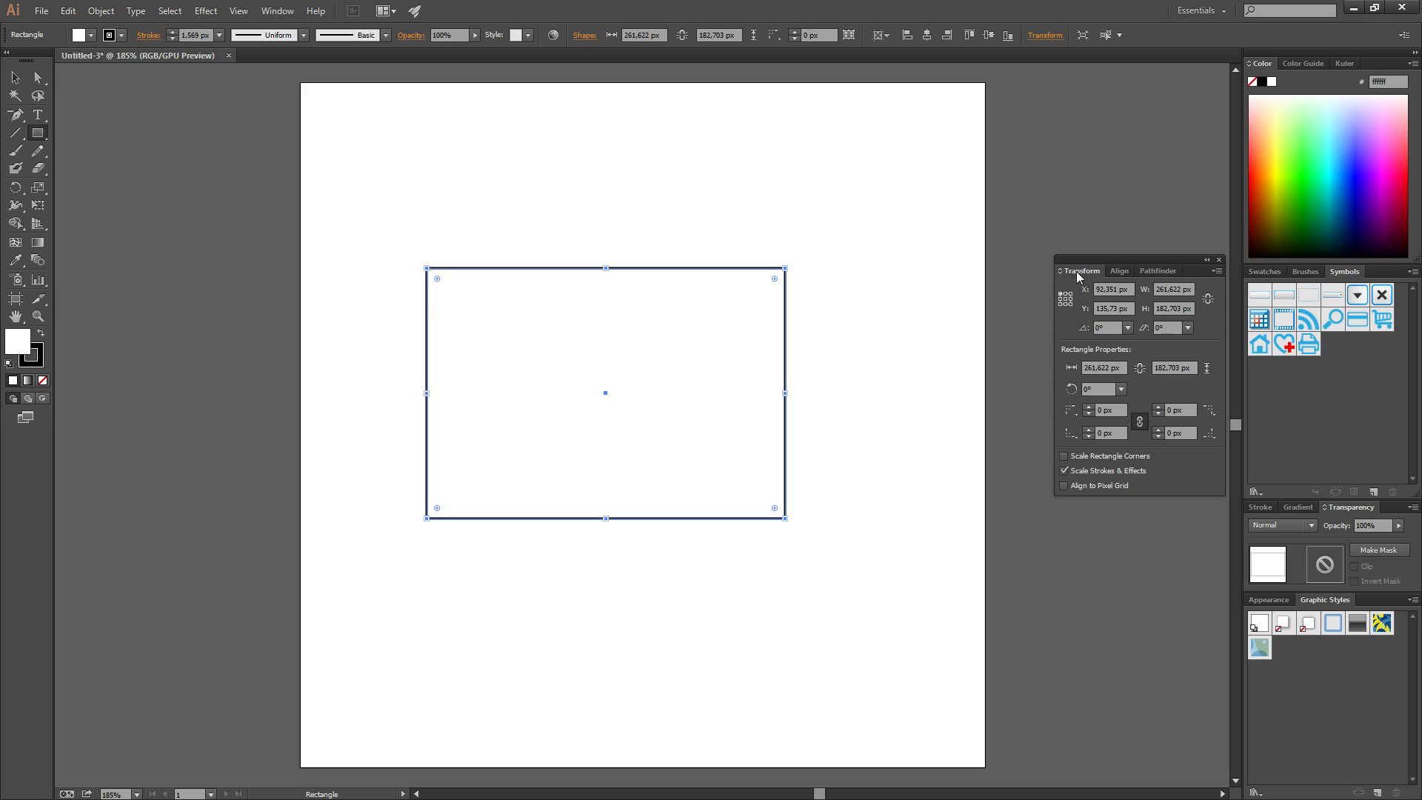
{"action": "left_click", "coordinate": [1121, 271]}
{"action": "left_click", "coordinate": [1164, 273]}
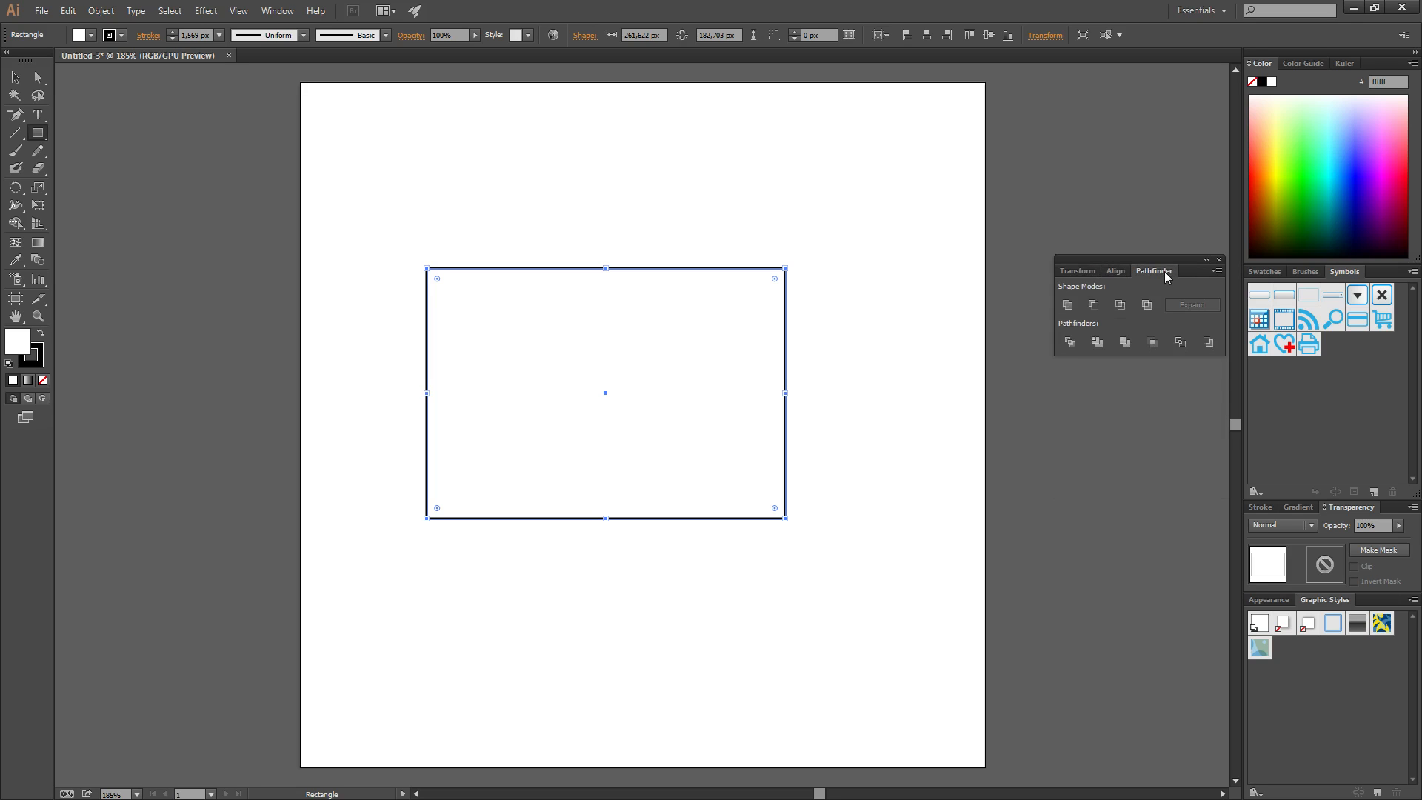
{"action": "left_click", "coordinate": [1074, 272]}
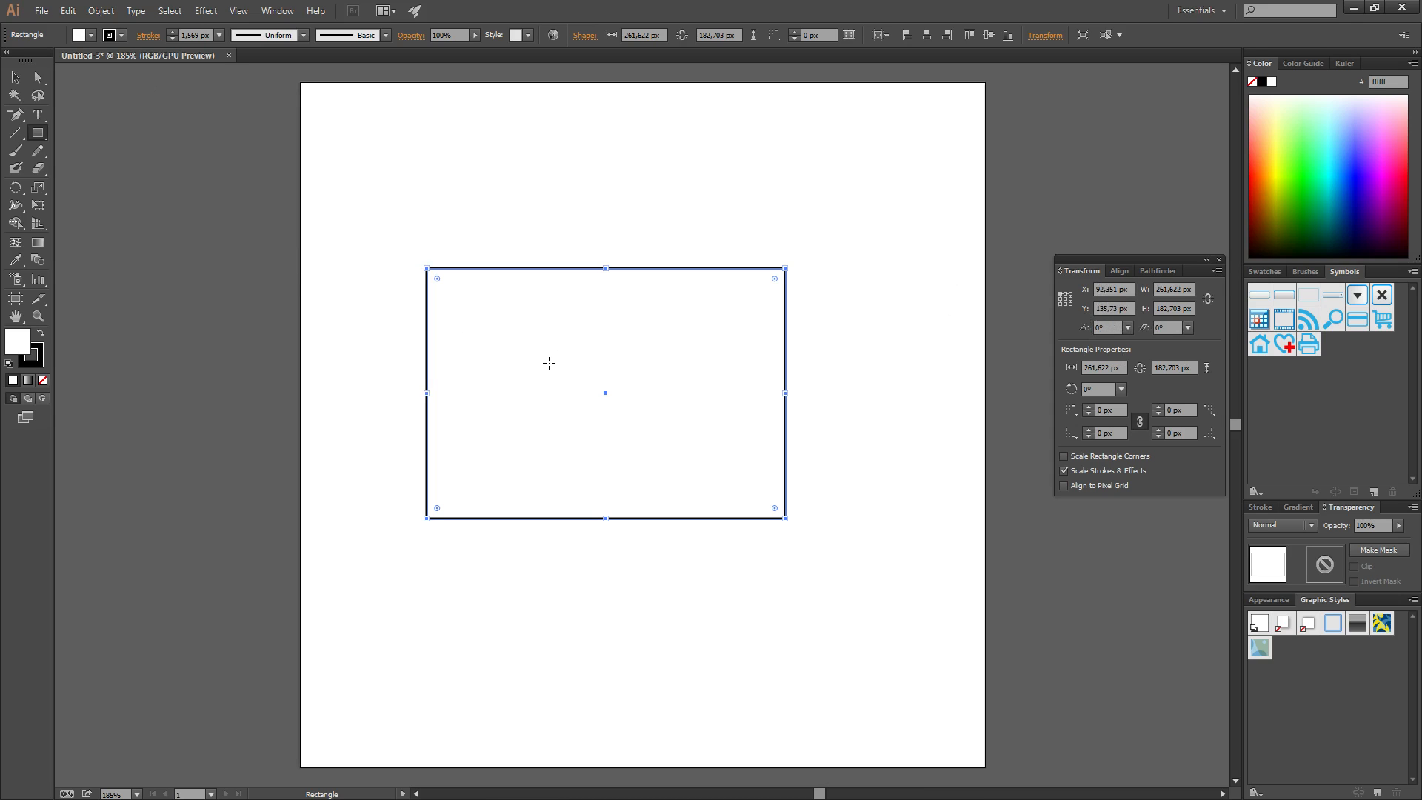
{"action": "key", "text": "a"}
Drag the rectangle toward the top-left, then back to the middle of the artboard
{"action": "left_click_drag", "start_coordinate": [517, 308], "coordinate": [377, 173]}
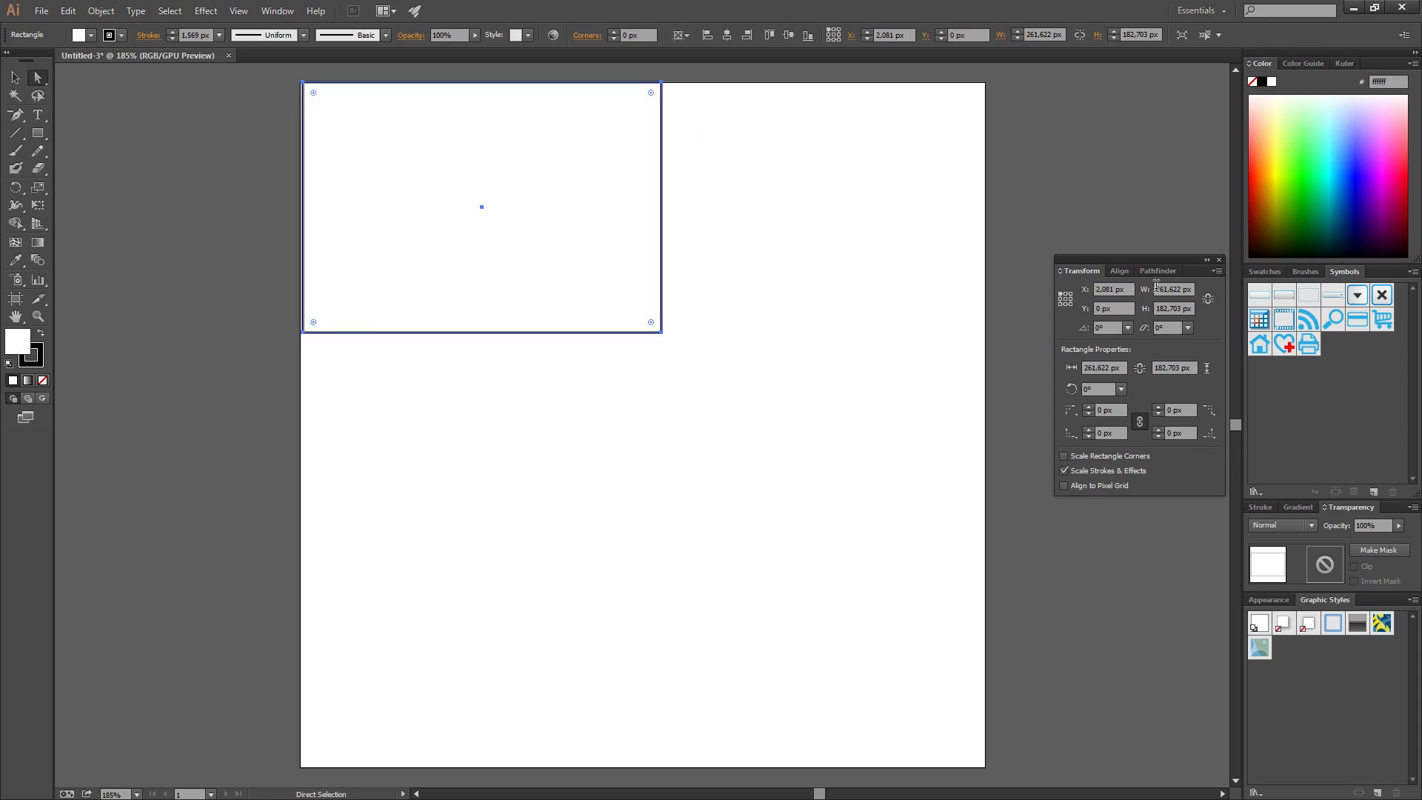
{"action": "scroll", "coordinate": [1113, 295], "scroll_direction": "down", "scroll_amount": 3}
{"action": "scroll", "coordinate": [1114, 296], "scroll_direction": "up", "scroll_amount": 1}
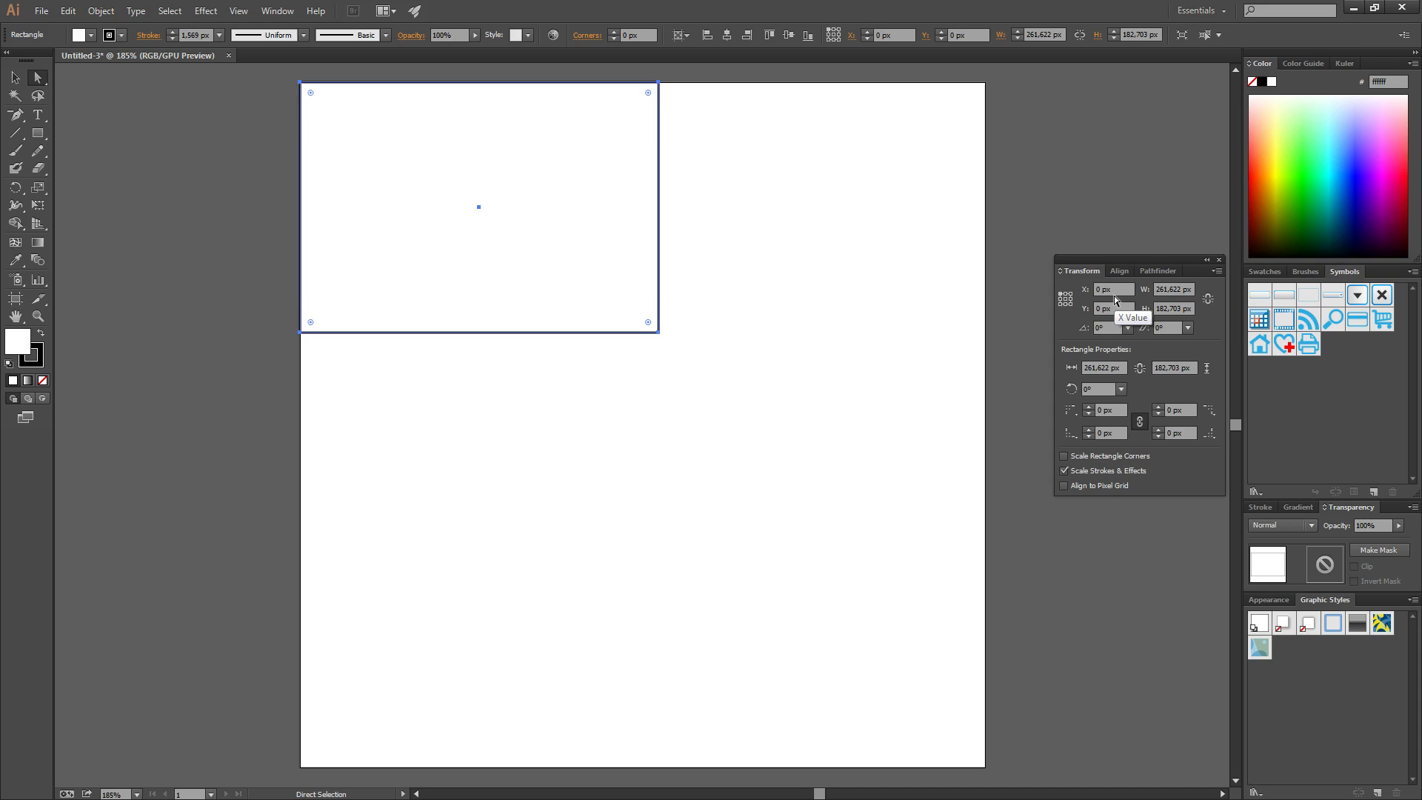
{"action": "left_click", "coordinate": [780, 141]}
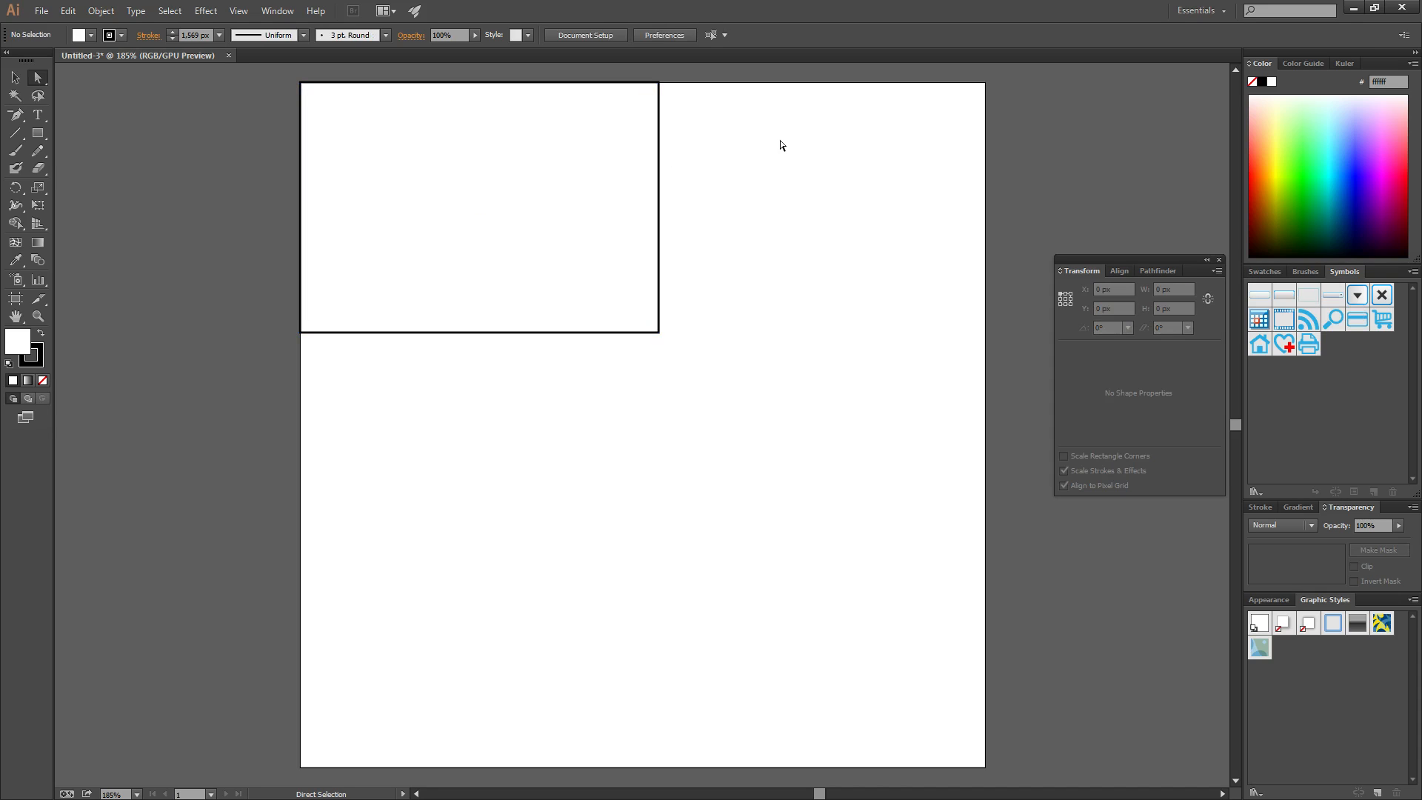
{"action": "left_click_drag", "start_coordinate": [358, 125], "coordinate": [542, 288]}
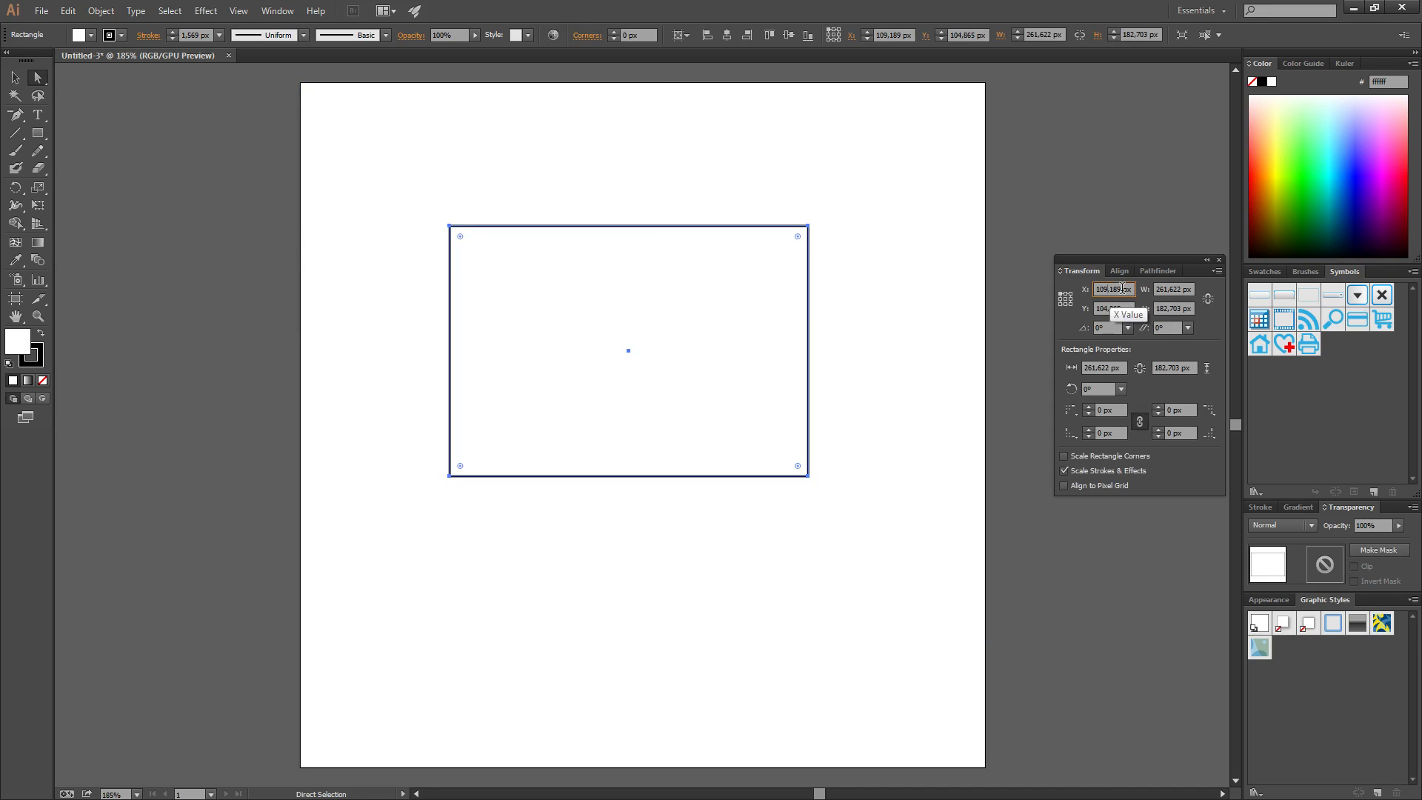
Set the rectangle's position to X 100 px and Y 100 px in the Transform panel
{"action": "left_click", "coordinate": [1104, 289]}
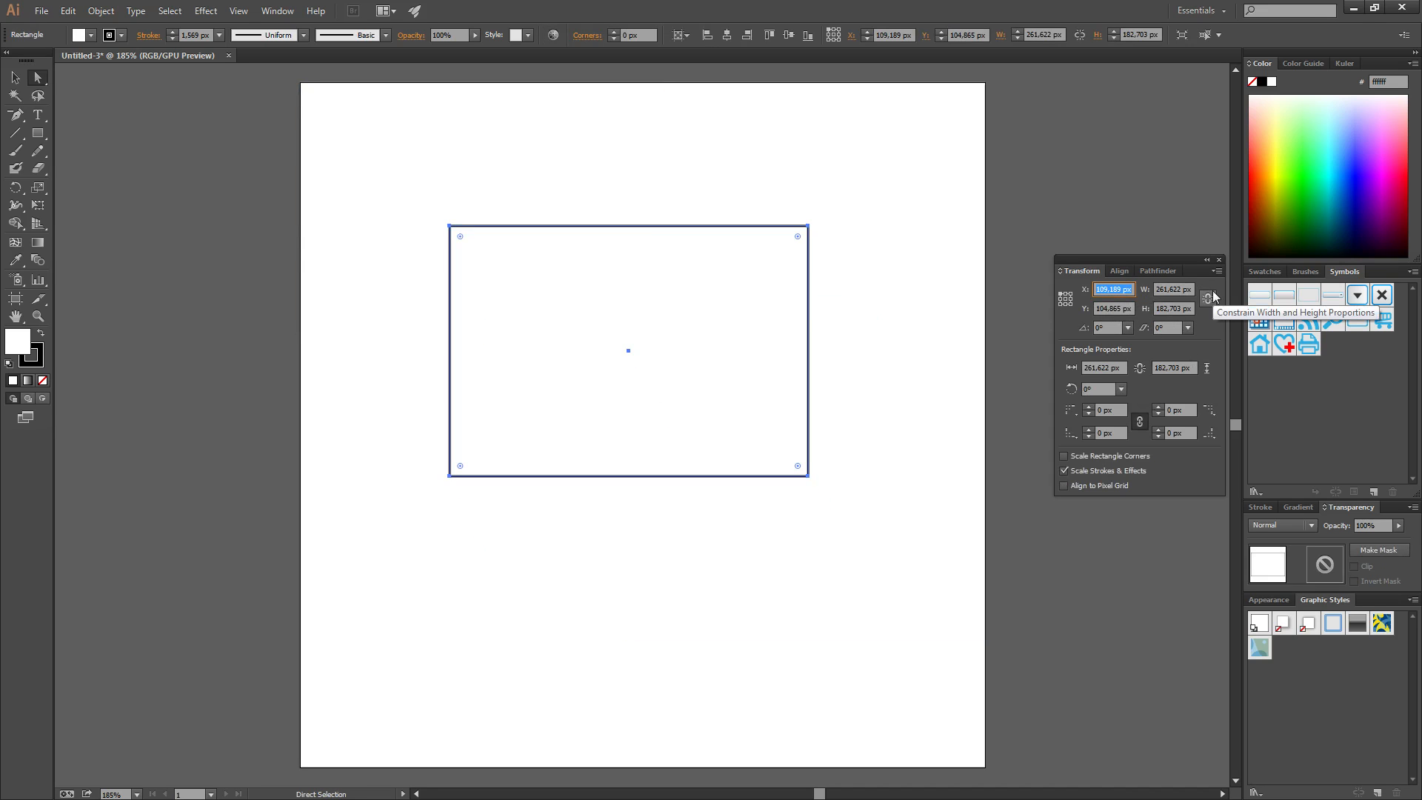
{"action": "type", "text": "100"}
{"action": "key", "text": "Tab"}
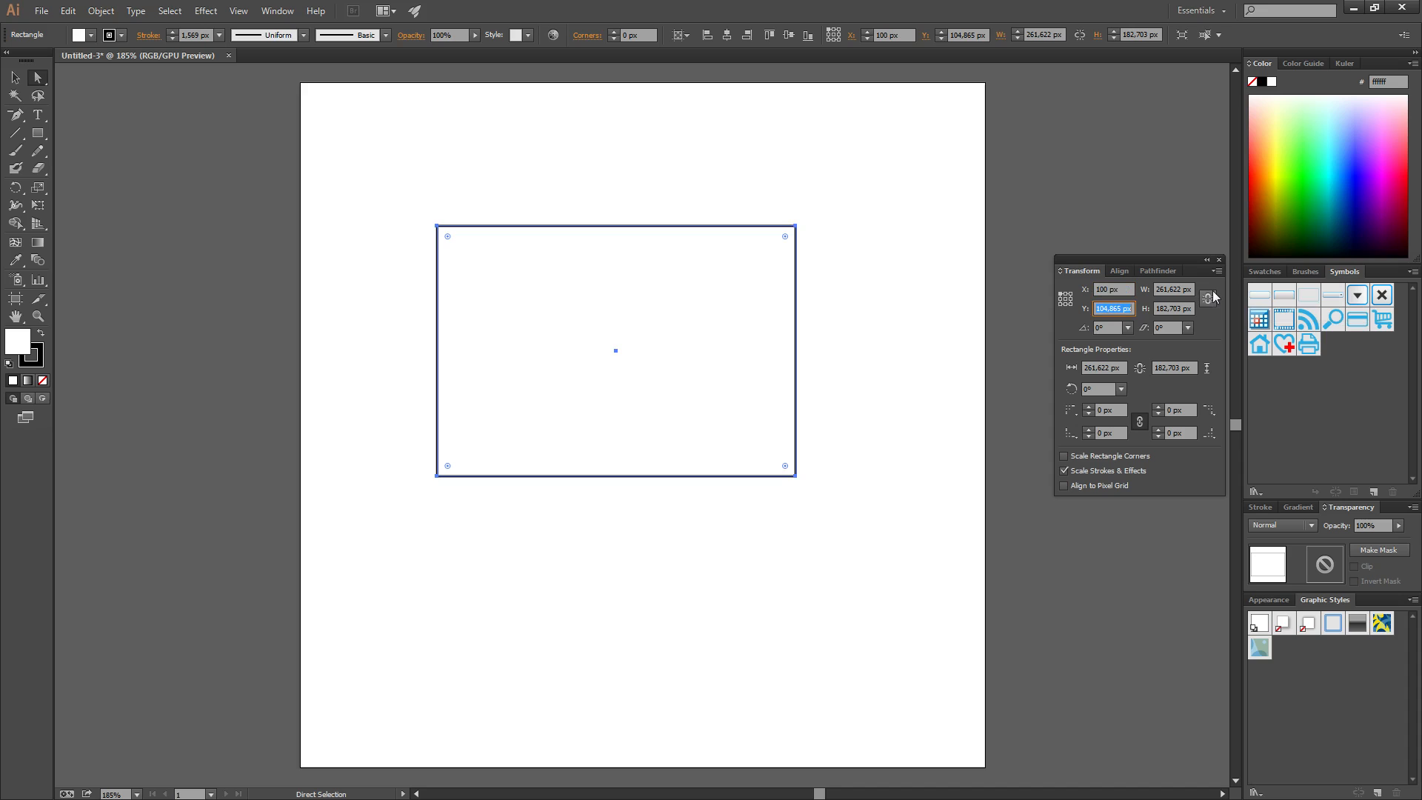
{"action": "type", "text": "100"}
{"action": "key", "text": "Return"}
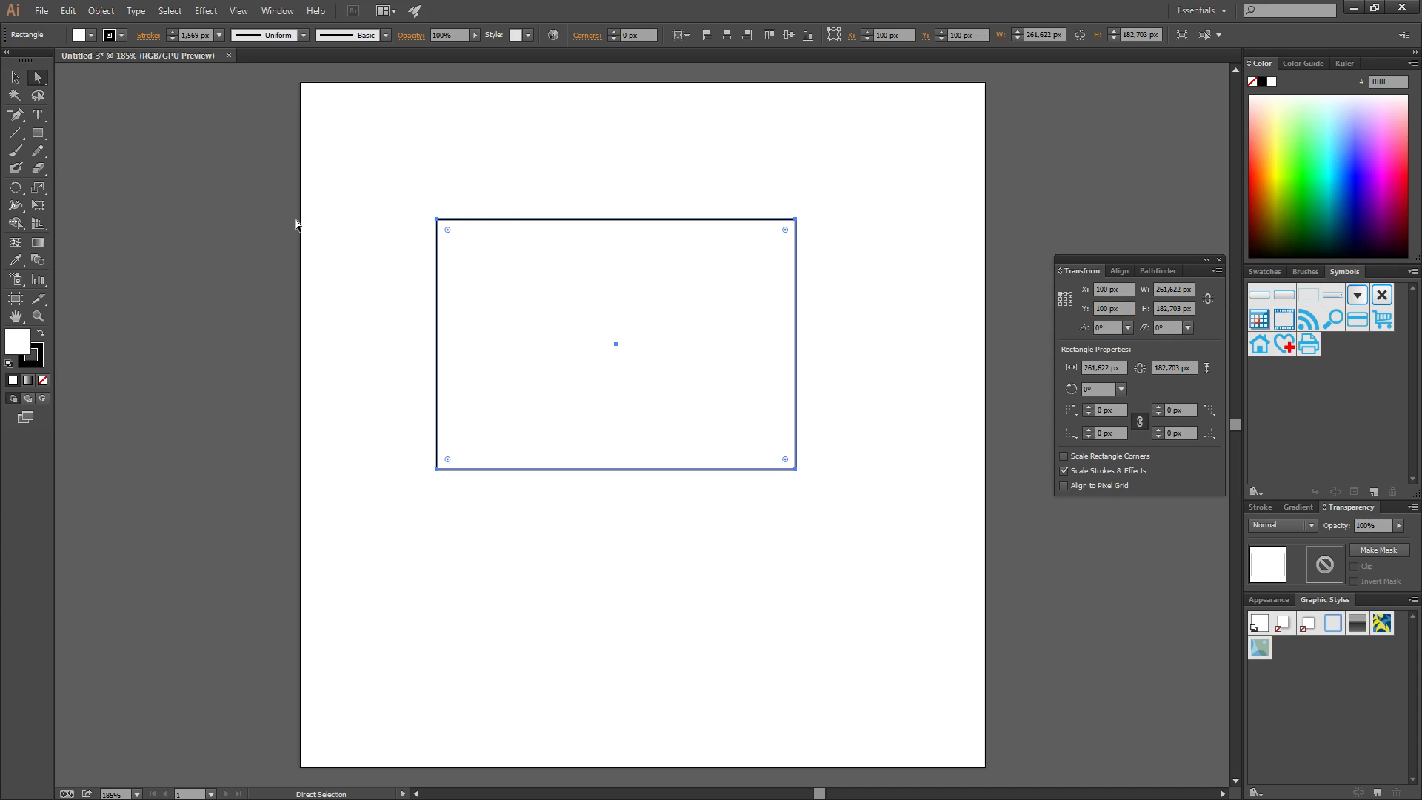
Set the rectangle's width to 250 px and height to 150 px in the Transform panel
{"action": "left_click", "coordinate": [1192, 289]}
{"action": "type", "text": "250"}
{"action": "key", "text": "Return"}
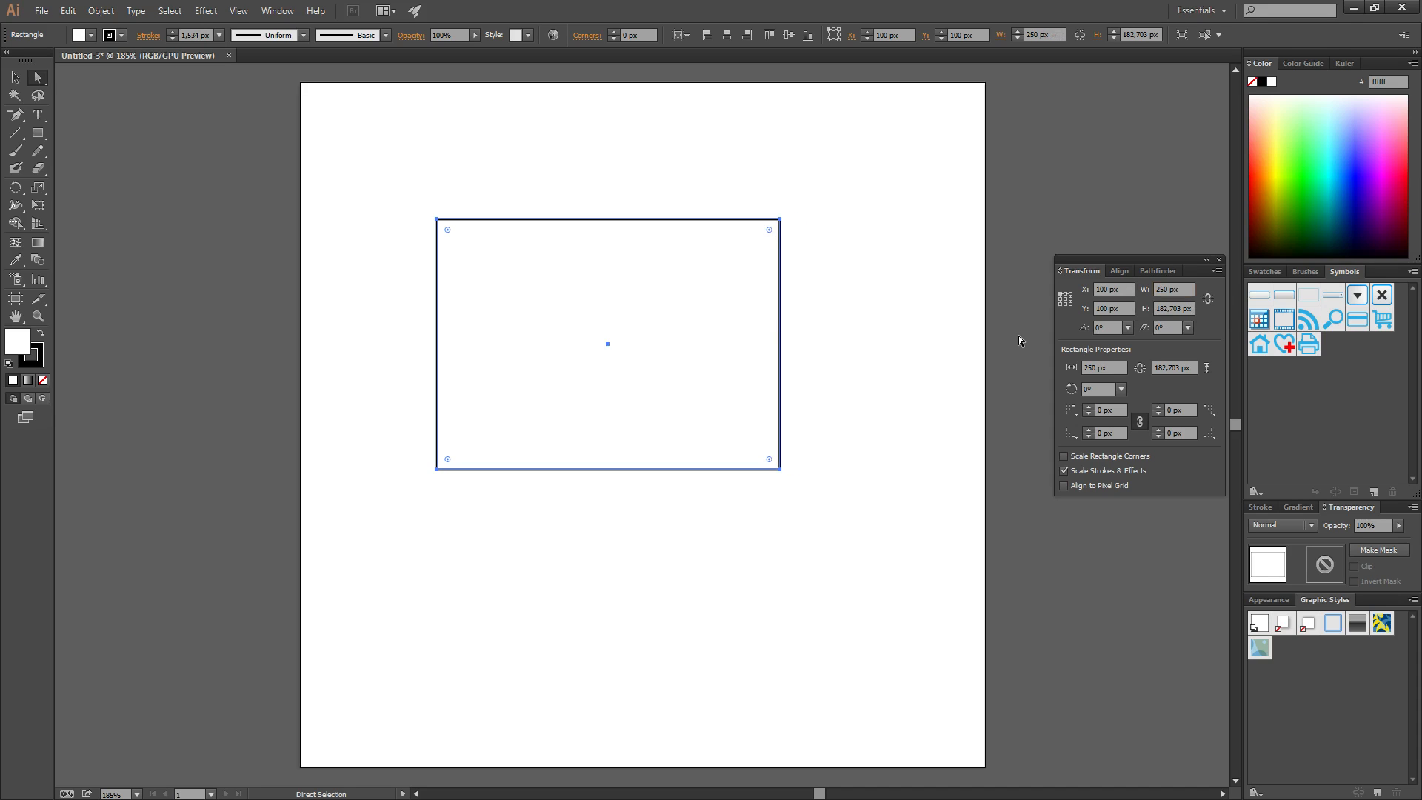
{"action": "left_click", "coordinate": [1166, 309]}
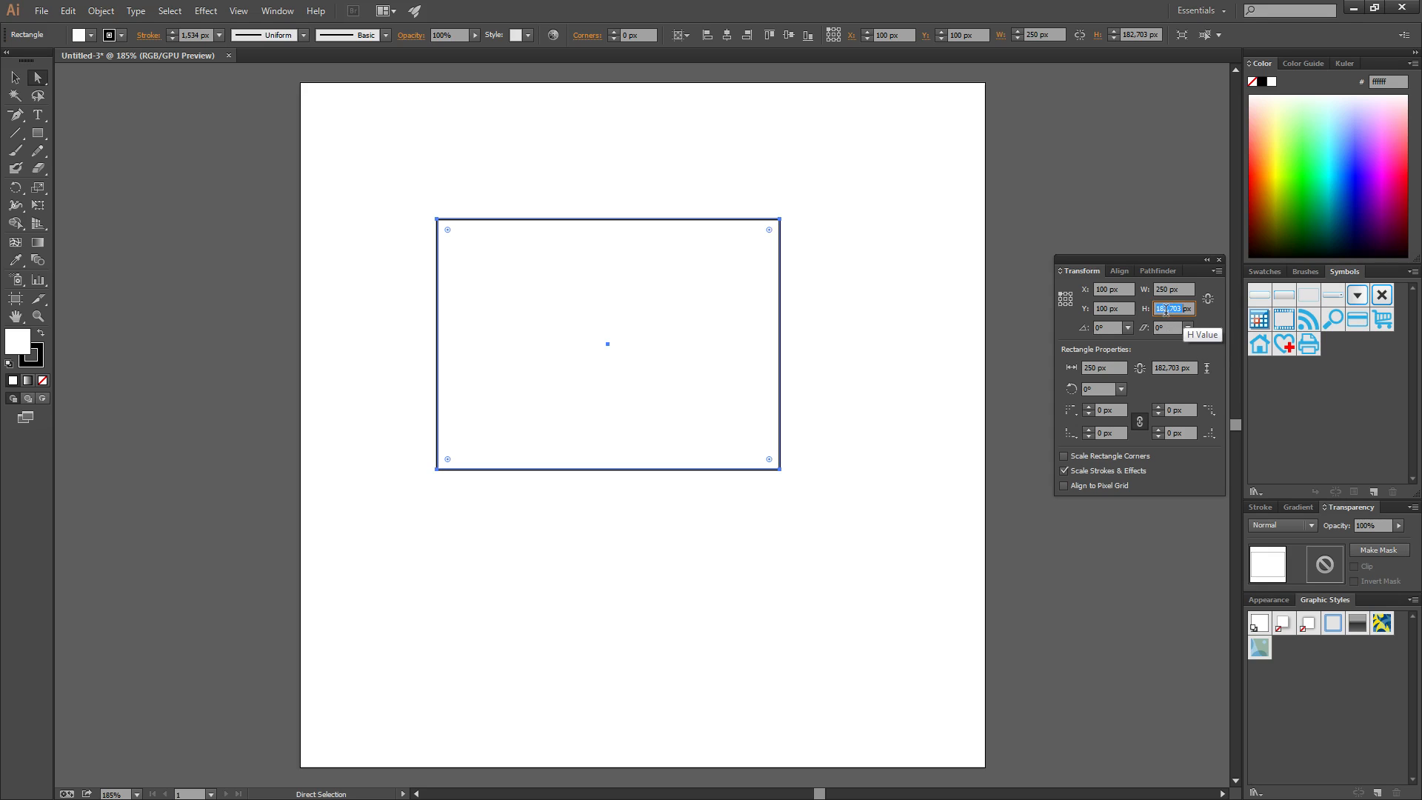
{"action": "type", "text": "150px"}
{"action": "key", "text": "Return"}
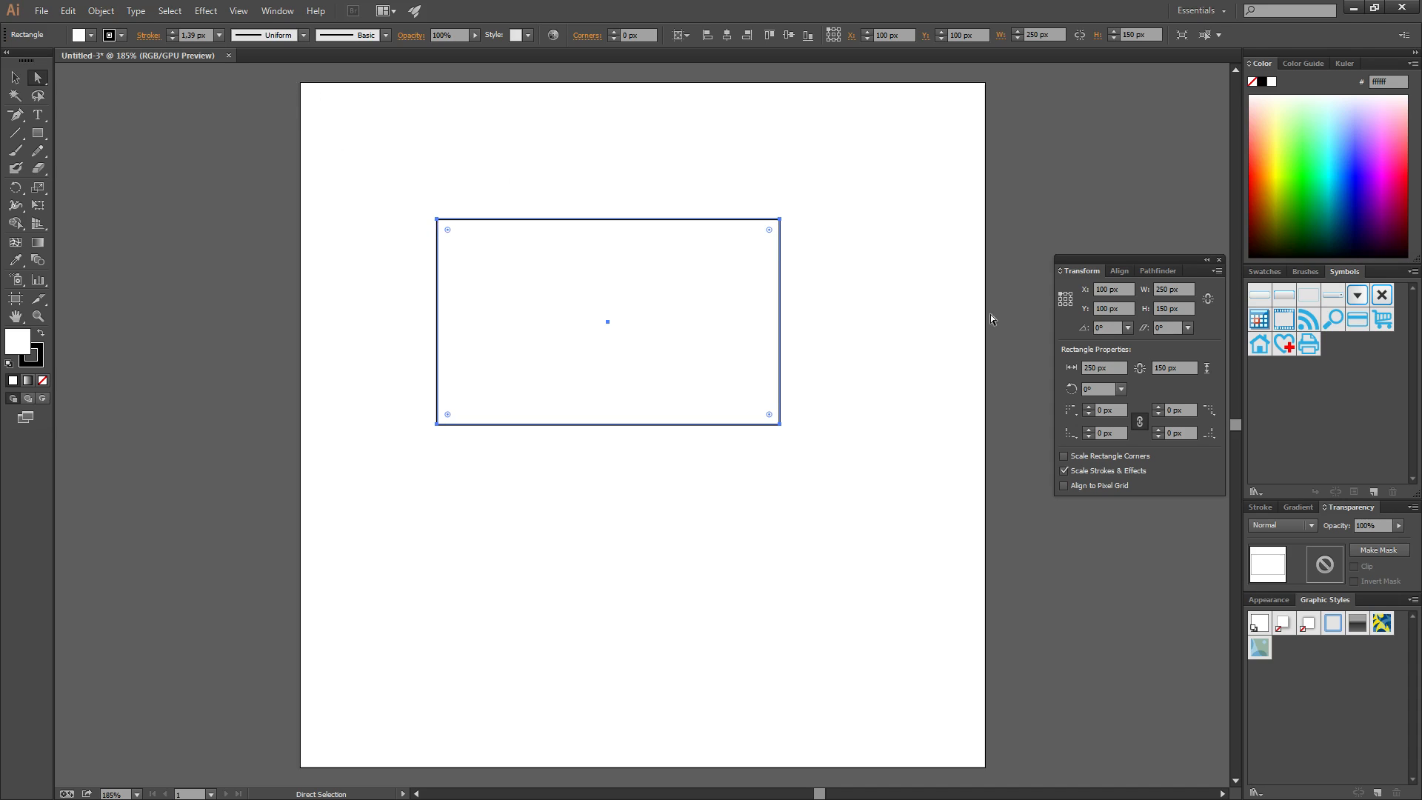
Use the bottom-right reference point and position the rectangle at X 500 px, Y 500 px
{"action": "left_click", "coordinate": [1070, 304]}
{"action": "left_click_drag", "start_coordinate": [1103, 288], "coordinate": [1035, 299]}
{"action": "type", "text": "50"}
{"action": "key", "text": "Tab"}
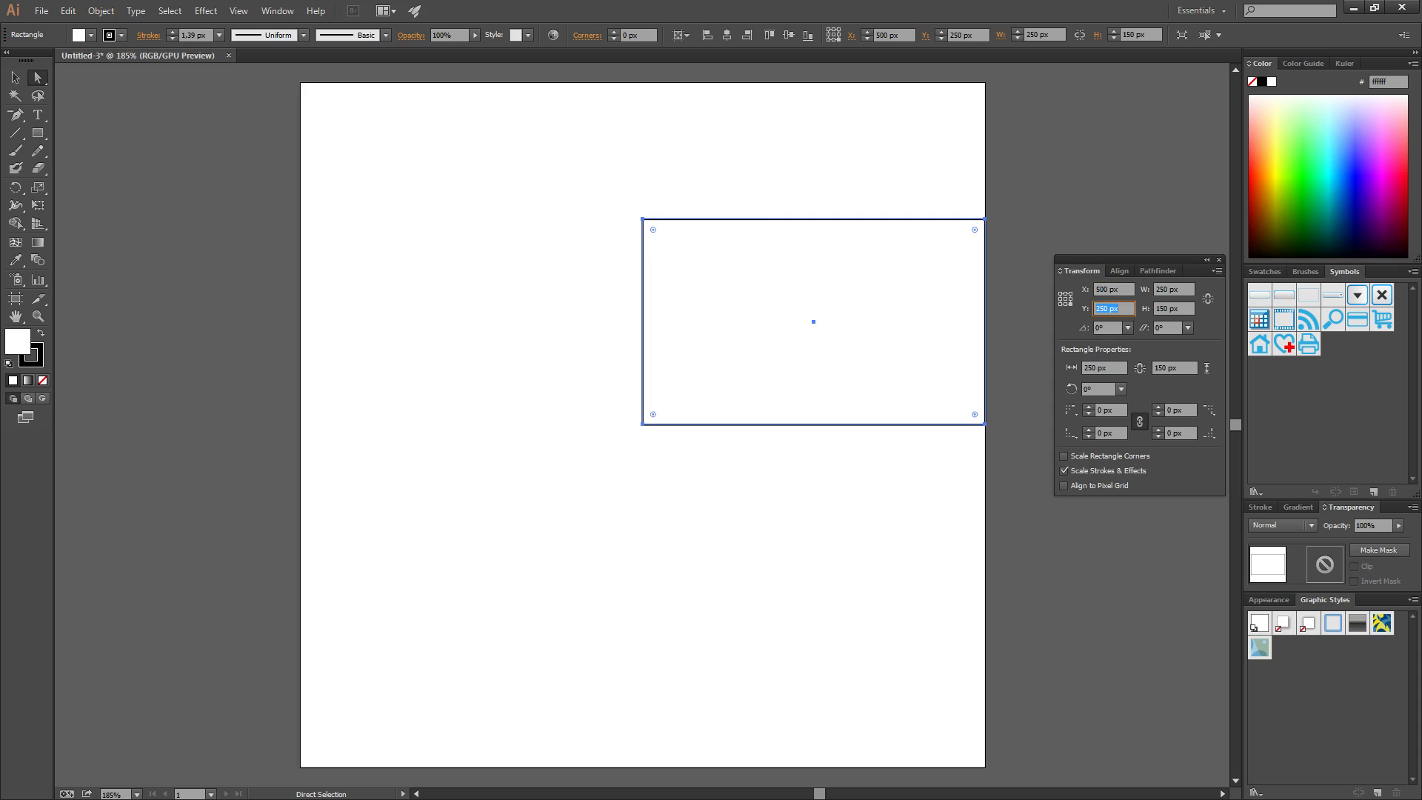
{"action": "type", "text": "500"}
{"action": "key", "text": "Return"}
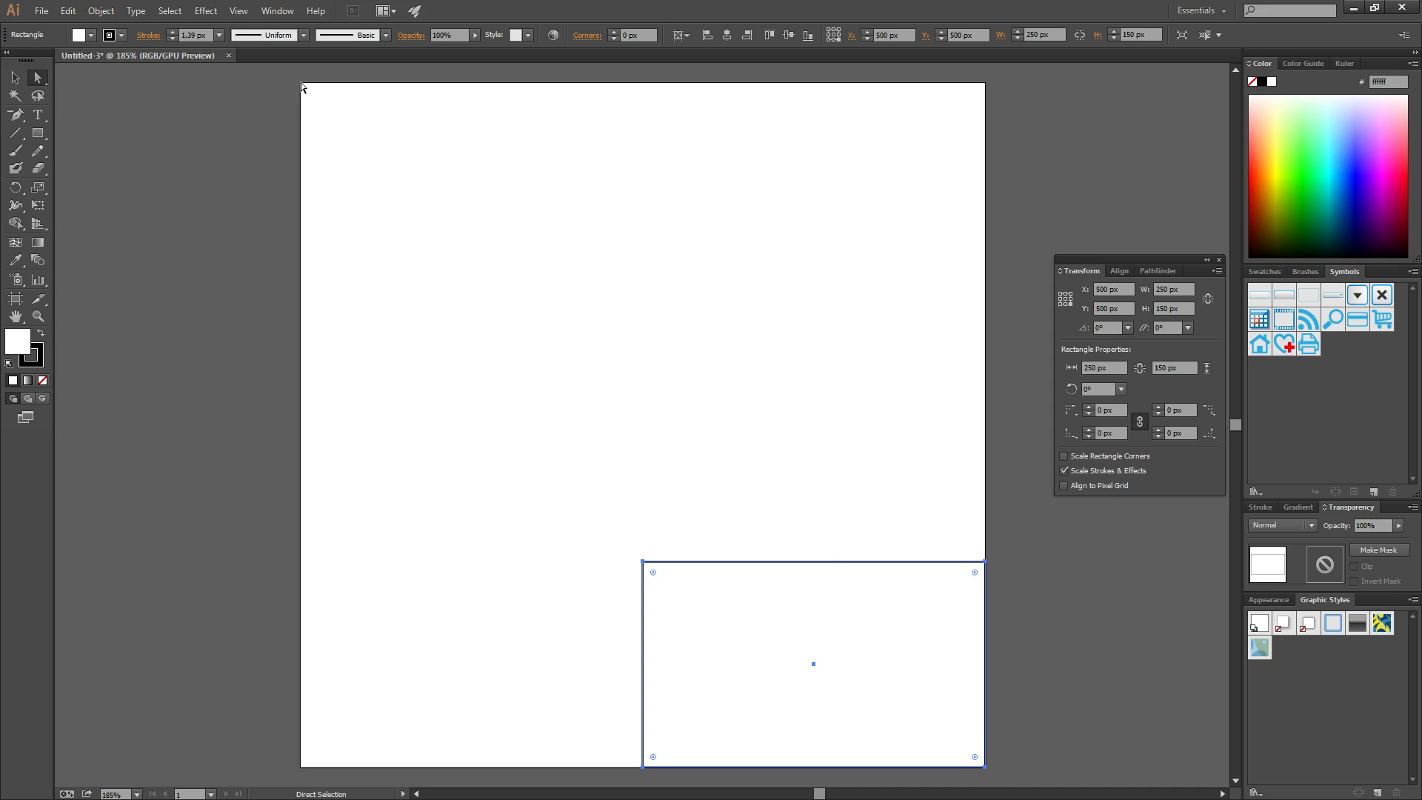
{"action": "left_click", "coordinate": [41, 11]}
{"action": "left_click", "coordinate": [59, 26]}
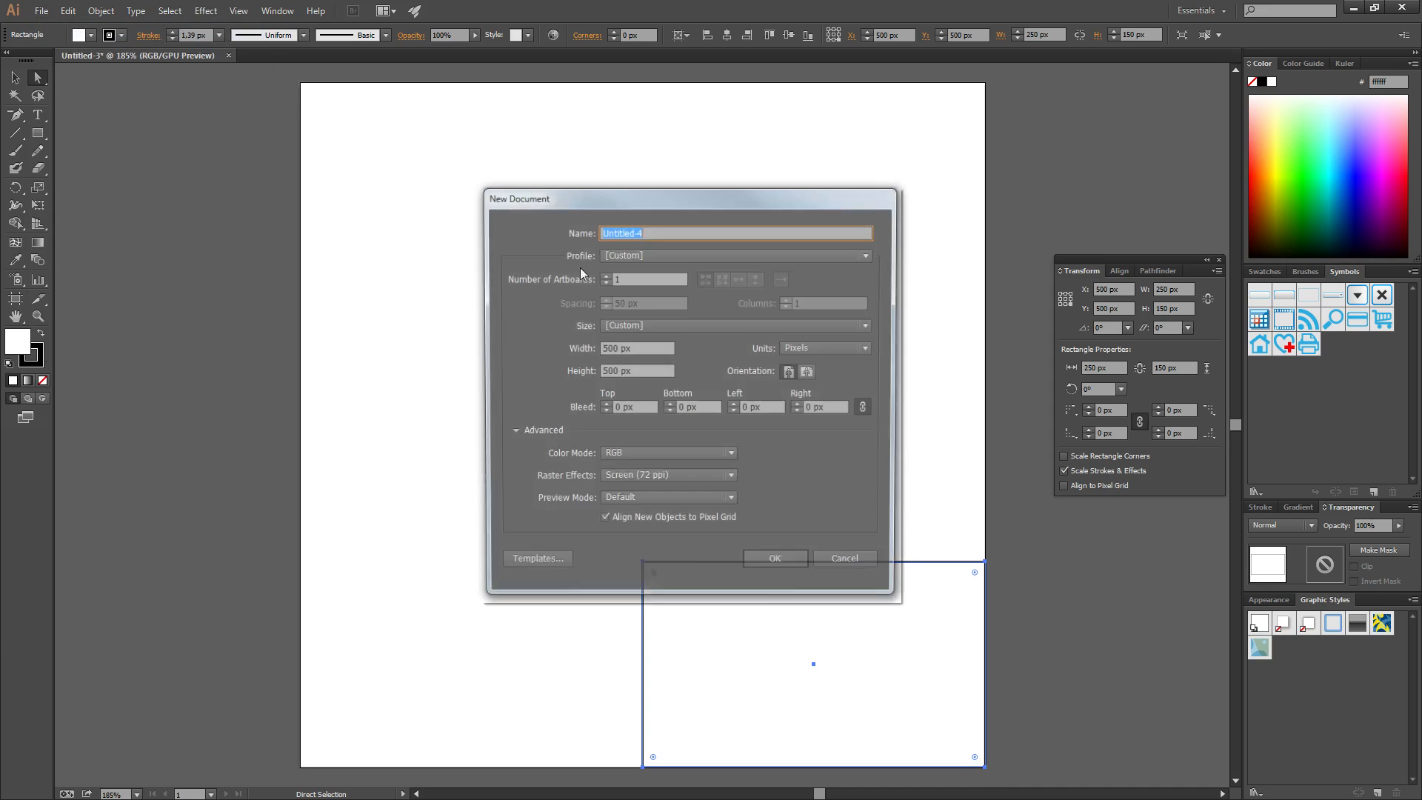
{"action": "left_click", "coordinate": [868, 564]}
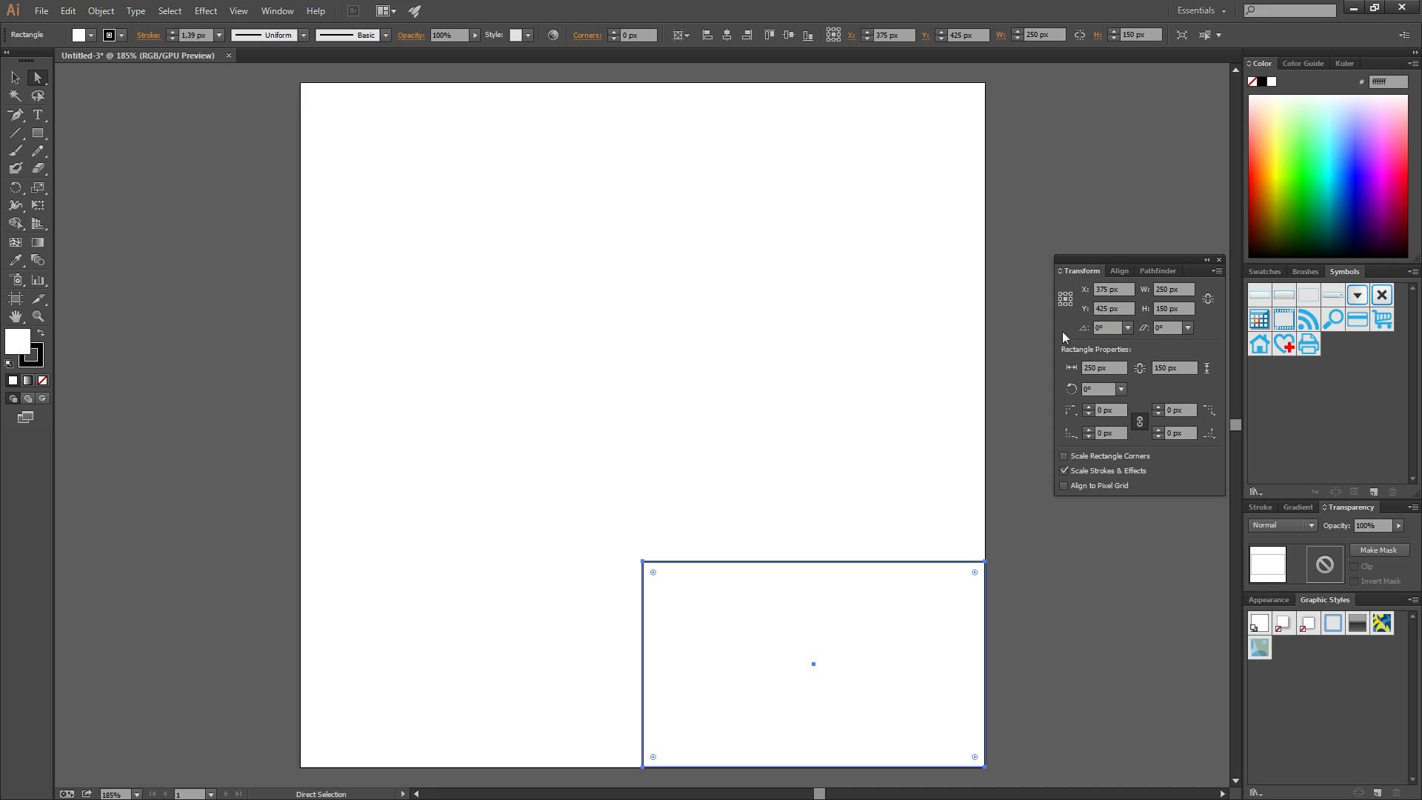
Drag the rectangle toward the middle and set its X and Y to 250 px
{"action": "left_click_drag", "start_coordinate": [815, 642], "coordinate": [644, 308]}
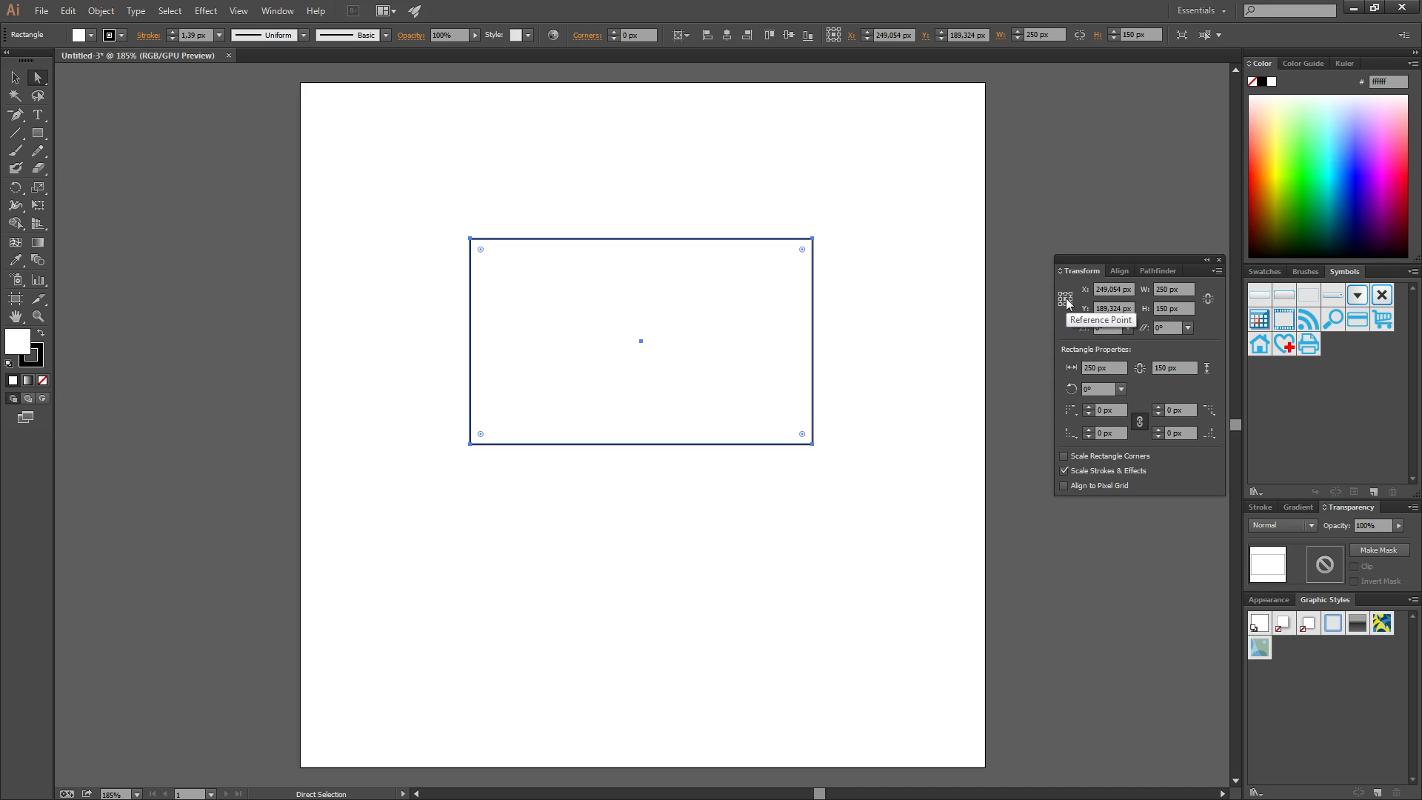
{"action": "left_click", "coordinate": [1111, 289]}
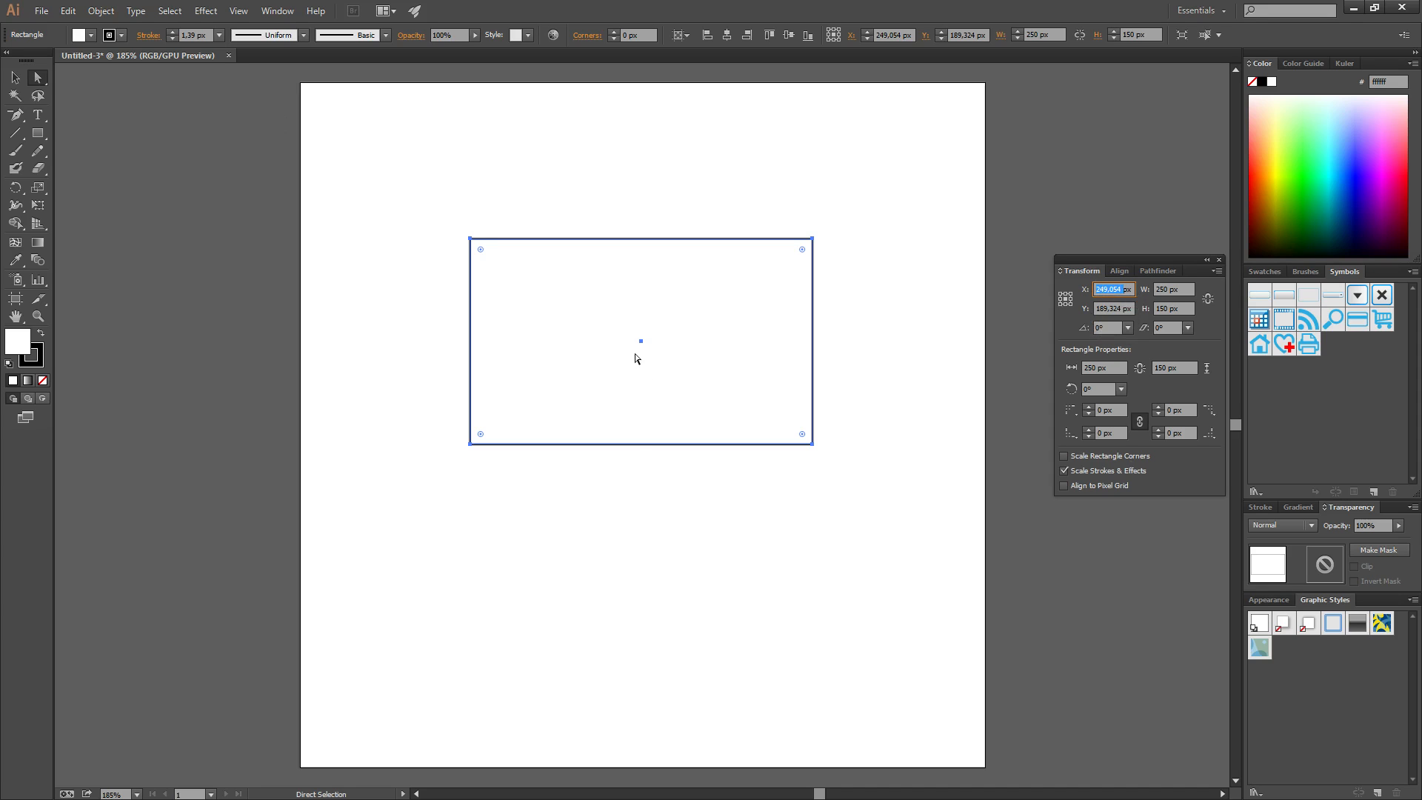
{"action": "type", "text": "25px"}
{"action": "key", "text": "Tab"}
{"action": "type", "text": "2"}
{"action": "key", "text": "Return"}
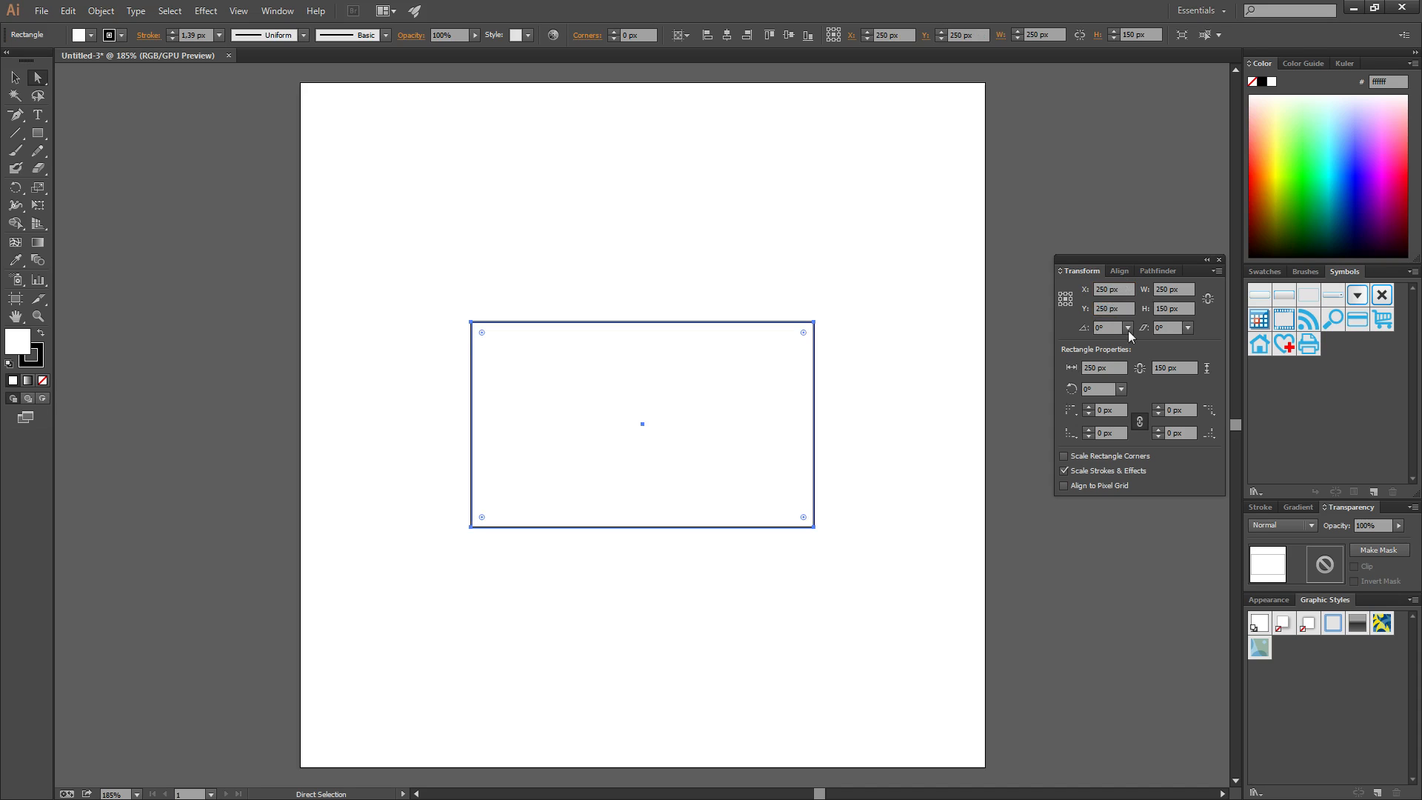
{"action": "left_click", "coordinate": [1120, 271]}
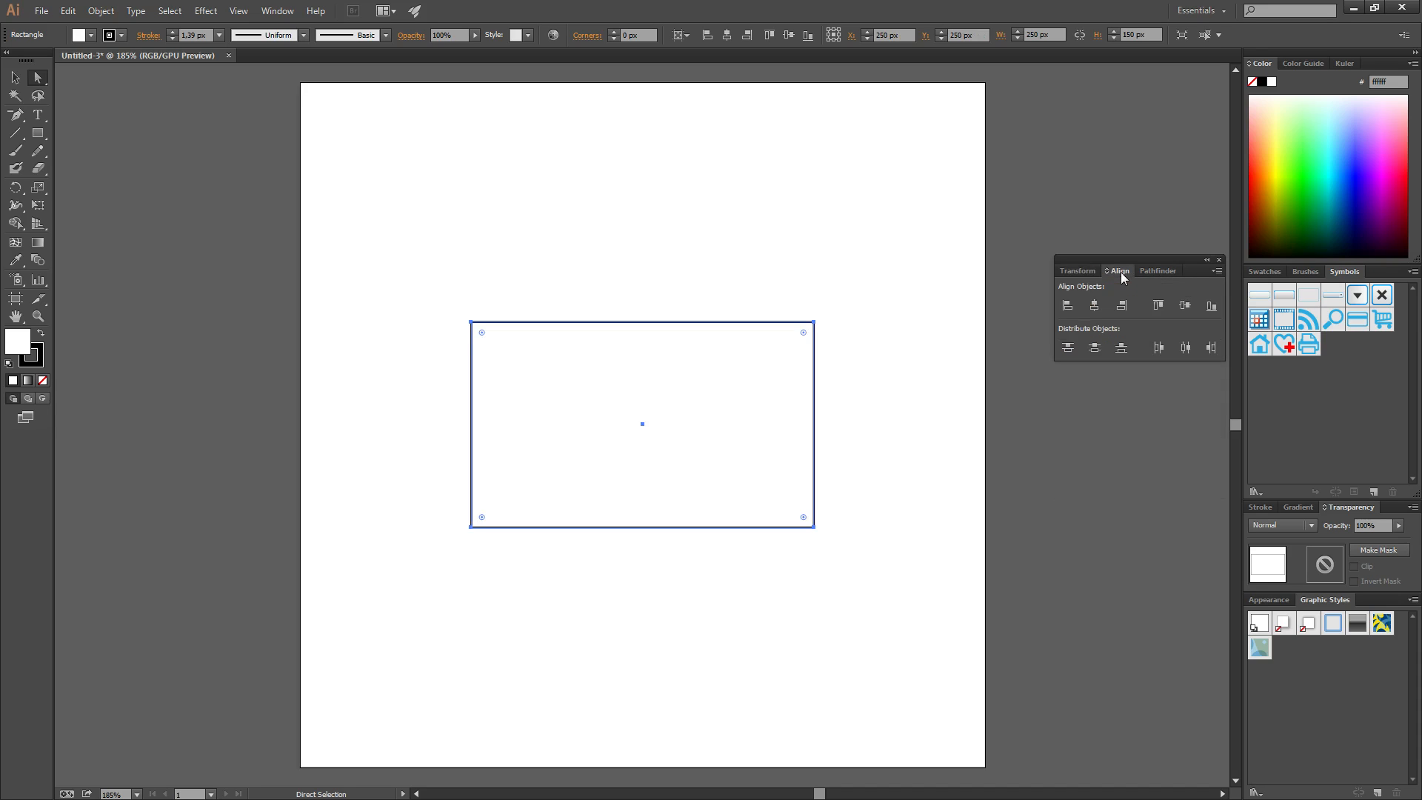
{"action": "left_click", "coordinate": [1075, 270]}
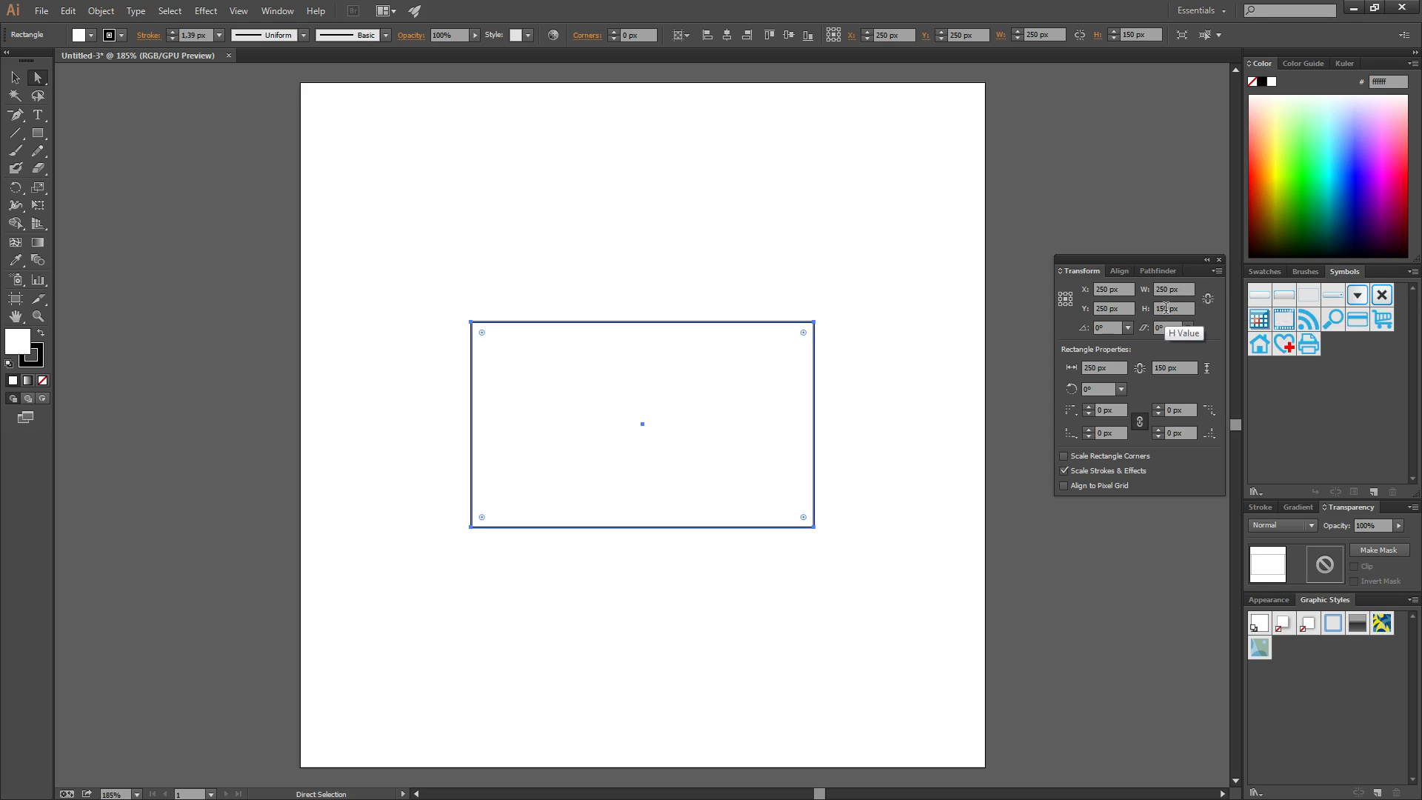
With Constrain Proportions on, set the width to 200 px, scaling the rectangle to 200 × 120 px
{"action": "left_click", "coordinate": [1207, 299]}
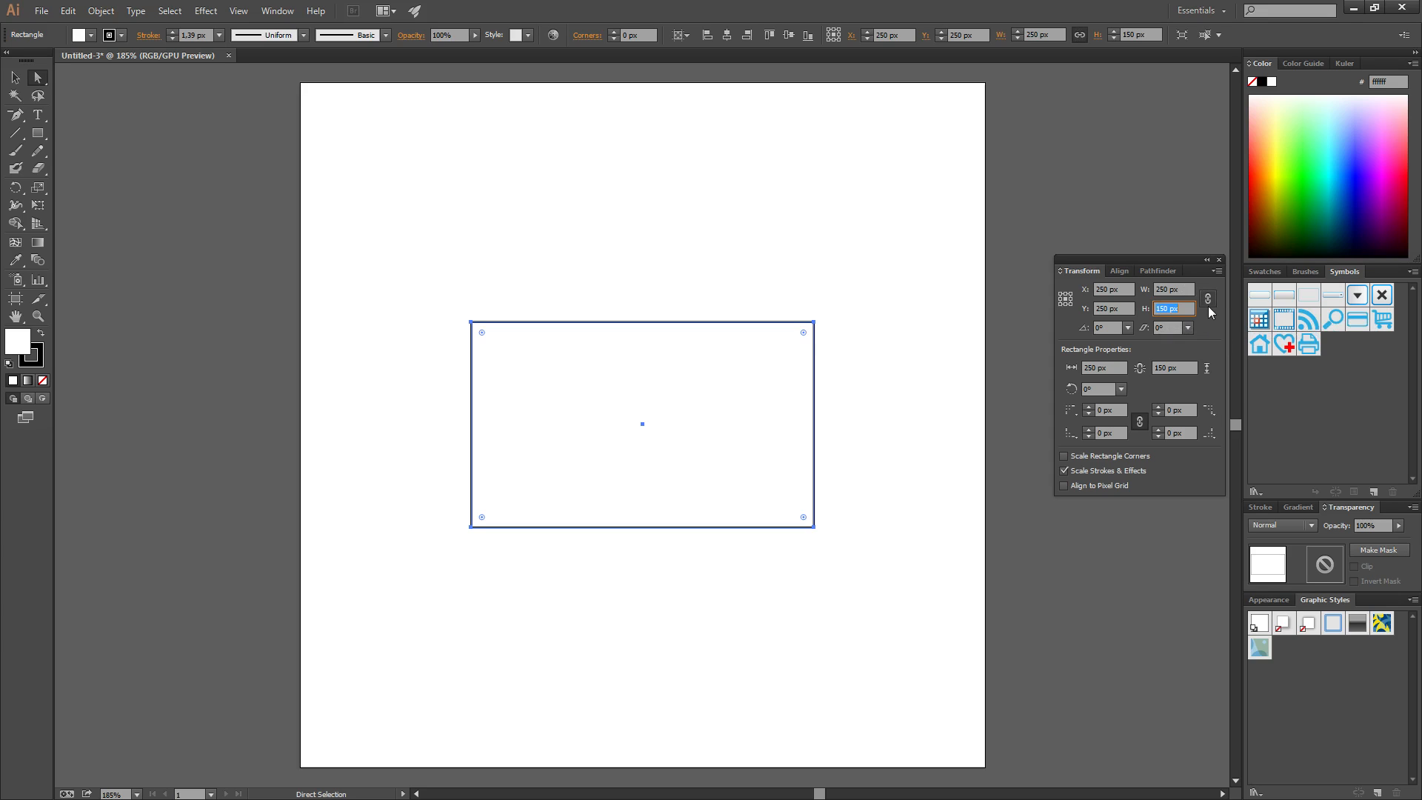
{"action": "left_click", "coordinate": [1187, 289]}
{"action": "left_click_drag", "start_coordinate": [1188, 289], "coordinate": [1123, 289]}
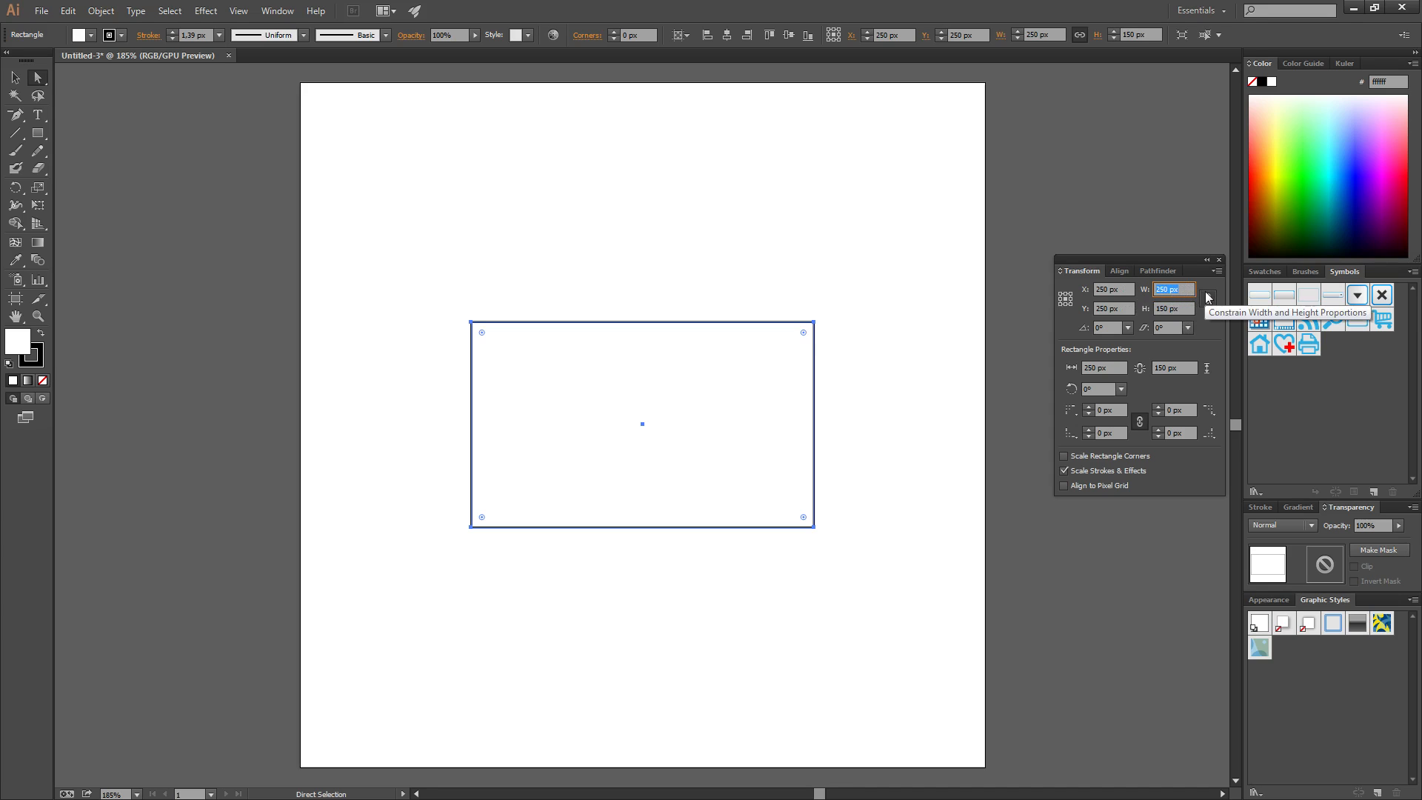
{"action": "type", "text": "29"}
{"action": "left_click", "coordinate": [1207, 298]}
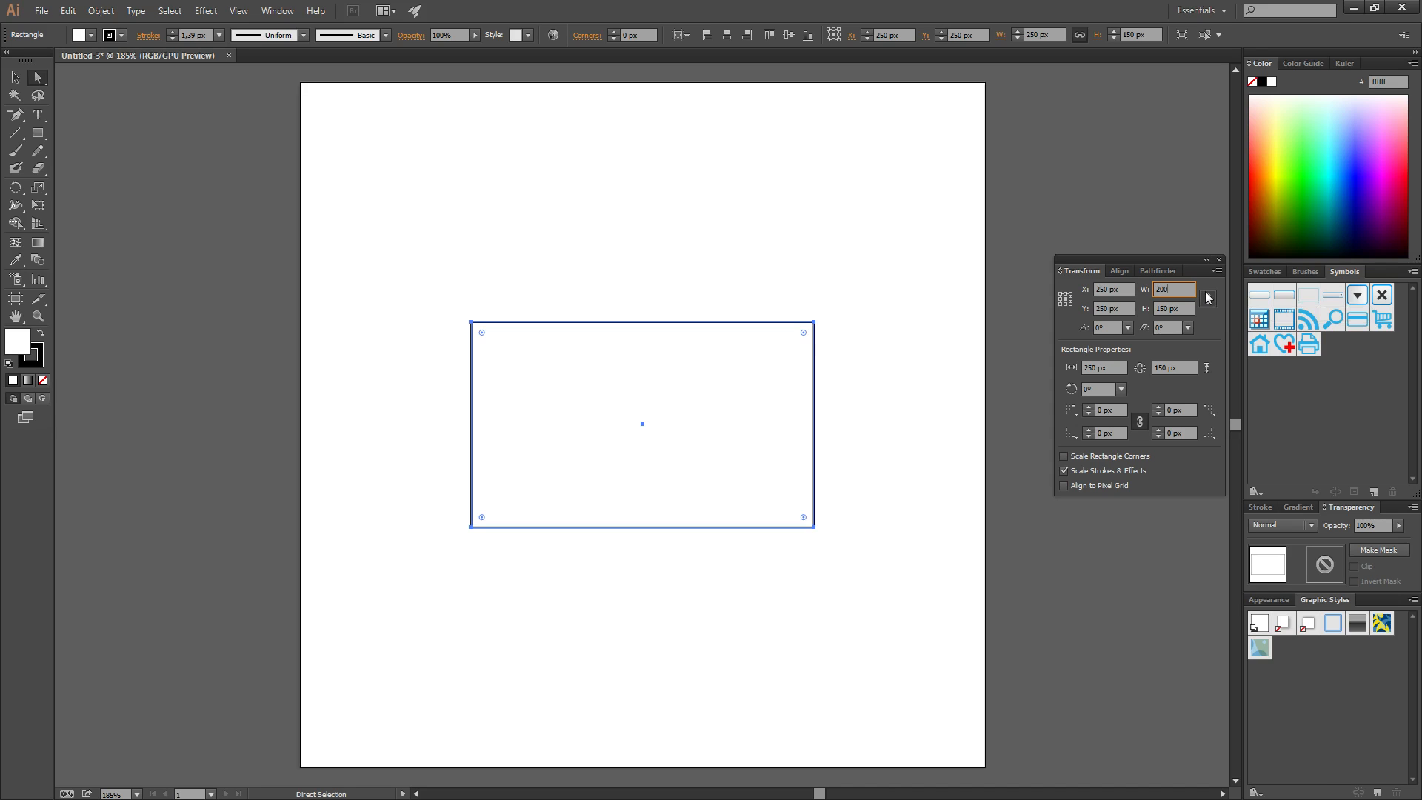
{"action": "key", "text": "Return"}
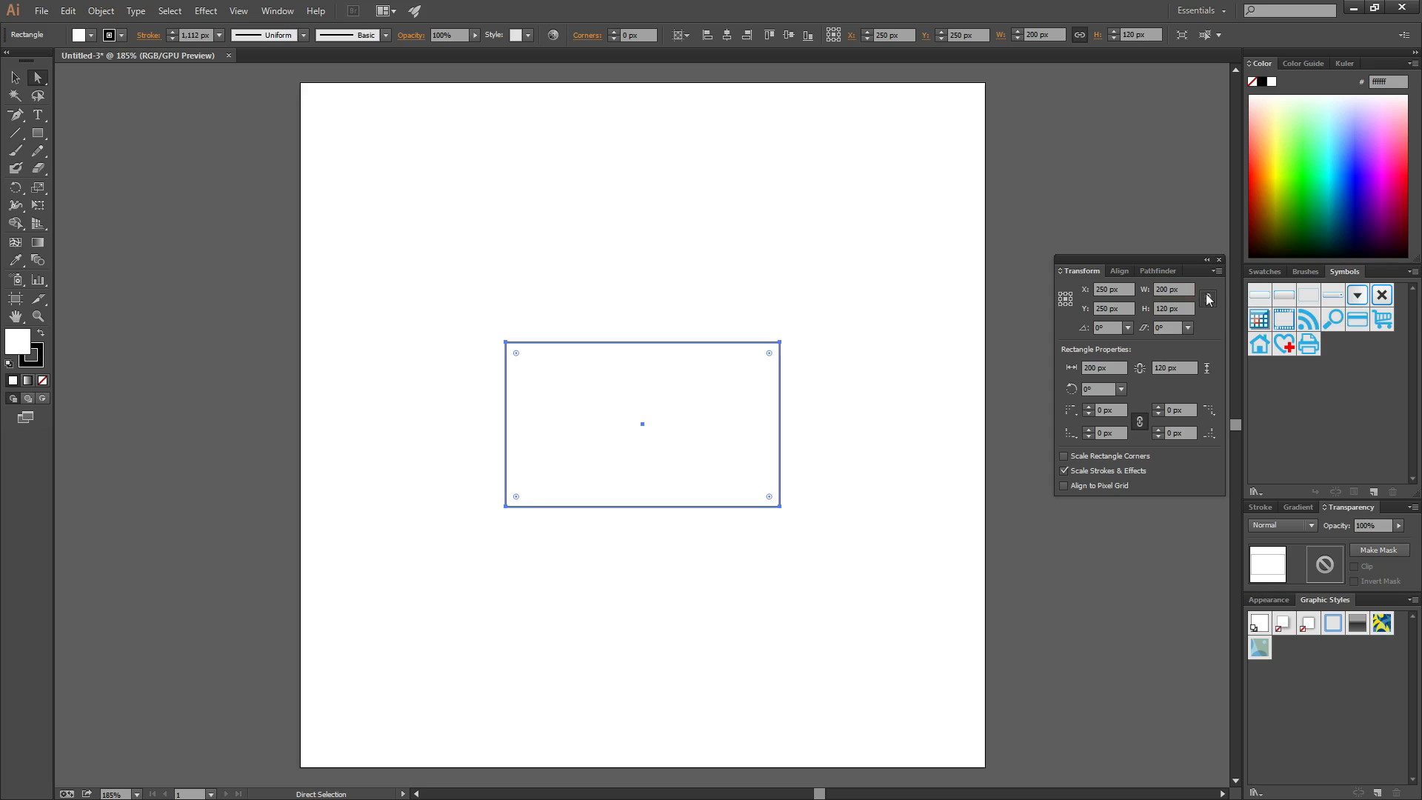
Set the rectangle's X position to 100 px
{"action": "left_click", "coordinate": [1103, 289]}
{"action": "double_click", "coordinate": [1103, 289]}
{"action": "type", "text": "100"}
{"action": "key", "text": "Return"}
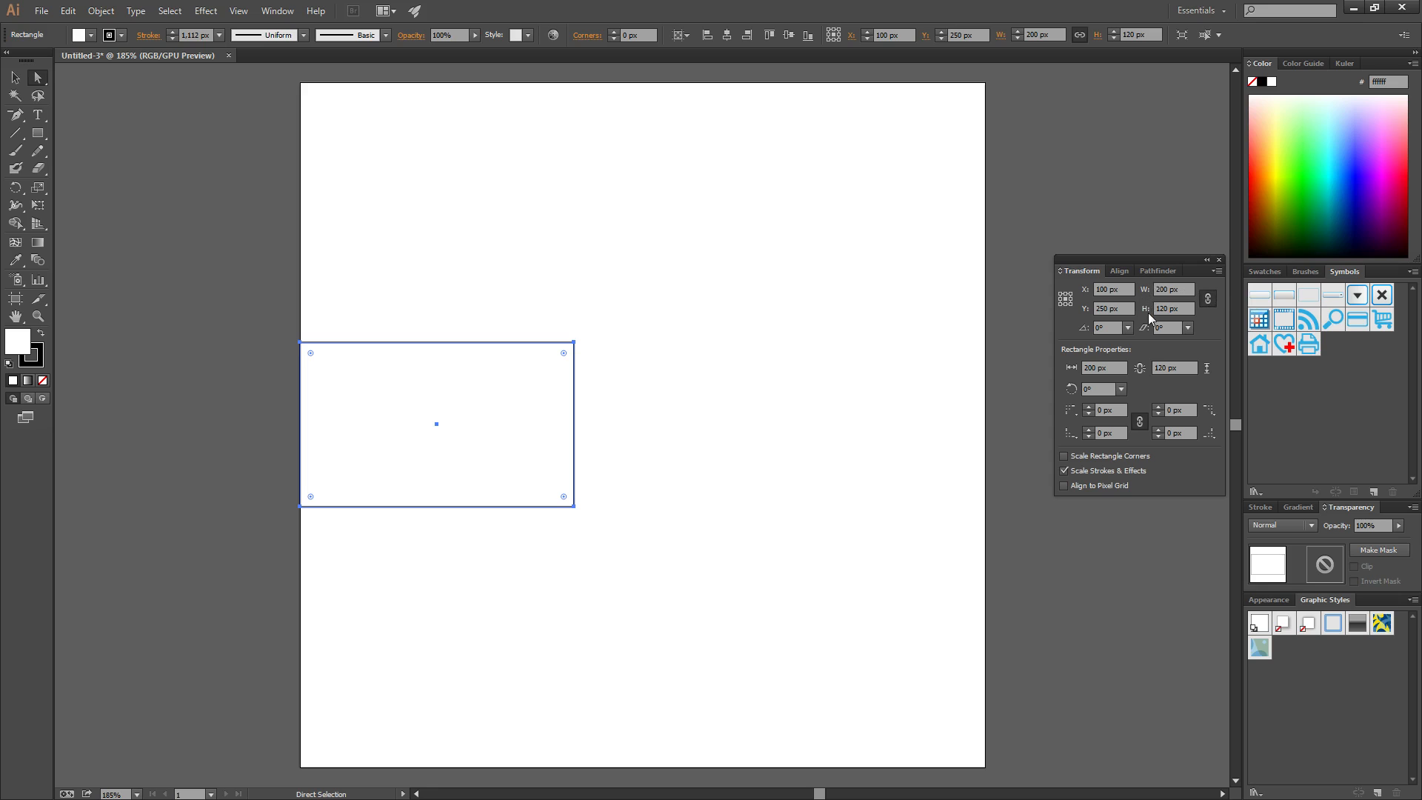
Drag the rectangle up and right, then set its width to 100 px for a proportional 100 × 60 px
{"action": "left_click_drag", "start_coordinate": [482, 403], "coordinate": [779, 366]}
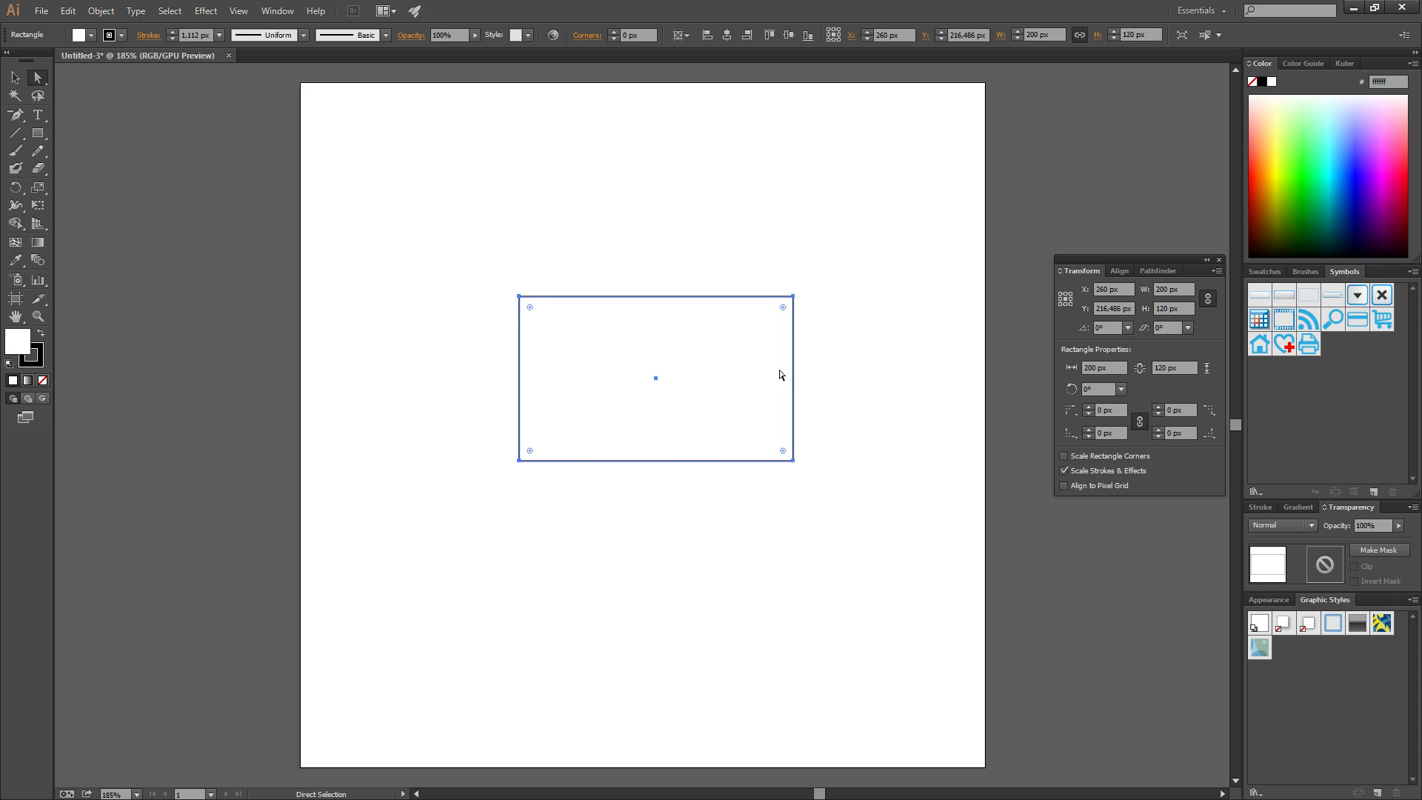
{"action": "left_click", "coordinate": [1160, 289]}
{"action": "type", "text": "1"}
{"action": "key", "text": "Return"}
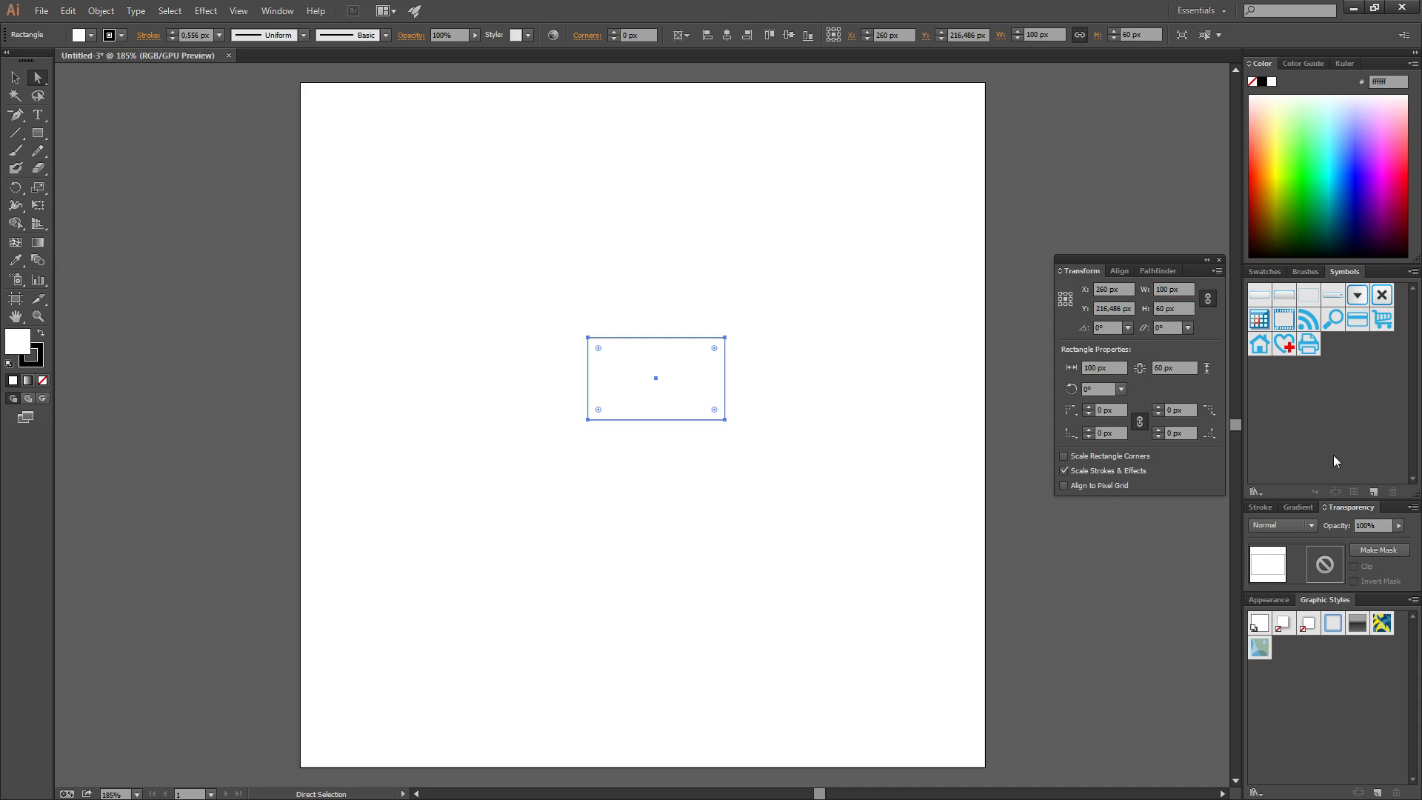
Delete the small rectangle and draw a new 277 × 164 px rectangle near the artboard centre
{"action": "left_click", "coordinate": [644, 270]}
{"action": "left_click_drag", "start_coordinate": [427, 258], "coordinate": [926, 549]}
{"action": "key", "text": "Delete"}
{"action": "left_click", "coordinate": [37, 135]}
{"action": "left_click_drag", "start_coordinate": [451, 275], "coordinate": [830, 500]}
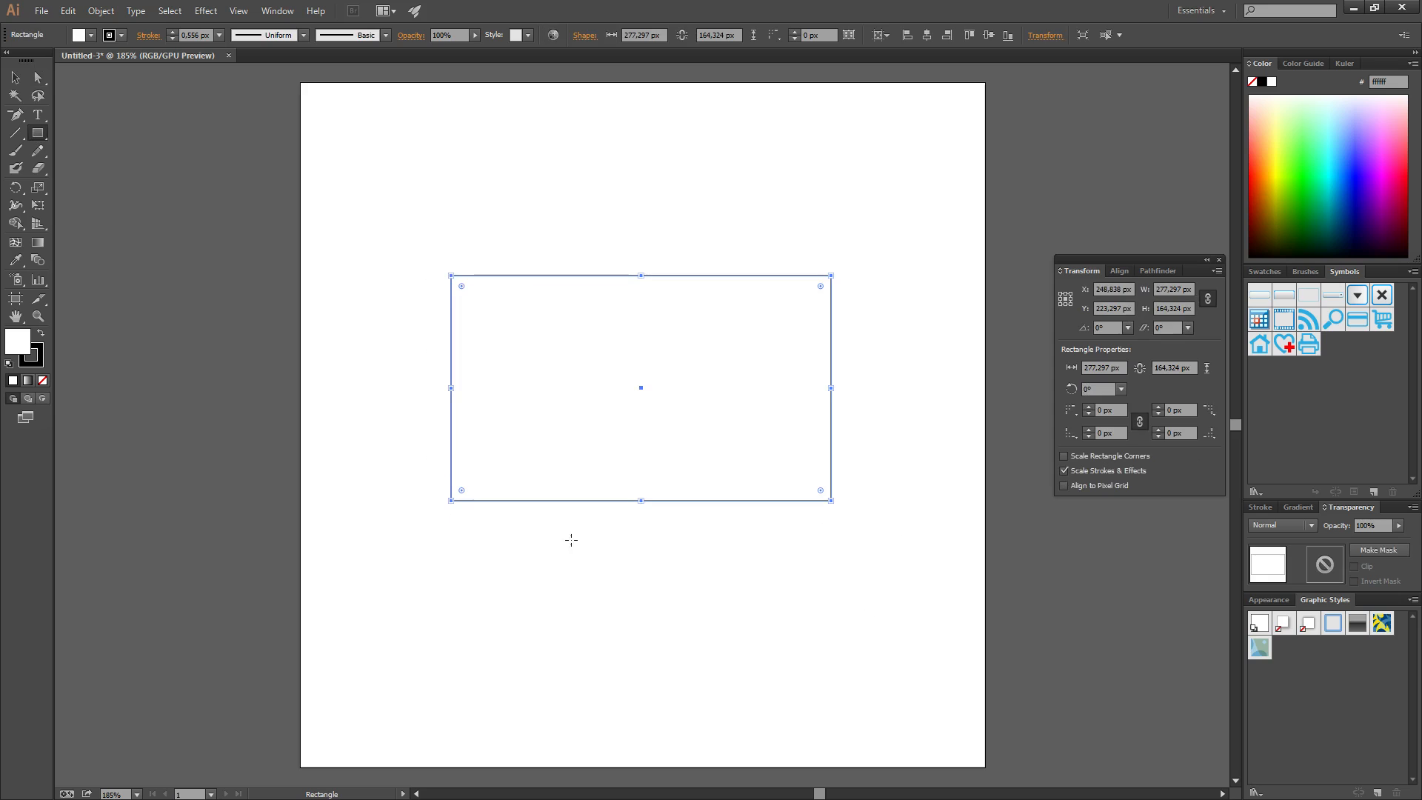
{"action": "left_click", "coordinate": [38, 77]}
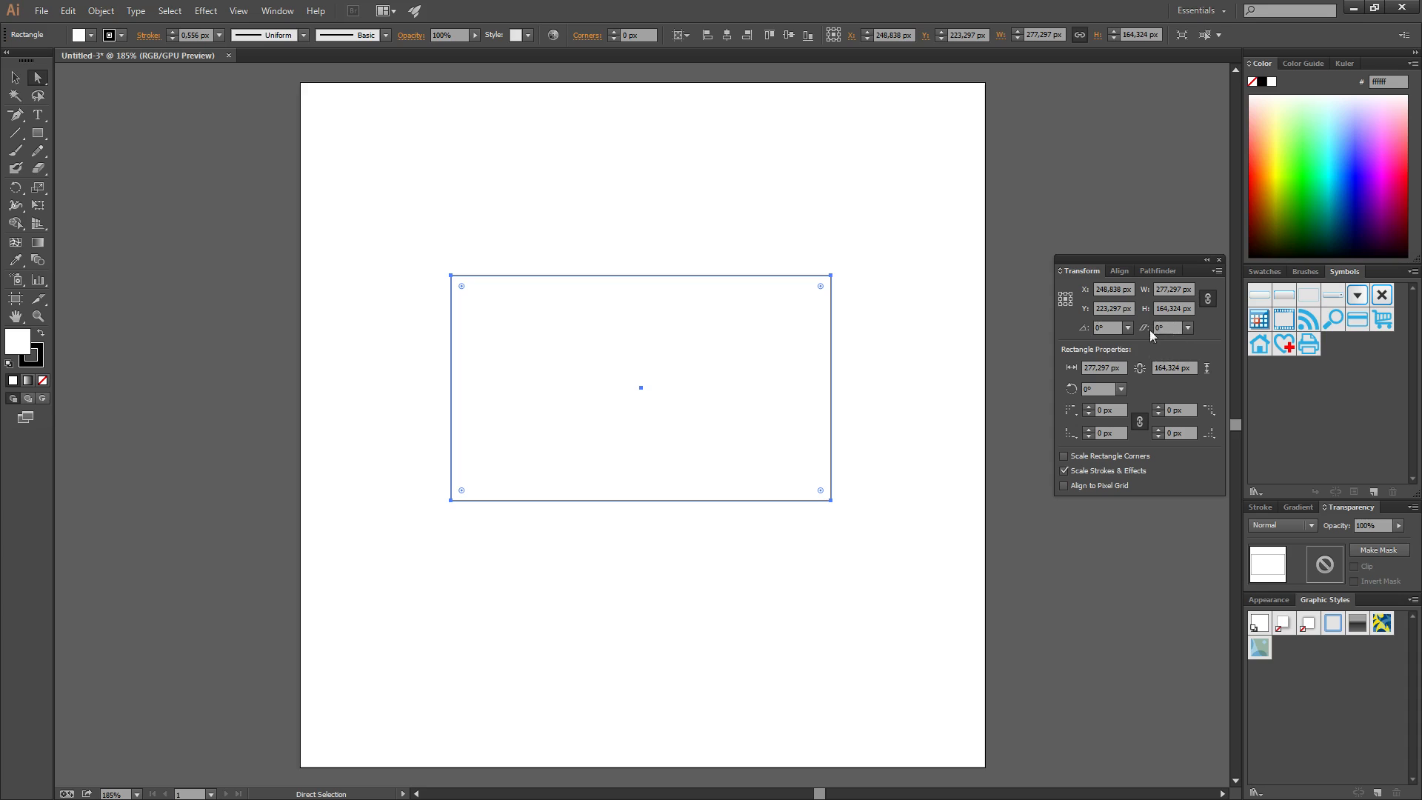
Set the Transform reference point to the top-left corner and focus the Rotate field
{"action": "left_click", "coordinate": [1060, 294]}
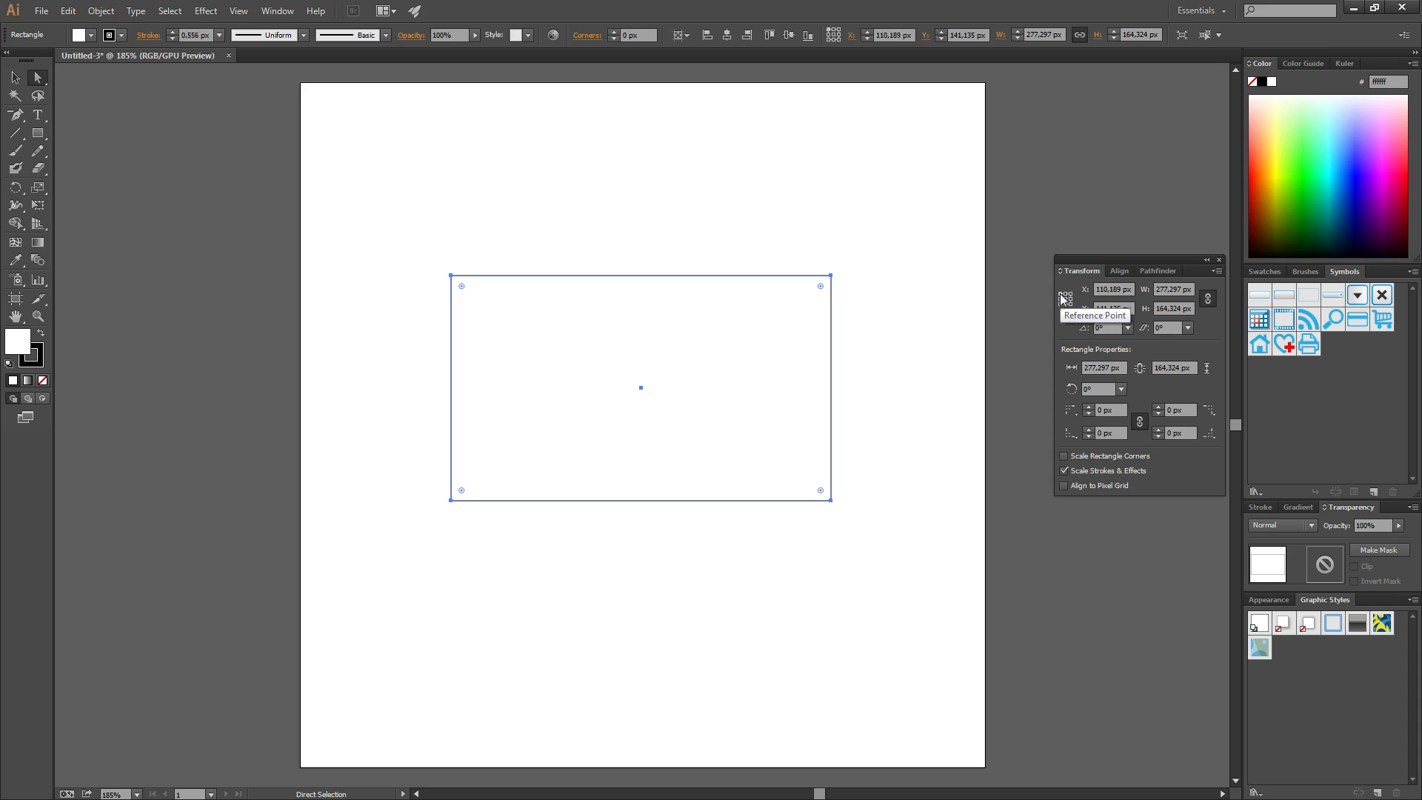
{"action": "left_click", "coordinate": [1113, 326]}
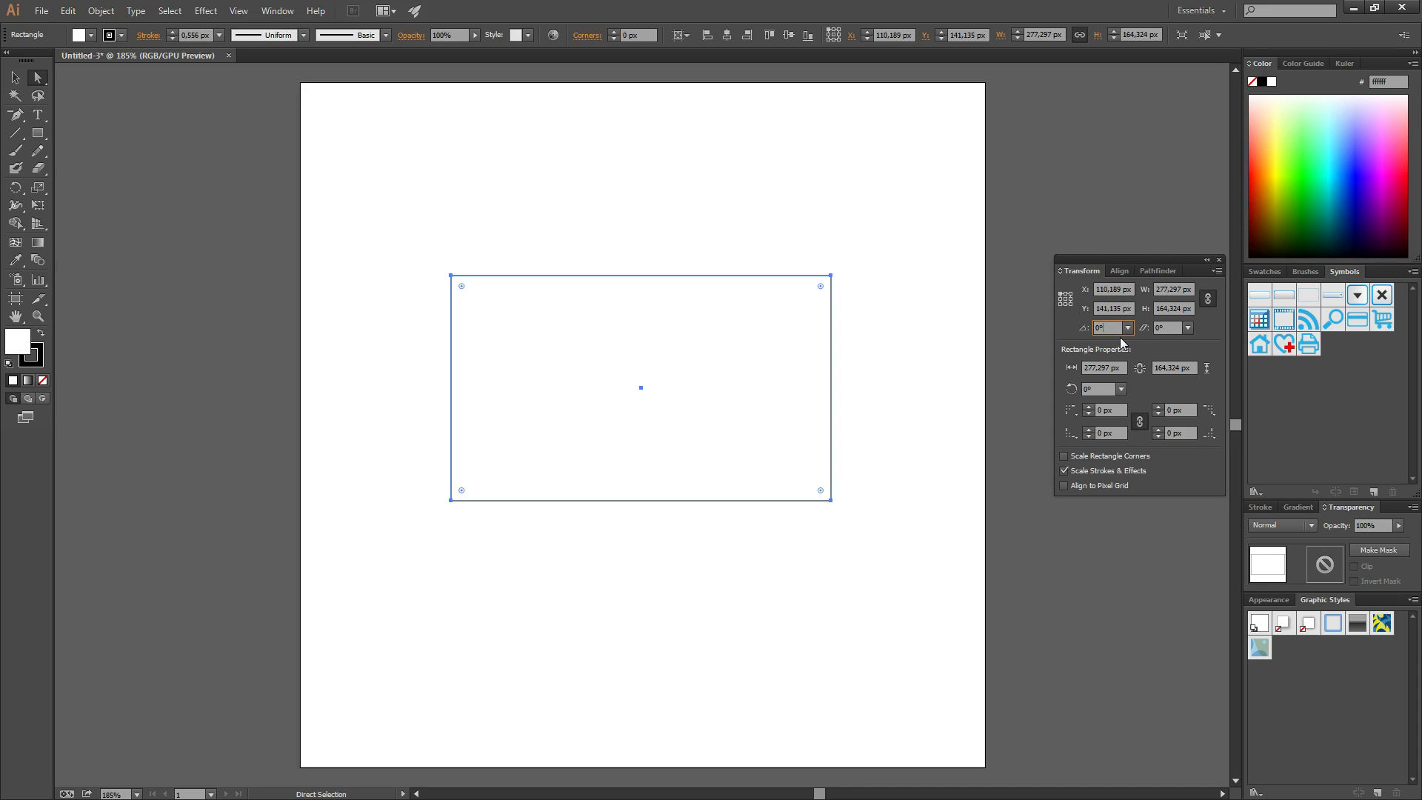
Try several rotation angles on the rectangle from the Transform panel's Rotate field
{"action": "double_click", "coordinate": [1111, 326]}
{"action": "scroll", "coordinate": [1111, 326], "scroll_direction": "down", "scroll_amount": 9}
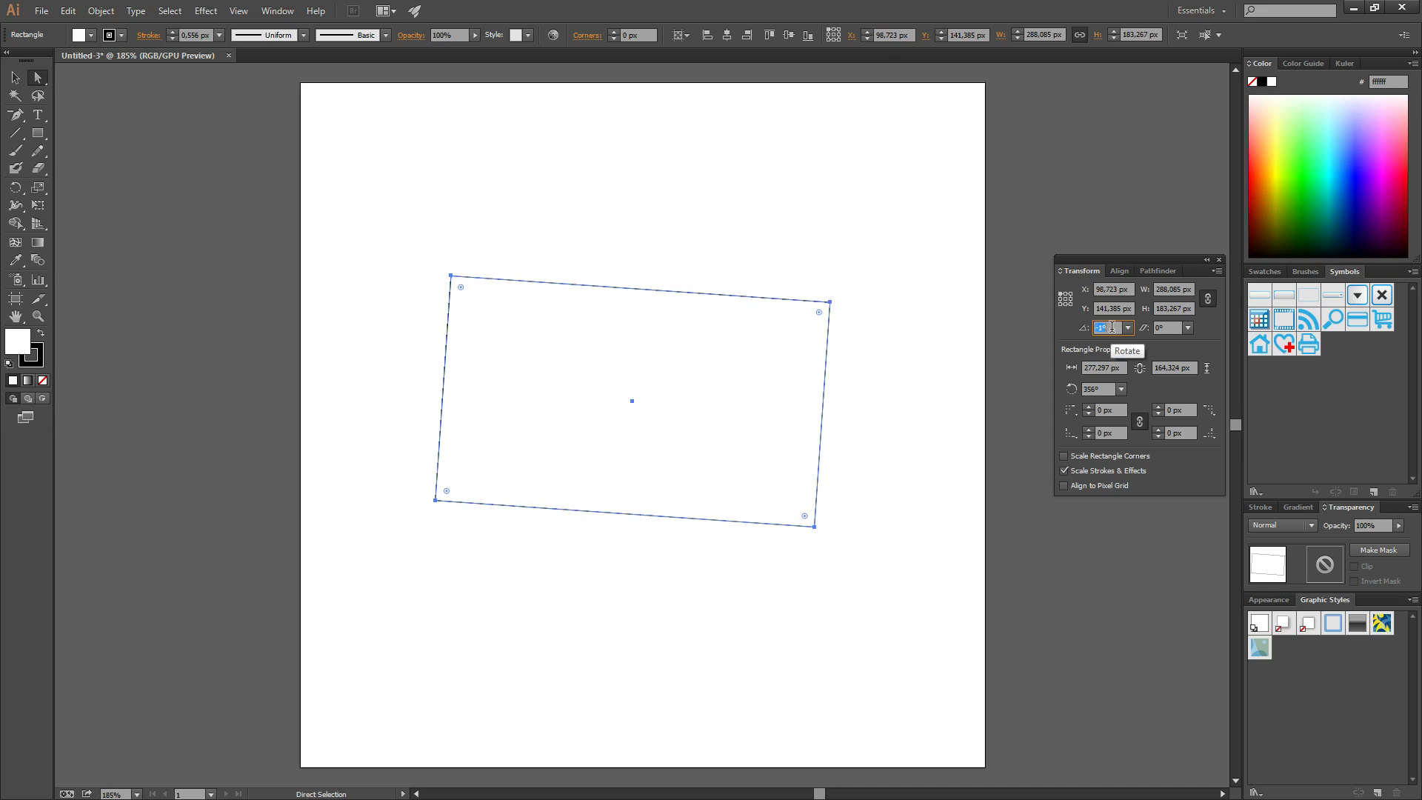
{"action": "scroll", "coordinate": [1111, 326], "scroll_direction": "down", "scroll_amount": 12}
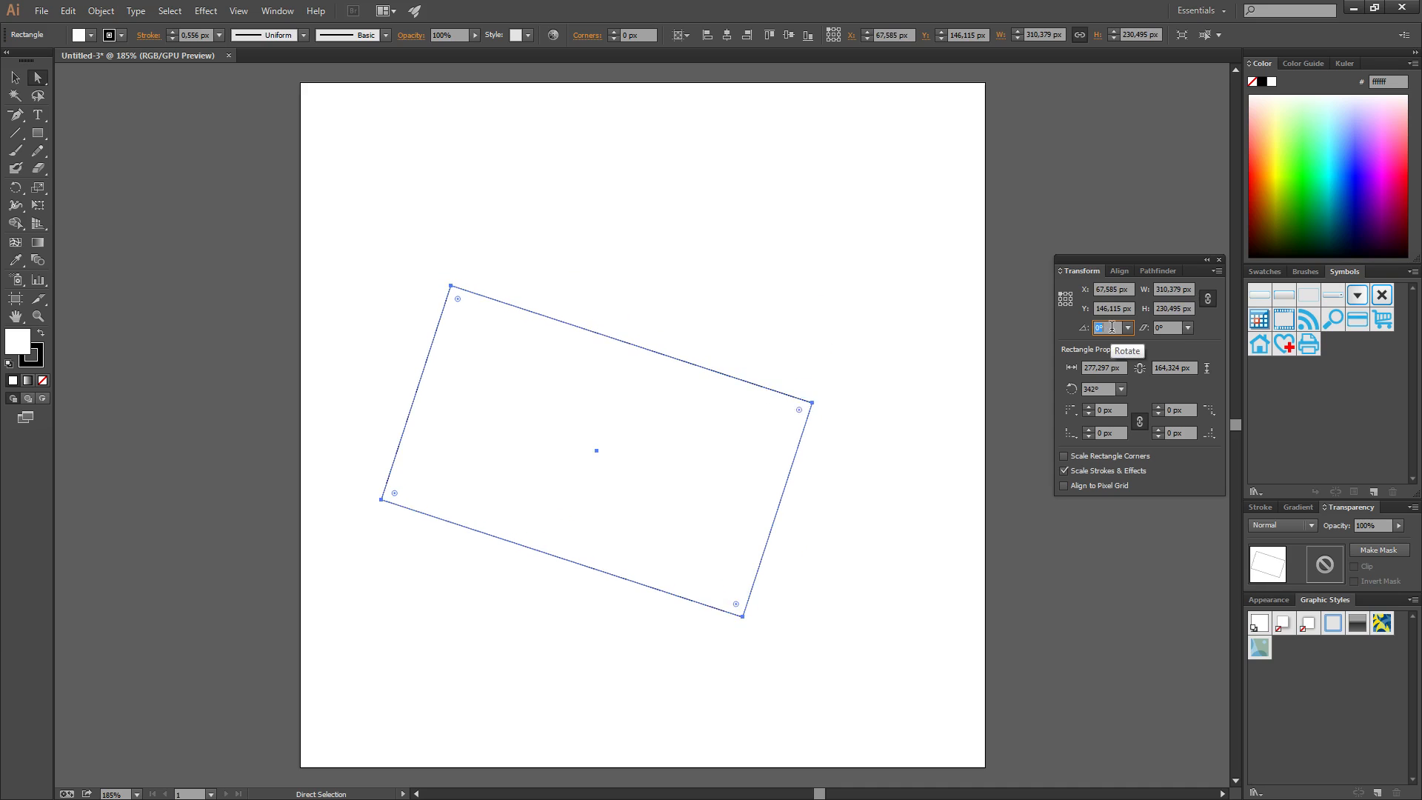
{"action": "scroll", "coordinate": [1111, 326], "scroll_direction": "up", "scroll_amount": 12}
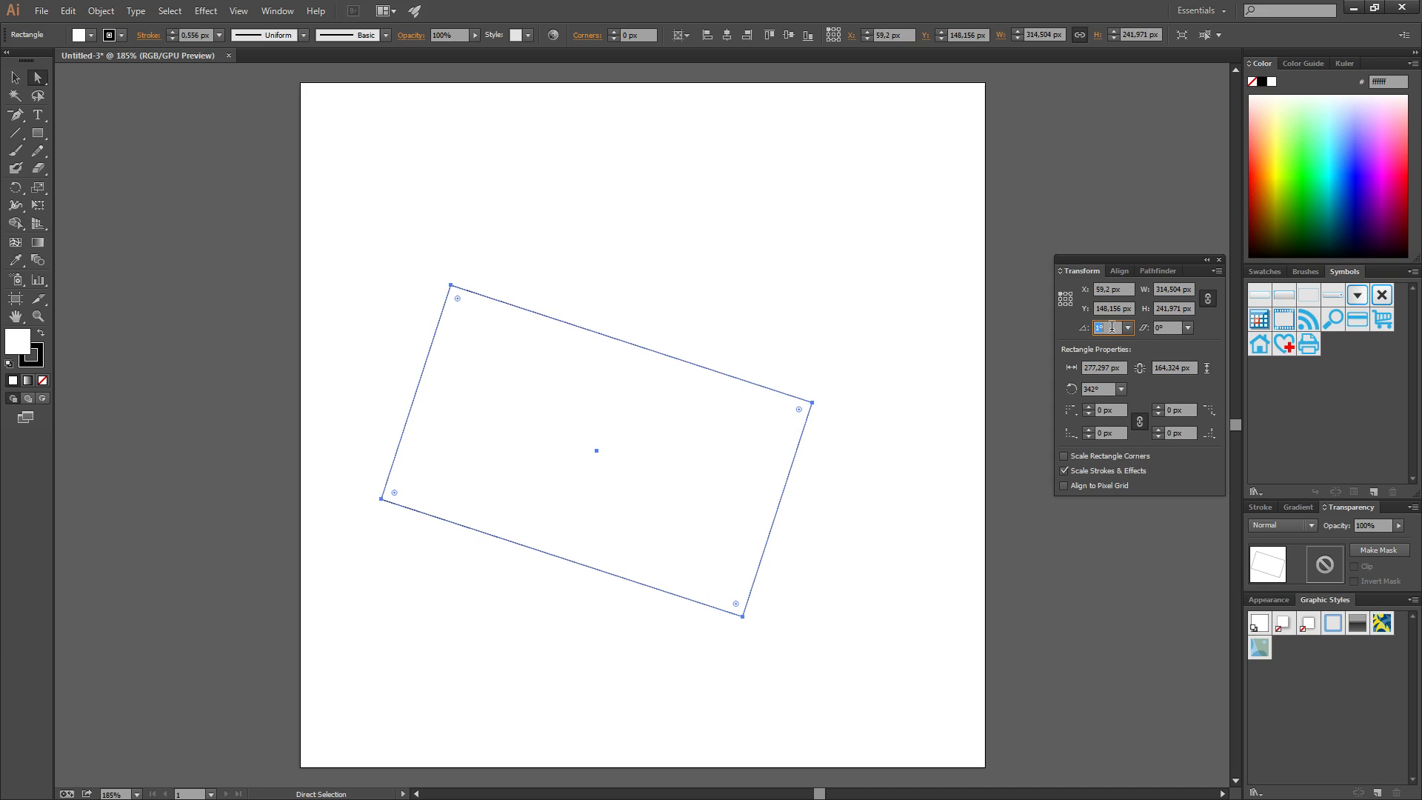
{"action": "scroll", "coordinate": [1112, 327], "scroll_direction": "up", "scroll_amount": 15}
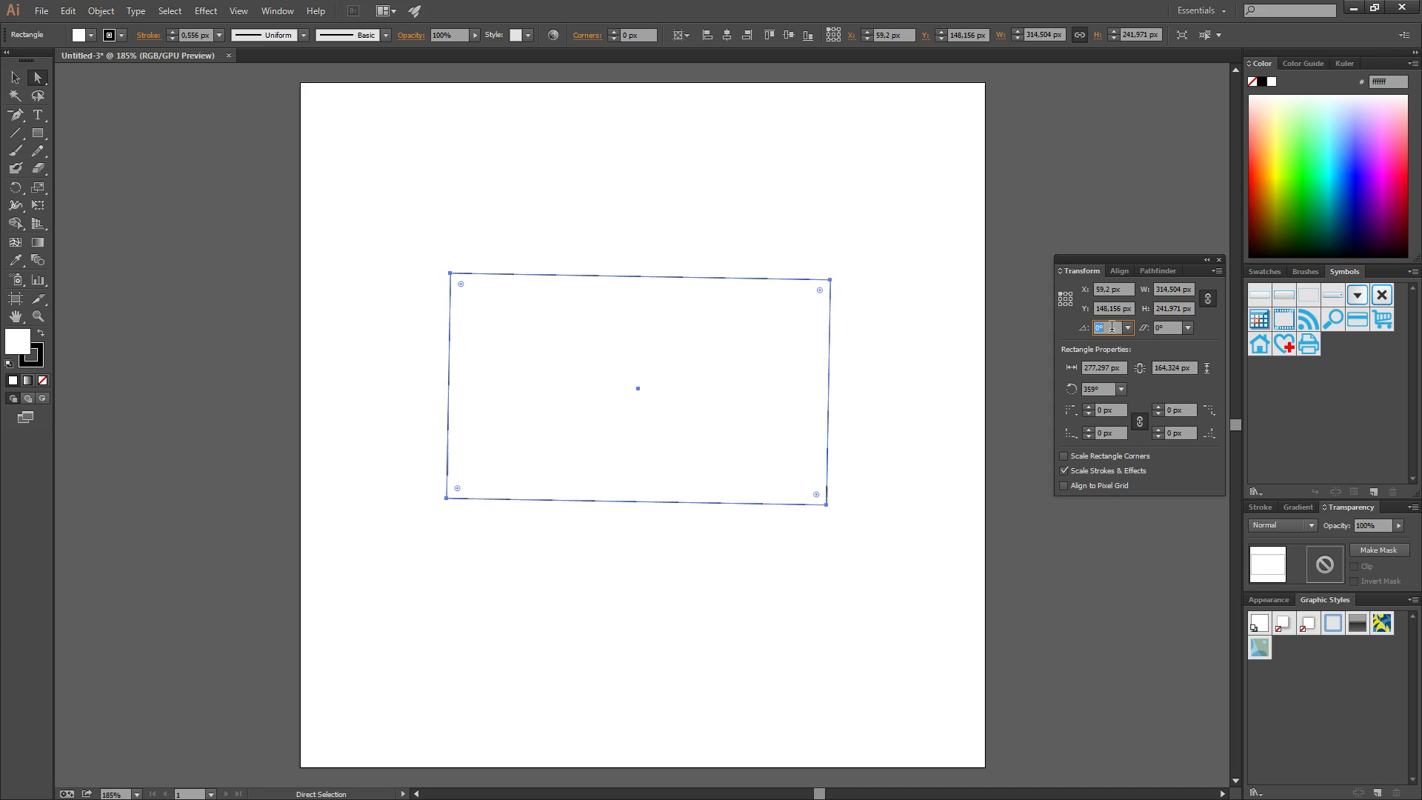
{"action": "scroll", "coordinate": [1112, 327], "scroll_direction": "down", "scroll_amount": 16}
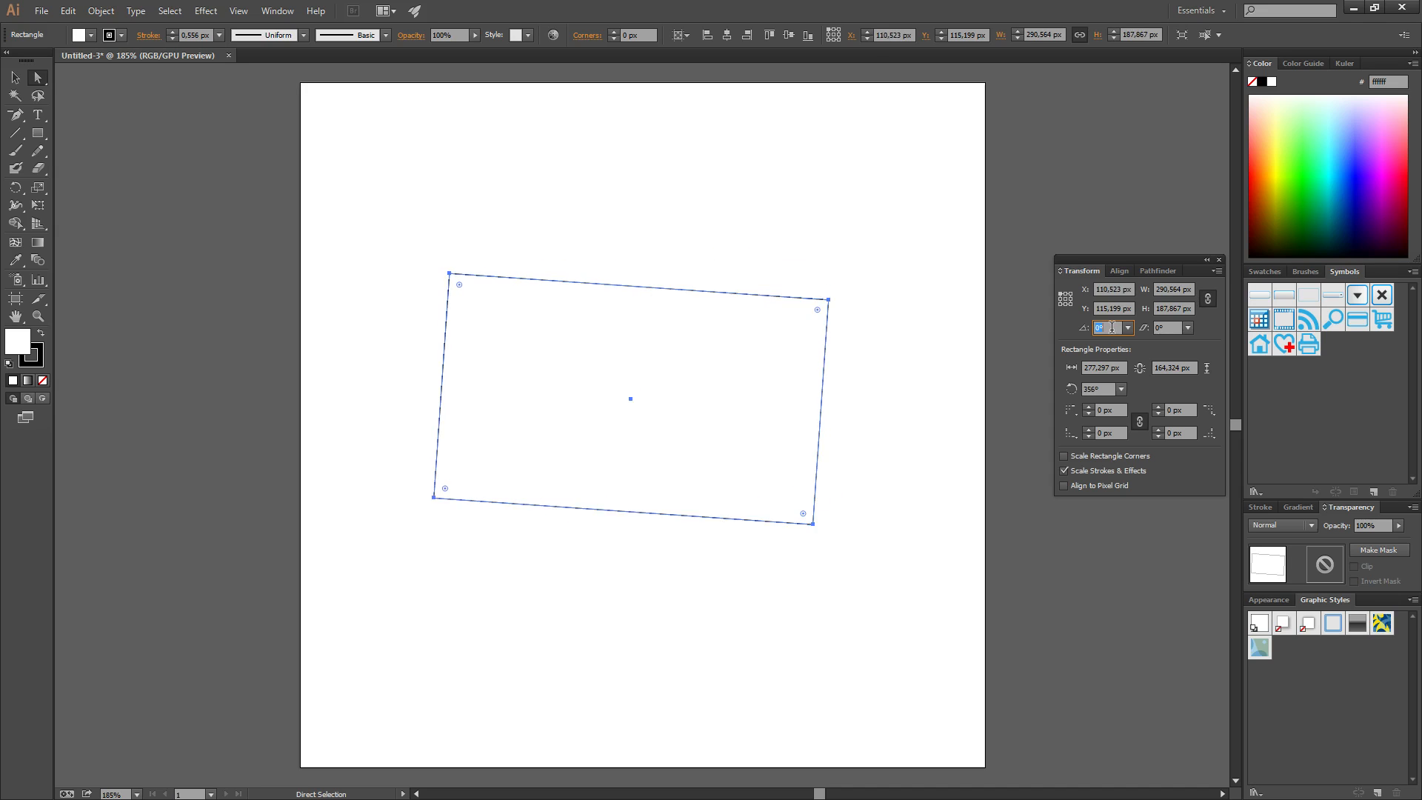
{"action": "scroll", "coordinate": [1112, 326], "scroll_direction": "down", "scroll_amount": 3}
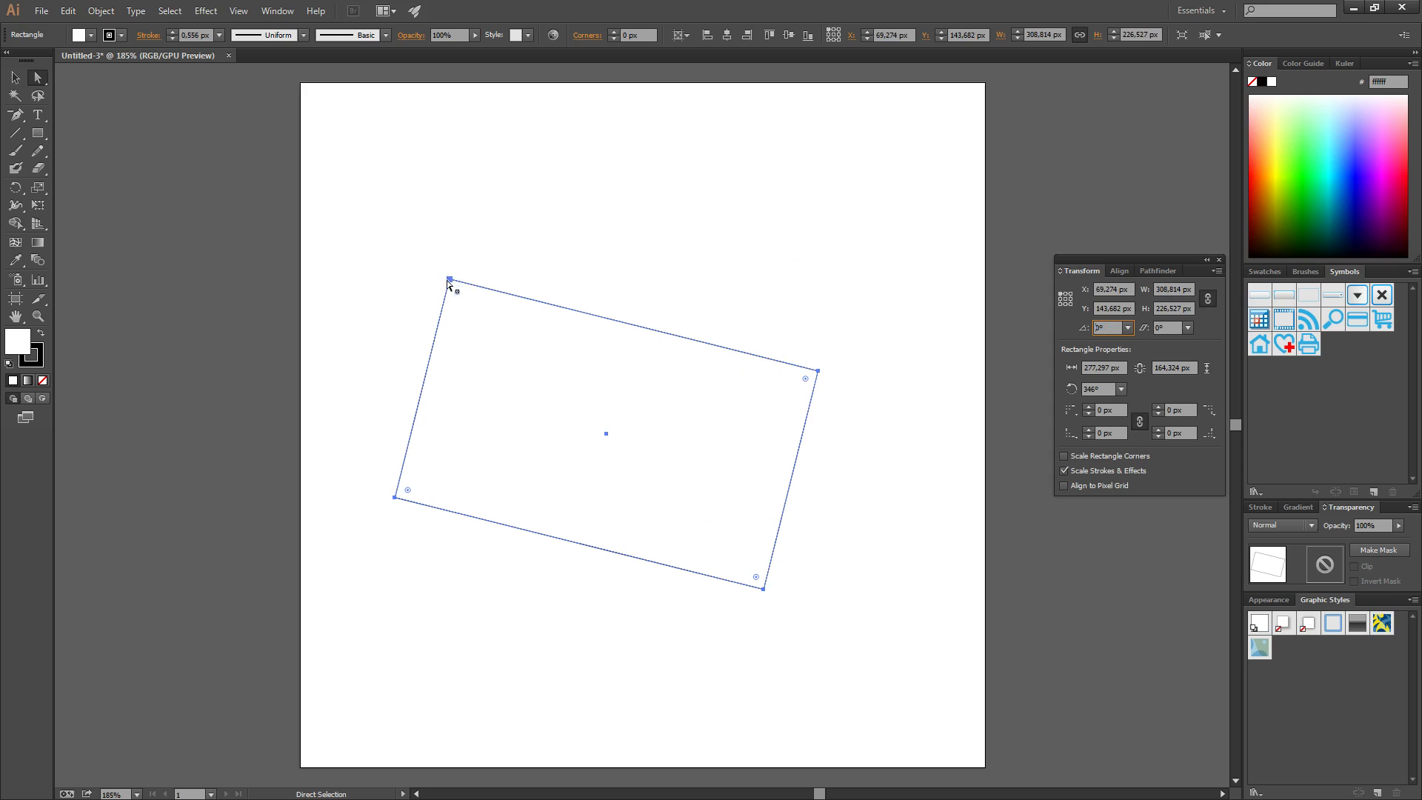
Cycle the rectangle's rotation again, settling back level at 0°
{"action": "left_click", "coordinate": [1111, 327]}
{"action": "scroll", "coordinate": [1110, 327], "scroll_direction": "down", "scroll_amount": 14}
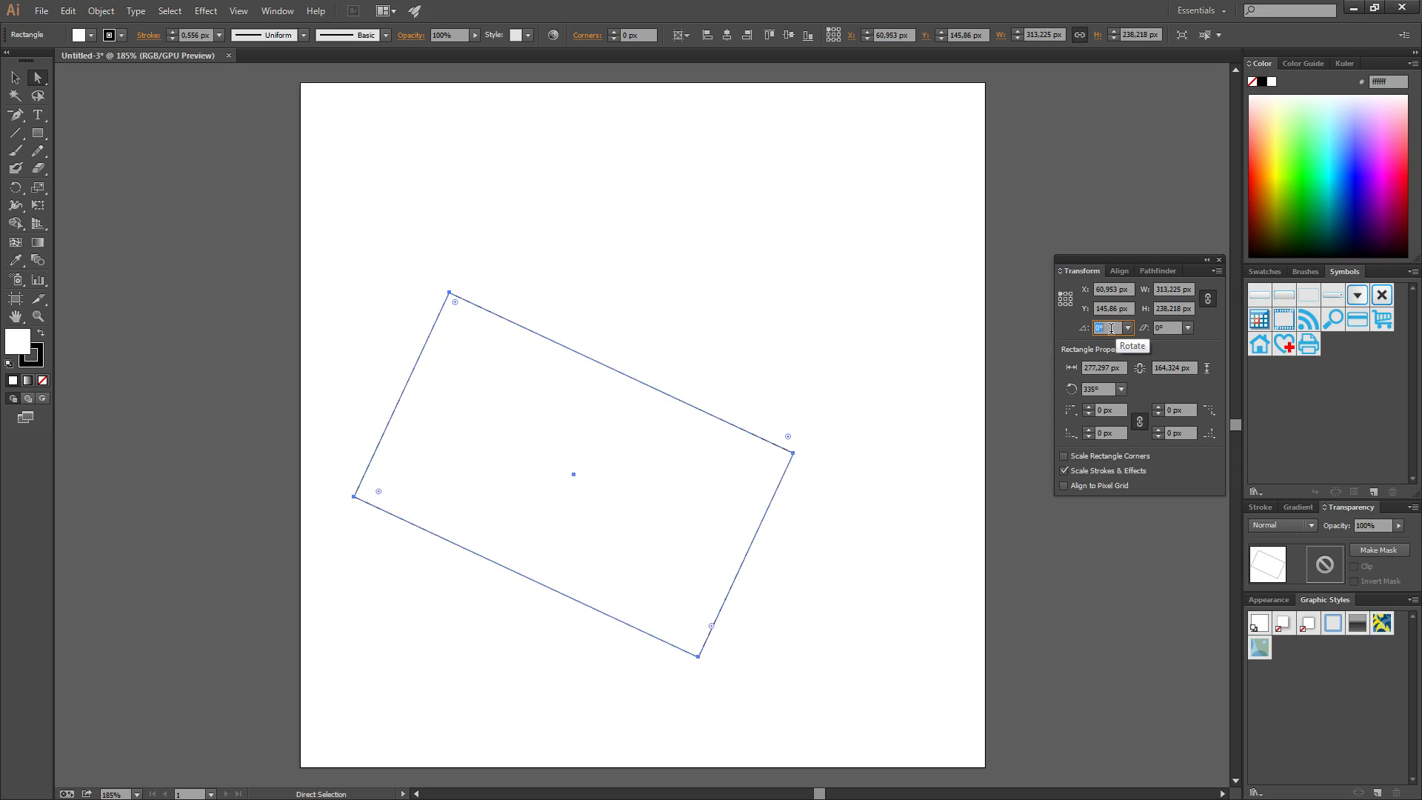
{"action": "scroll", "coordinate": [1110, 328], "scroll_direction": "up", "scroll_amount": 20}
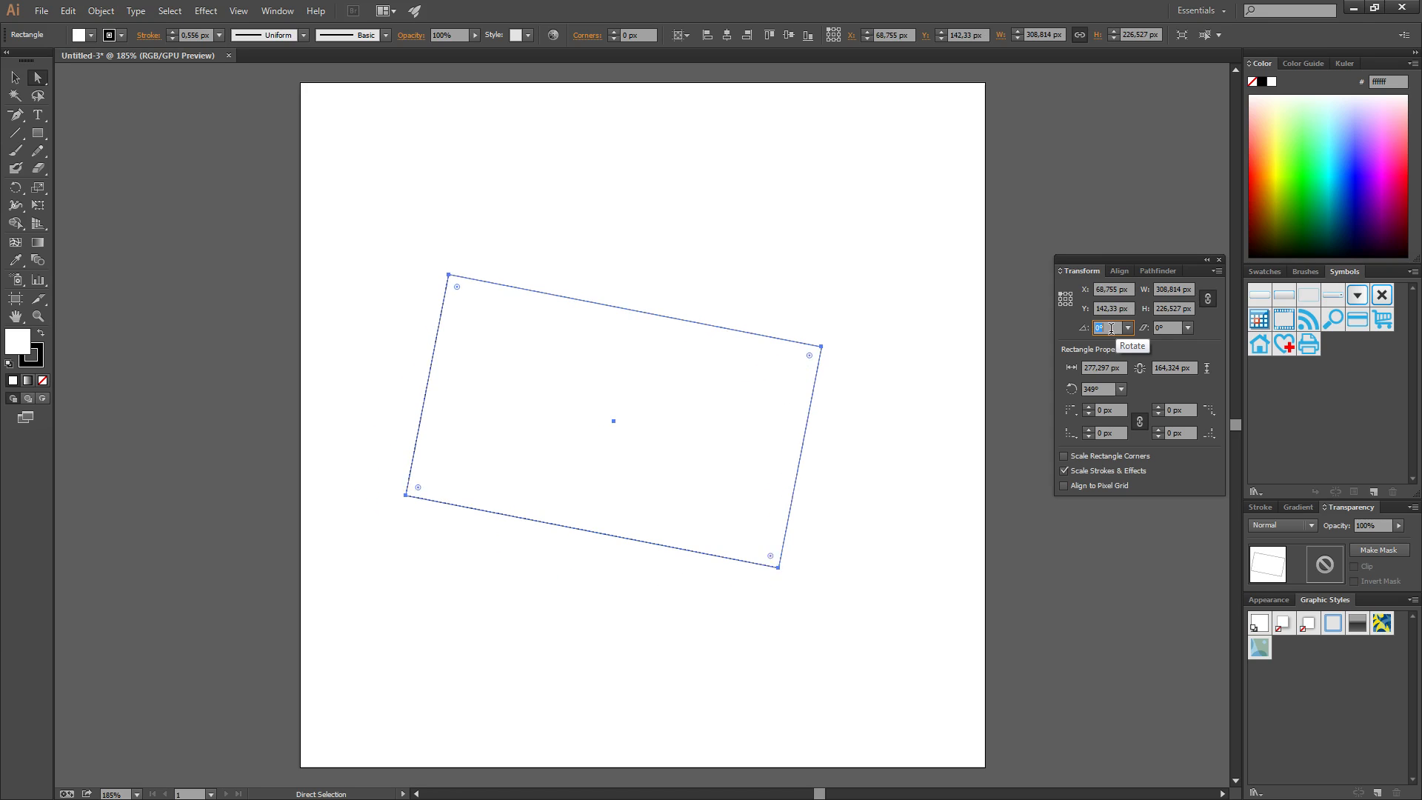
{"action": "scroll", "coordinate": [1110, 328], "scroll_direction": "up", "scroll_amount": 20}
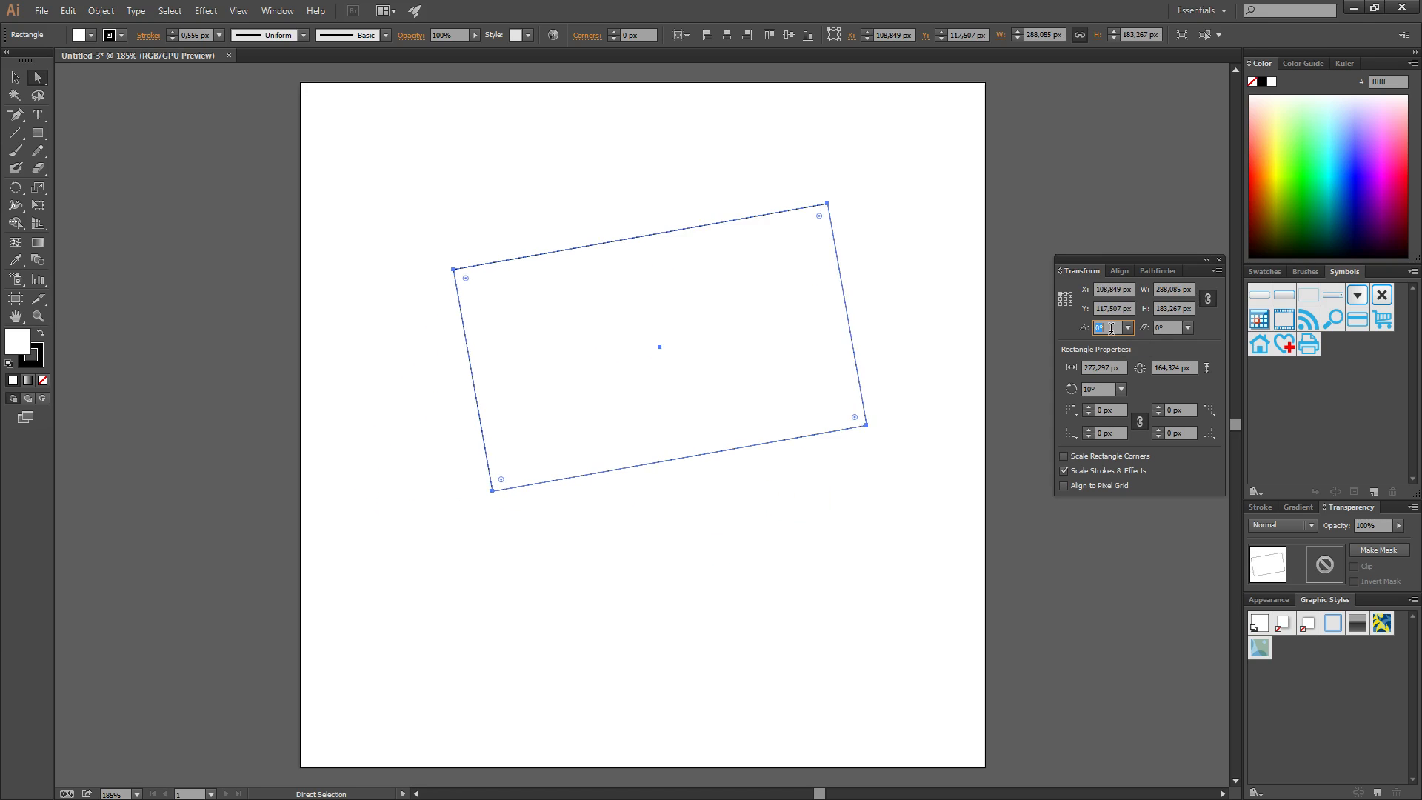
{"action": "scroll", "coordinate": [1111, 328], "scroll_direction": "down", "scroll_amount": 15}
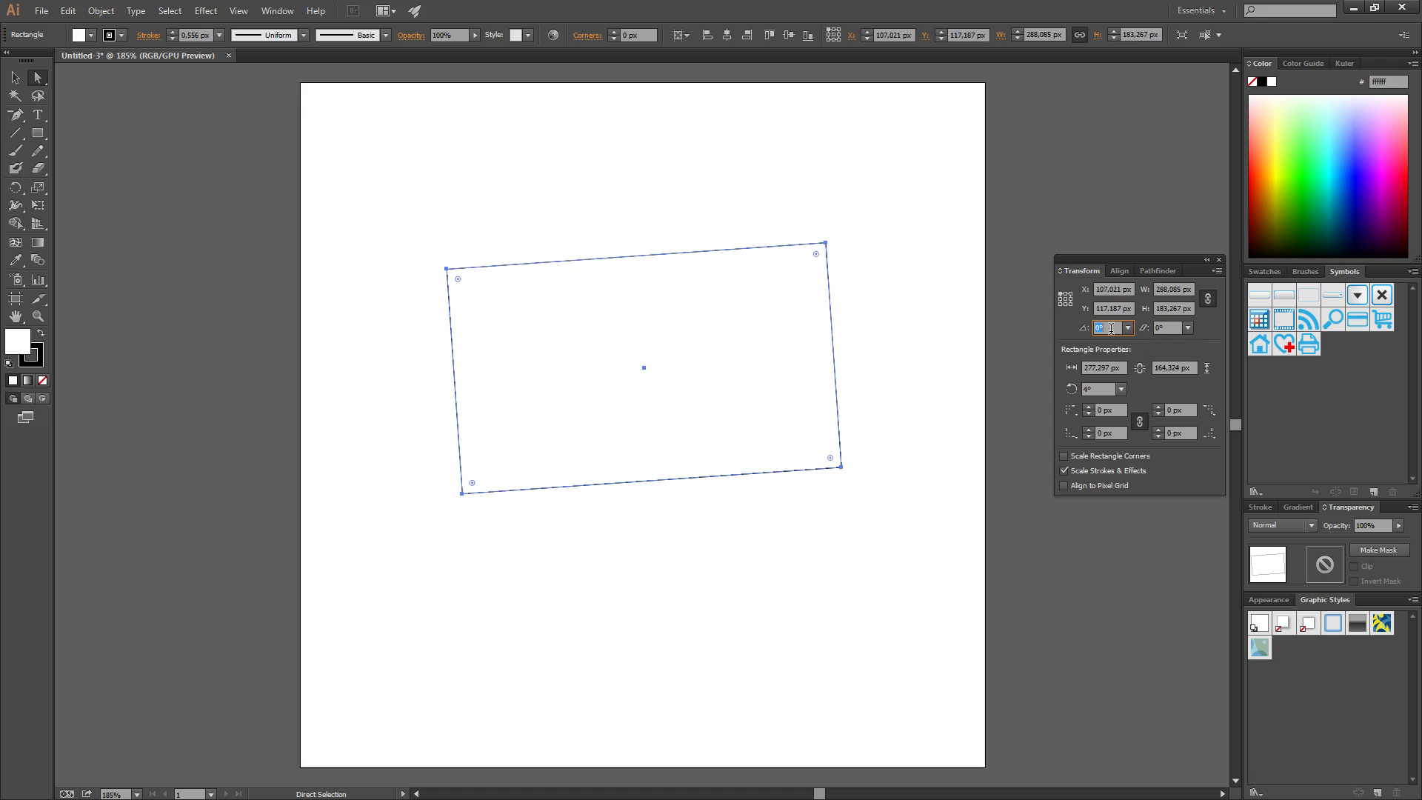
{"action": "scroll", "coordinate": [1110, 328], "scroll_direction": "down", "scroll_amount": 1}
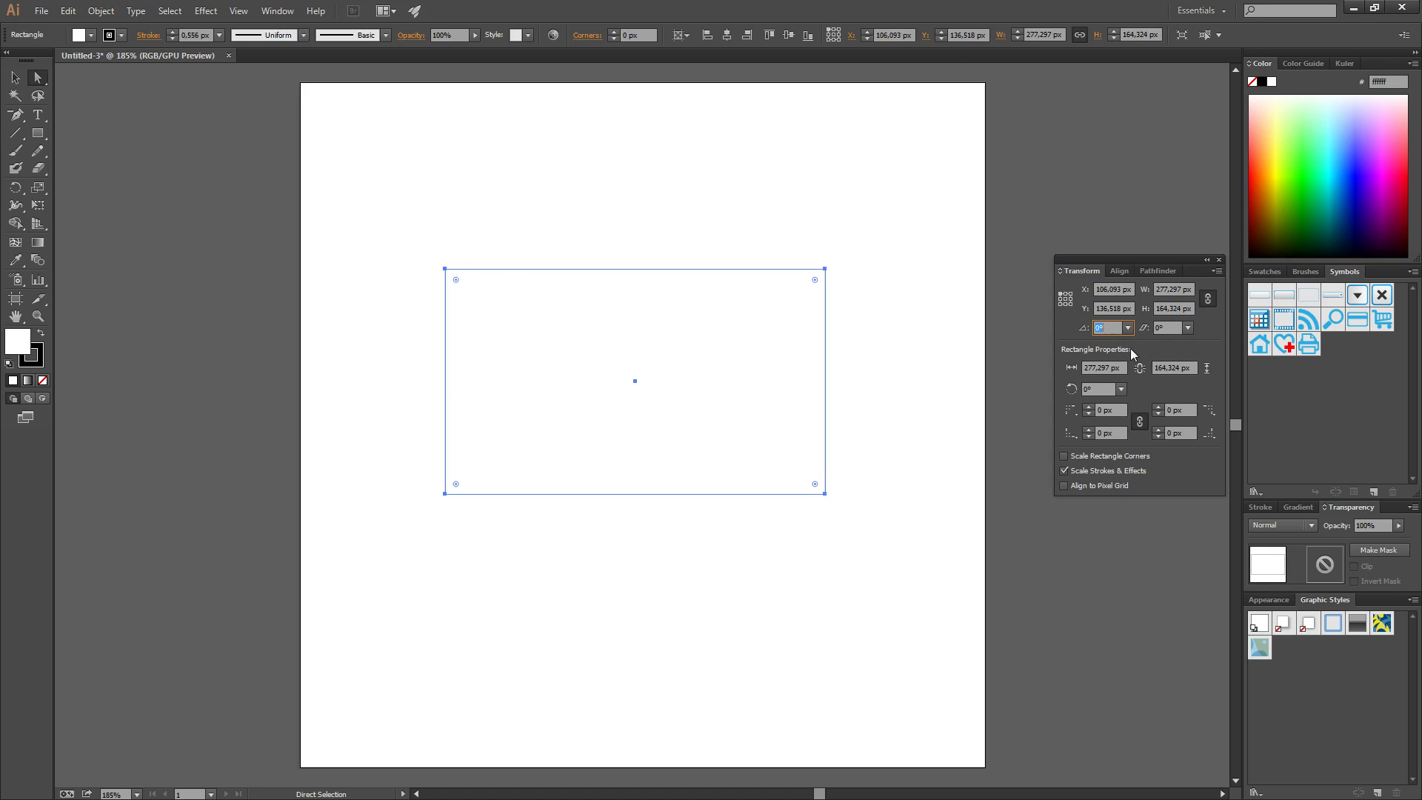
Measure transforms from the centre point and rotate the rectangle to the 45° preset
{"action": "left_click", "coordinate": [1065, 299]}
{"action": "scroll", "coordinate": [1108, 327], "scroll_direction": "down", "scroll_amount": 4}
{"action": "key", "text": "Down"}
{"action": "key", "text": "Down"}
{"action": "key", "text": "Down"}
{"action": "key", "text": "Down"}
{"action": "key", "text": "Down"}
{"action": "key", "text": "Down"}
{"action": "key", "text": "Down"}
{"action": "key", "text": "Down"}
{"action": "key", "text": "Down"}
{"action": "key", "text": "Down"}
{"action": "key", "text": "Down"}
{"action": "key", "text": "Down"}
{"action": "key", "text": "Down"}
{"action": "key", "text": "Down"}
{"action": "key", "text": "Down"}
{"action": "key", "text": "Down"}
{"action": "key", "text": "Down"}
{"action": "key", "text": "Down"}
{"action": "key", "text": "Down"}
{"action": "key", "text": "Down"}
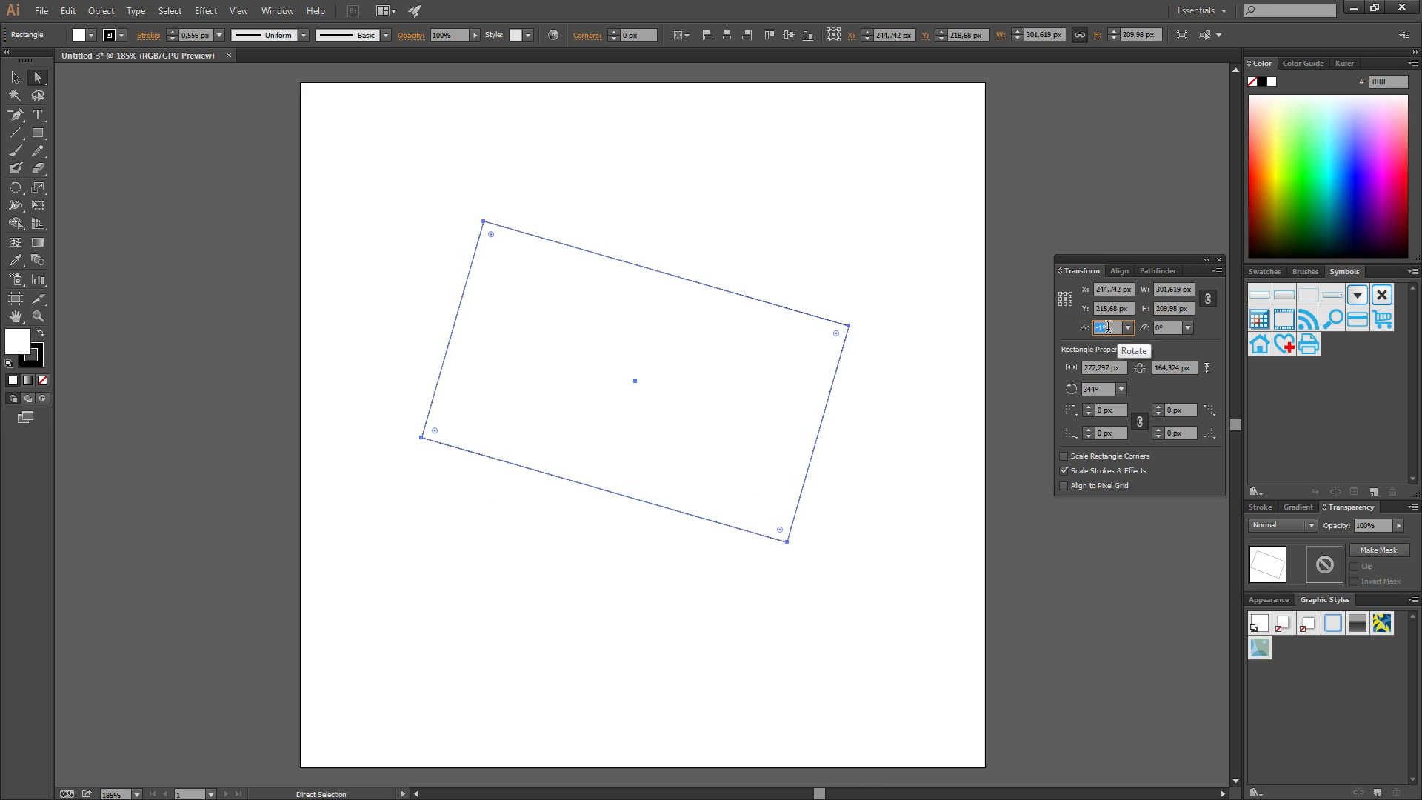
{"action": "key", "text": "Up"}
{"action": "key", "text": "Up"}
{"action": "key", "text": "Up"}
{"action": "key", "text": "Up"}
{"action": "key", "text": "Up"}
{"action": "key", "text": "Up"}
{"action": "key", "text": "Up"}
{"action": "key", "text": "Up"}
{"action": "key", "text": "Up"}
{"action": "key", "text": "Up"}
{"action": "key", "text": "Up"}
{"action": "key", "text": "Up"}
{"action": "key", "text": "Up"}
{"action": "key", "text": "Up"}
{"action": "key", "text": "Up"}
{"action": "key", "text": "Up"}
{"action": "key", "text": "Up"}
{"action": "key", "text": "Up"}
{"action": "key", "text": "Up"}
{"action": "key", "text": "Up"}
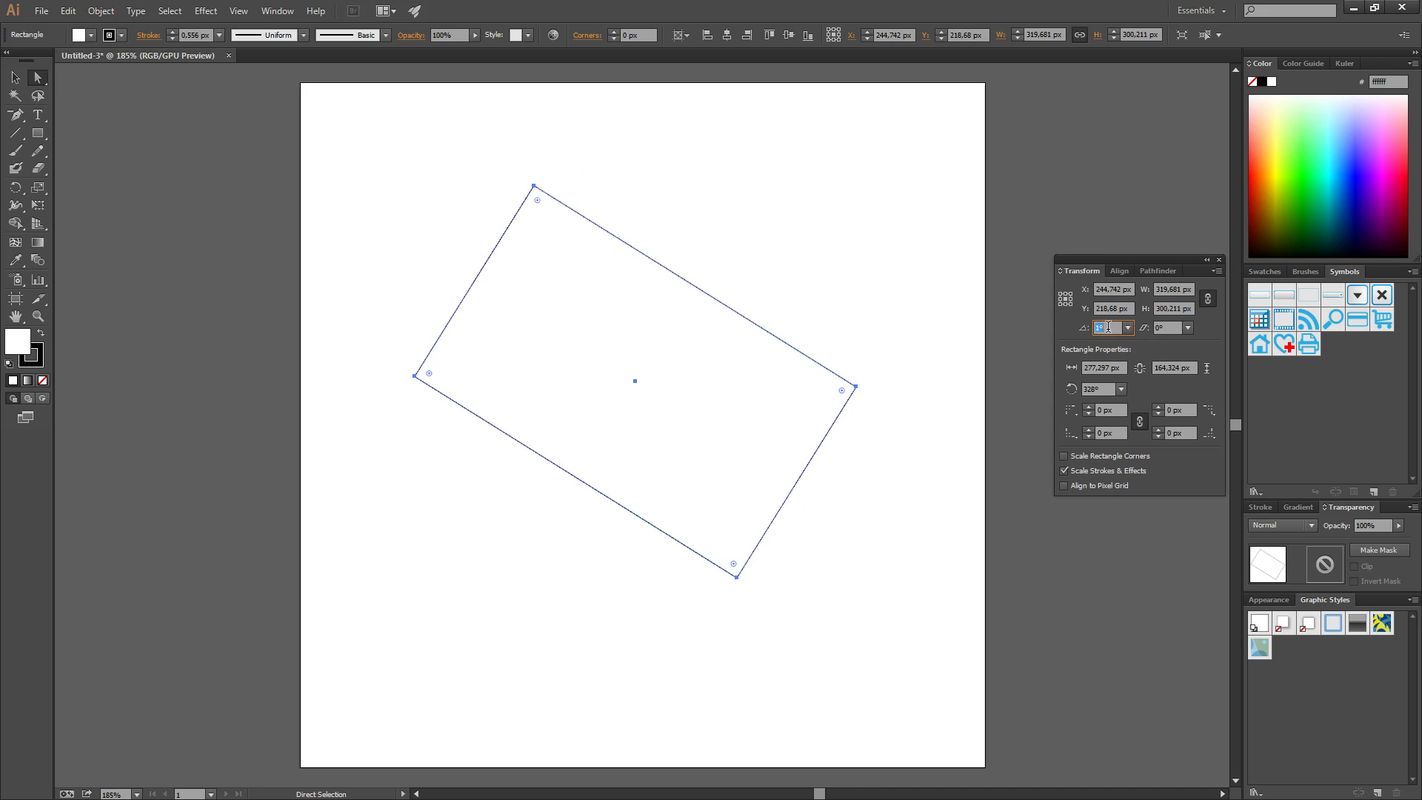
{"action": "key", "text": "Up"}
{"action": "key", "text": "Up"}
{"action": "key", "text": "Up"}
{"action": "key", "text": "Up"}
{"action": "key", "text": "Up"}
{"action": "key", "text": "Up"}
{"action": "key", "text": "Up"}
{"action": "key", "text": "Up"}
{"action": "key", "text": "Up"}
{"action": "key", "text": "Up"}
{"action": "key", "text": "Up"}
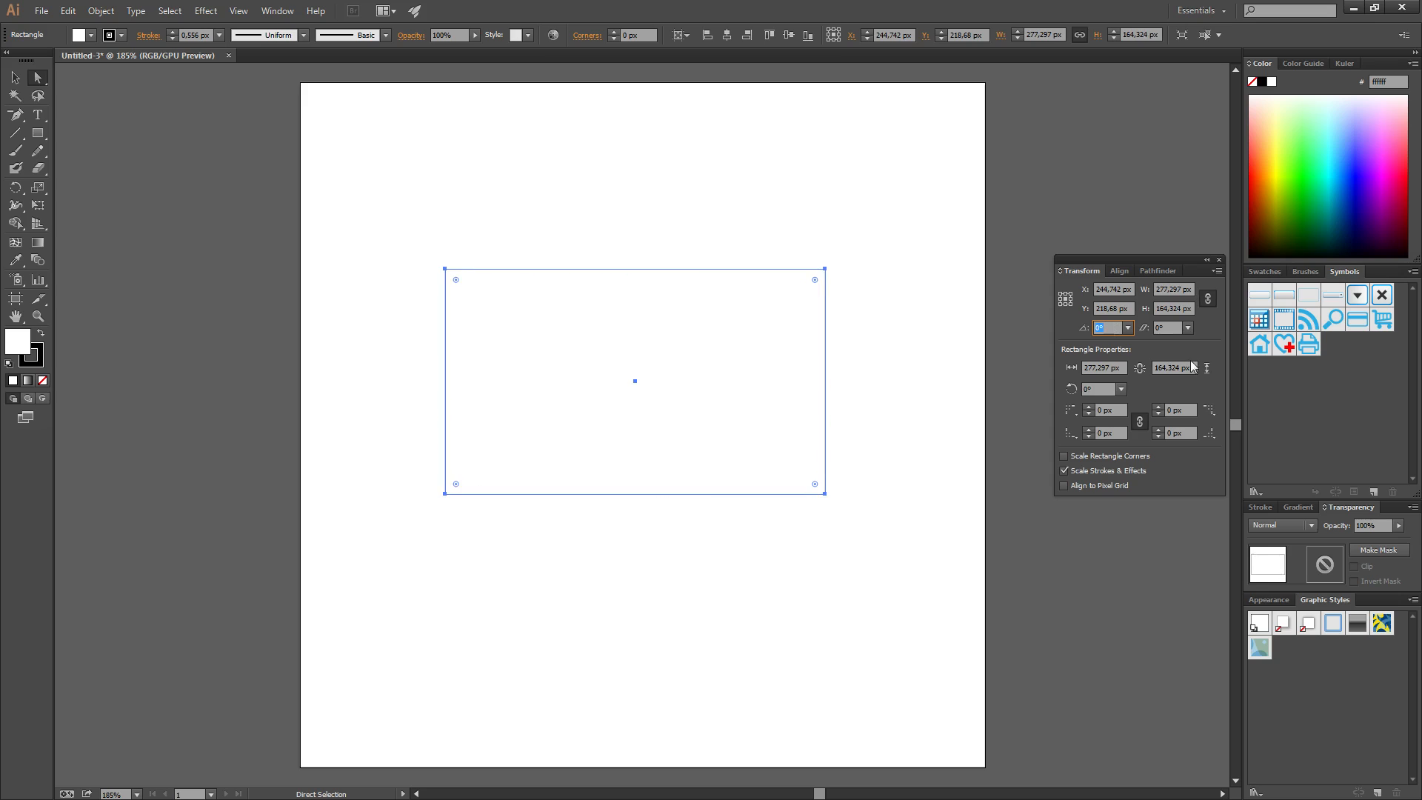
{"action": "left_click", "coordinate": [1127, 328]}
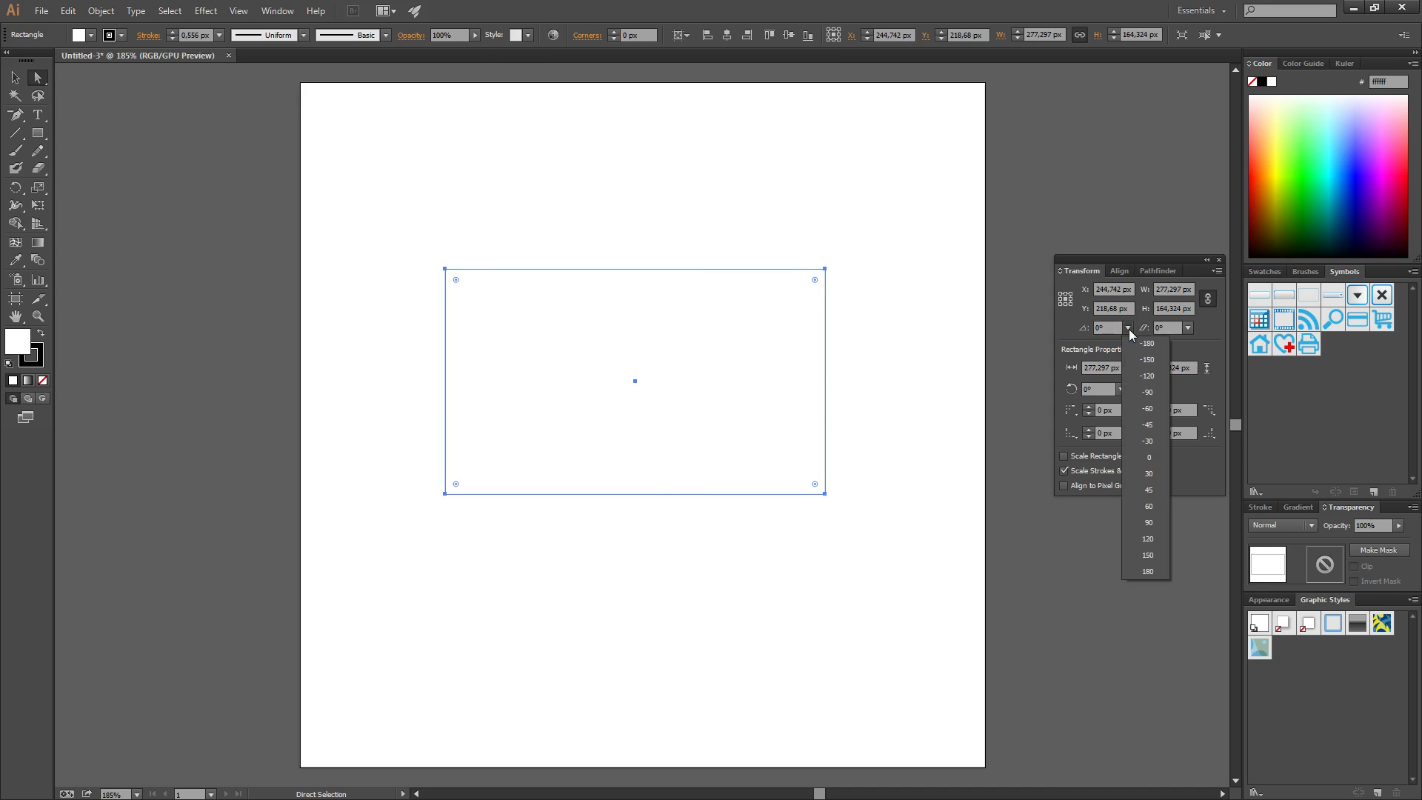
{"action": "left_click", "coordinate": [1151, 492]}
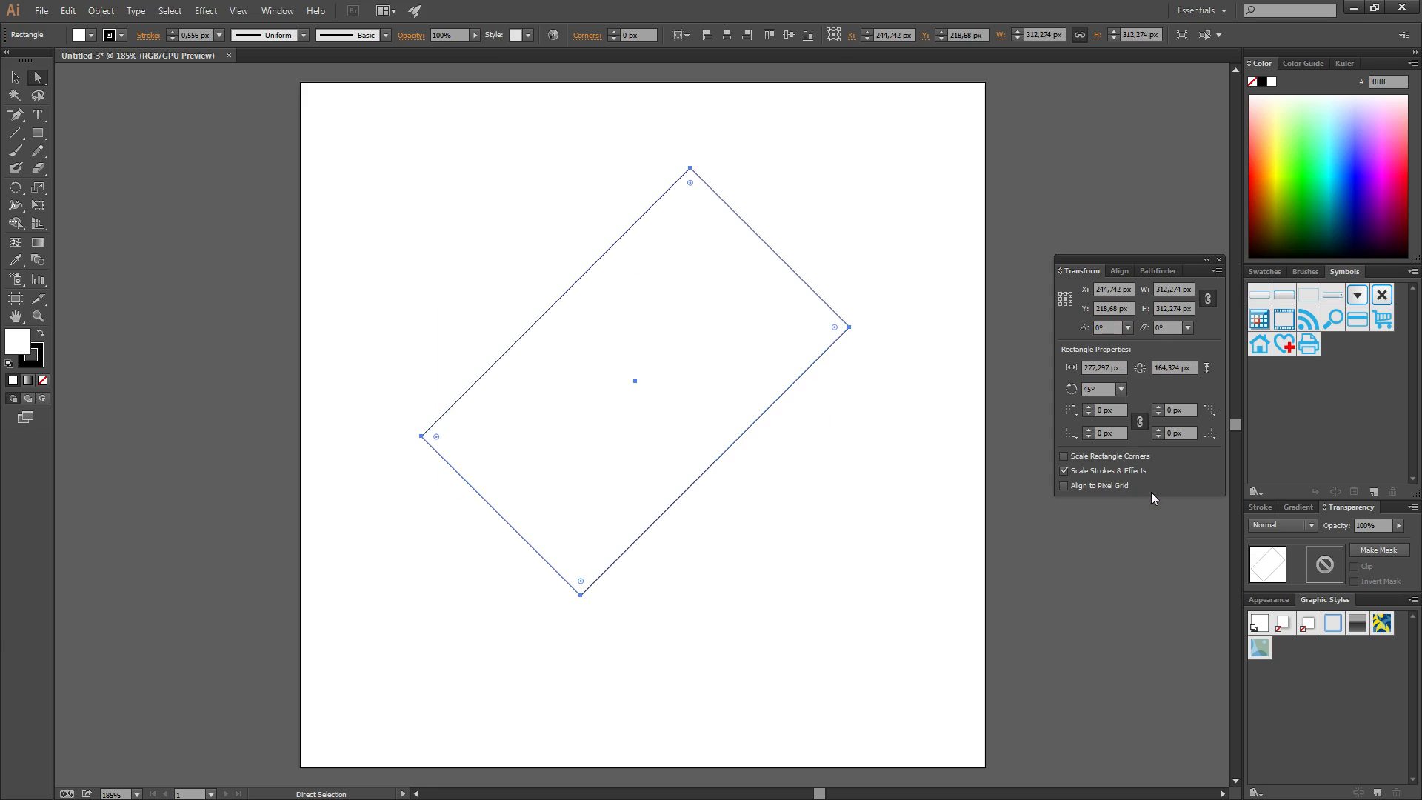
Enter 50 in the Rotate field to turn the rectangle on to 95°
{"action": "left_click", "coordinate": [1113, 327]}
{"action": "double_click", "coordinate": [1116, 327]}
{"action": "type", "text": "50"}
{"action": "key", "text": "Return"}
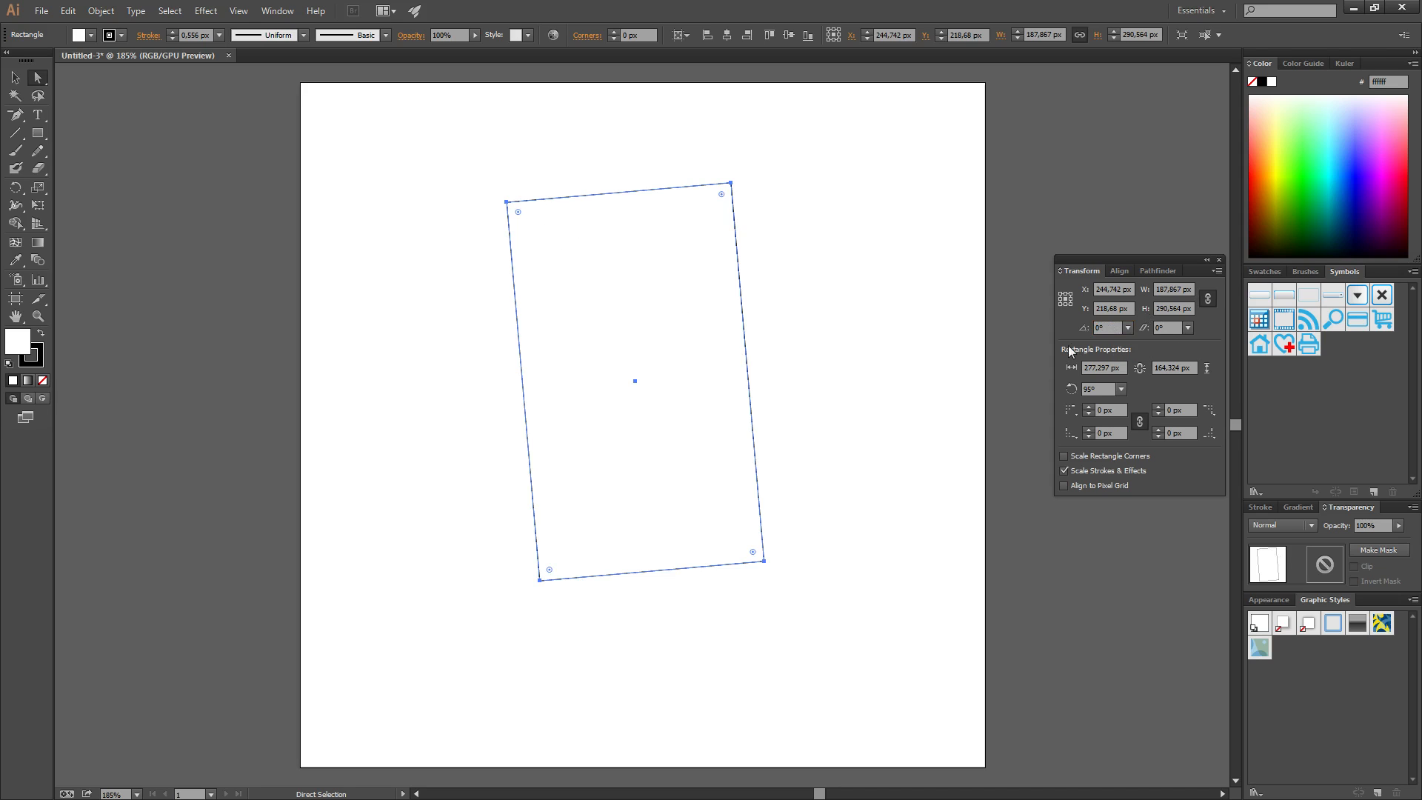
With the Selection tool, drag beside a bounding-box corner to swing the rectangle level at 180°
{"action": "left_click", "coordinate": [1105, 328]}
{"action": "left_click", "coordinate": [15, 77]}
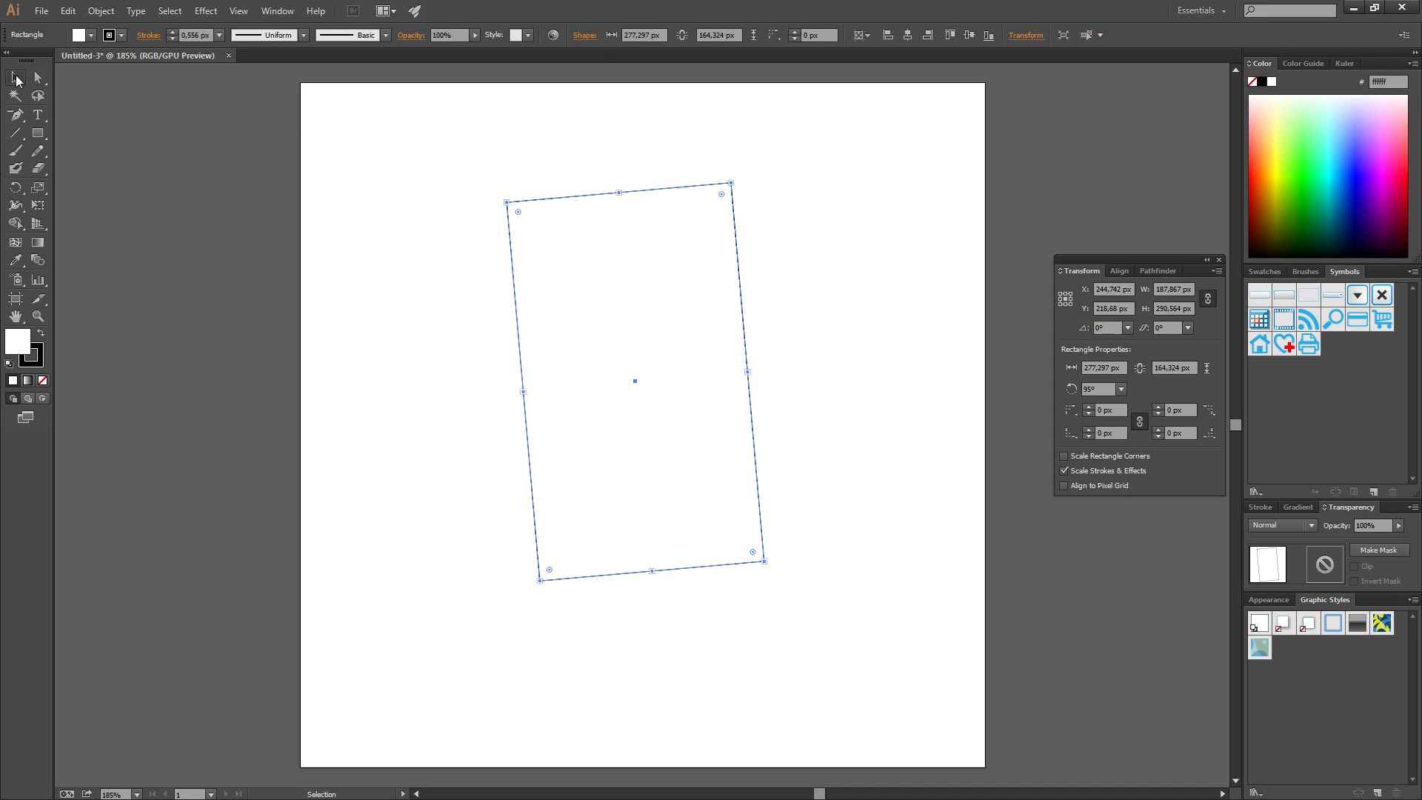
{"action": "left_click", "coordinate": [514, 181]}
{"action": "left_click", "coordinate": [517, 206]}
{"action": "left_click_drag", "start_coordinate": [501, 195], "coordinate": [408, 311]}
{"action": "left_click_drag", "start_coordinate": [394, 388], "coordinate": [416, 586]}
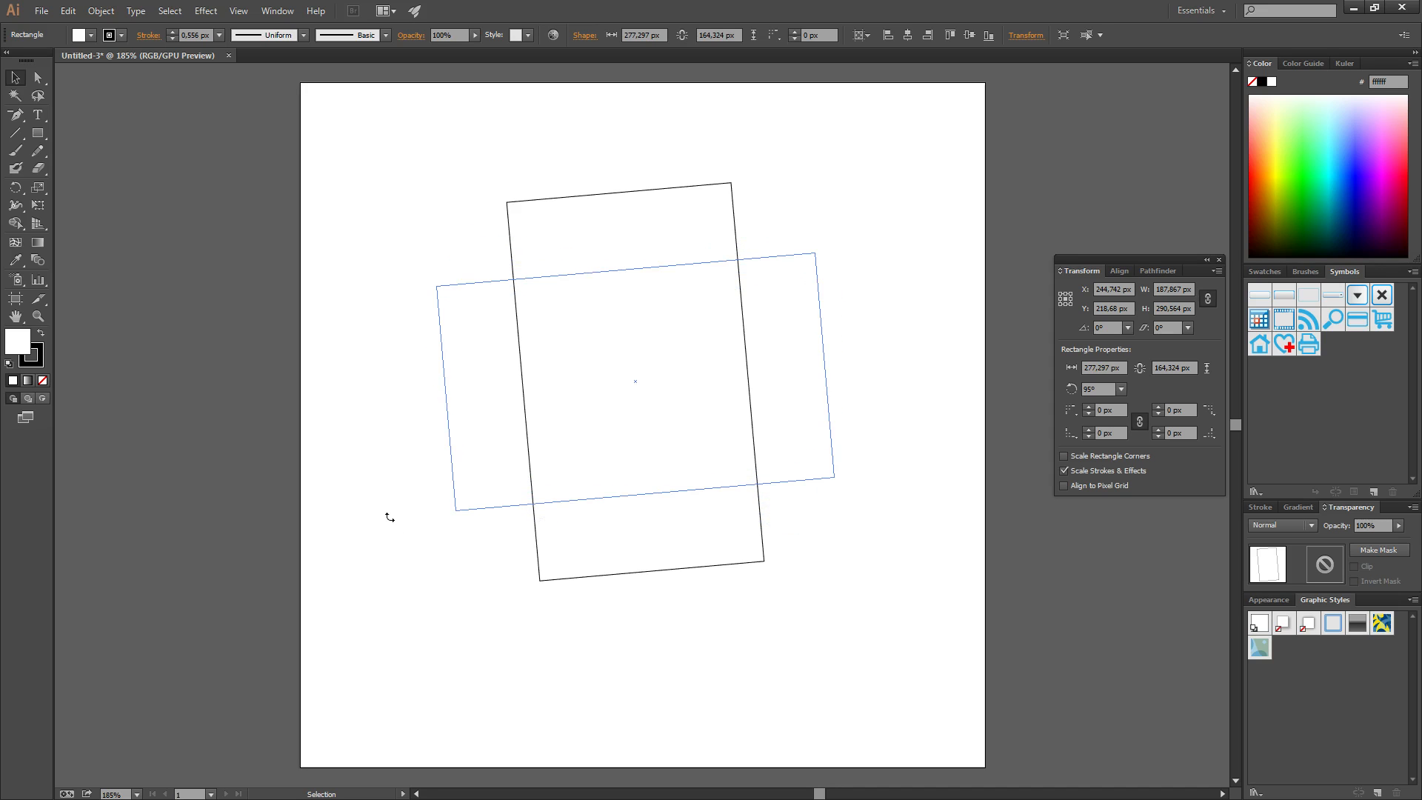
{"action": "left_click_drag", "start_coordinate": [388, 432], "coordinate": [399, 512]}
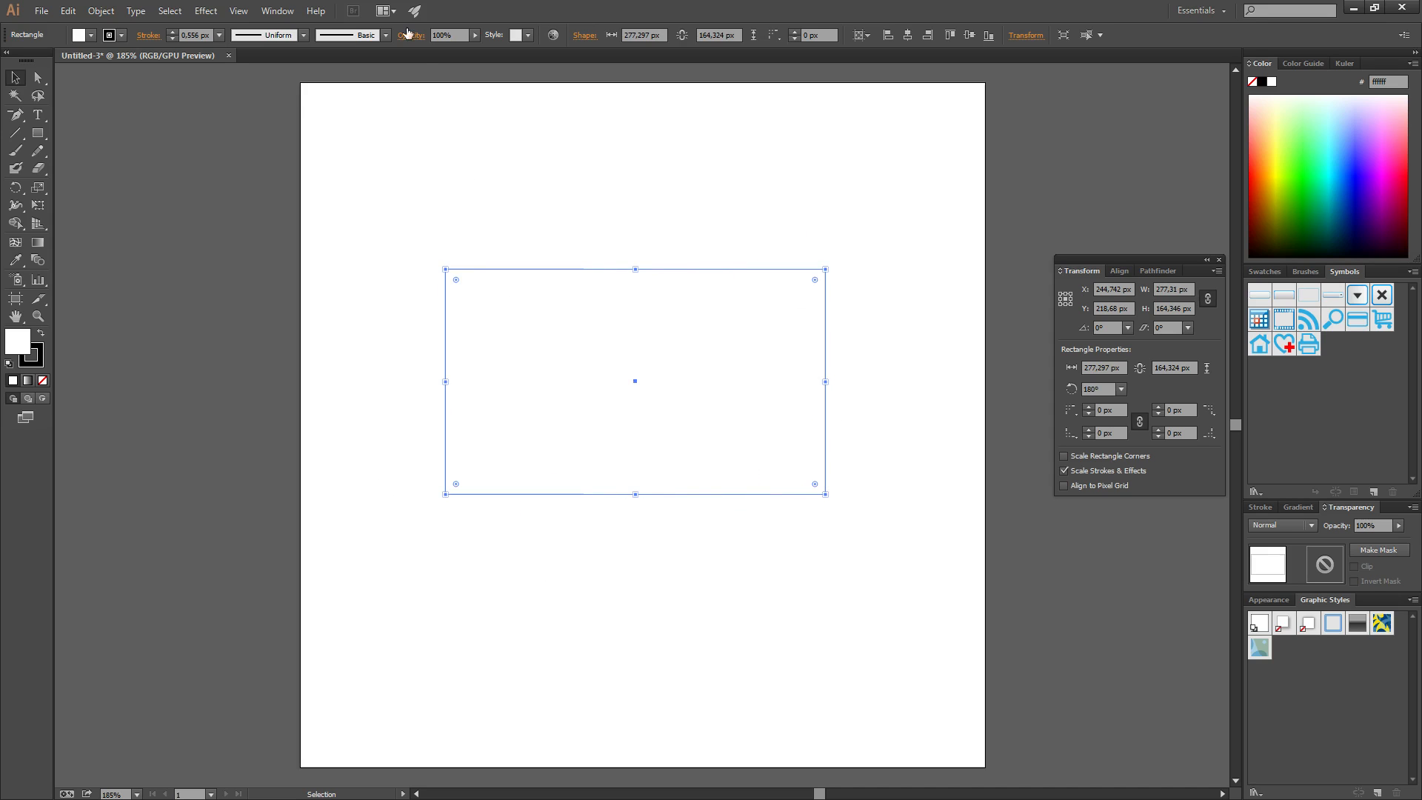
Show the grid over the artboard and drag the rectangle back to level
{"action": "left_click", "coordinate": [247, 15]}
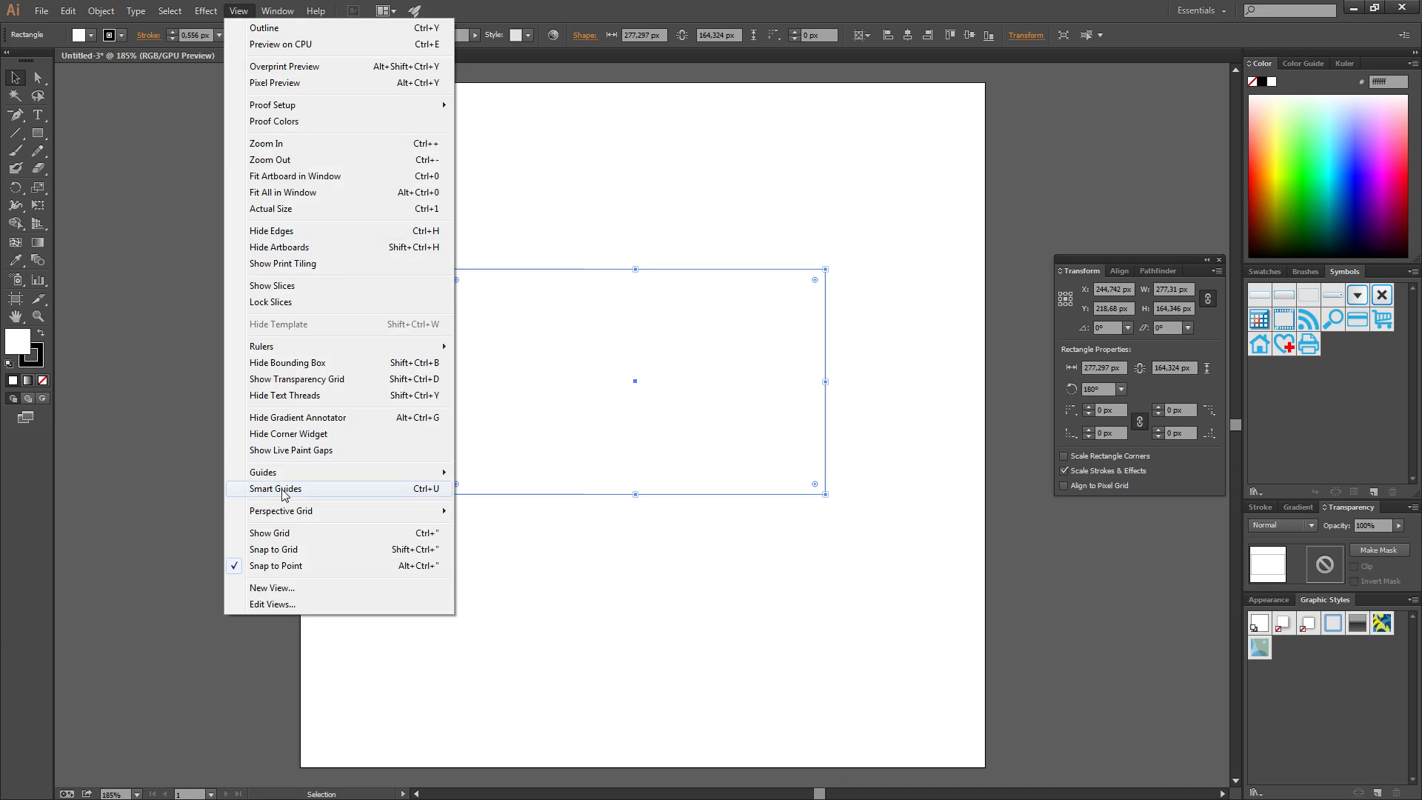
{"action": "left_click", "coordinate": [285, 543]}
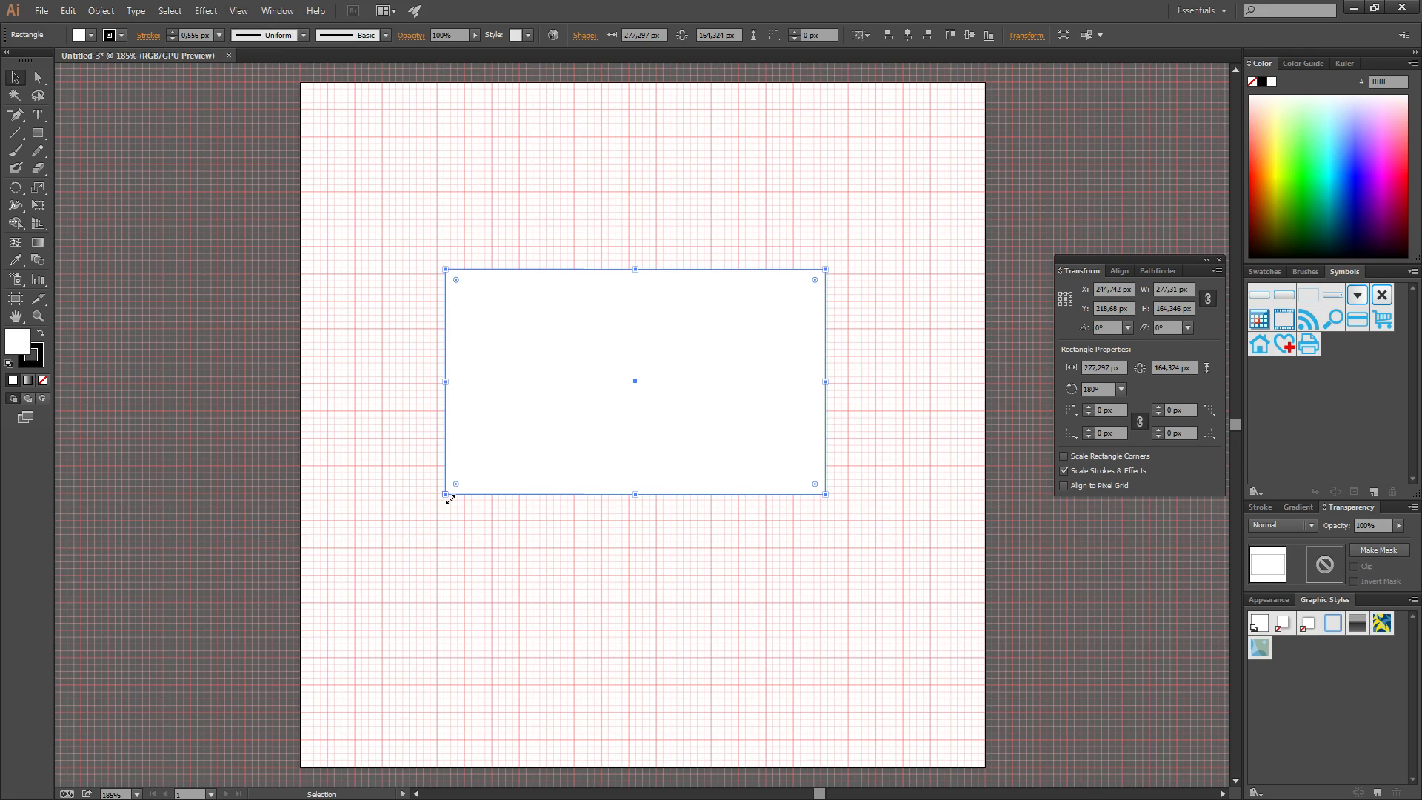
{"action": "left_click_drag", "start_coordinate": [433, 495], "coordinate": [429, 524]}
Toggle Snap to Grid on and off, turn off Snap to Point, and hide the grid
{"action": "left_click", "coordinate": [235, 10]}
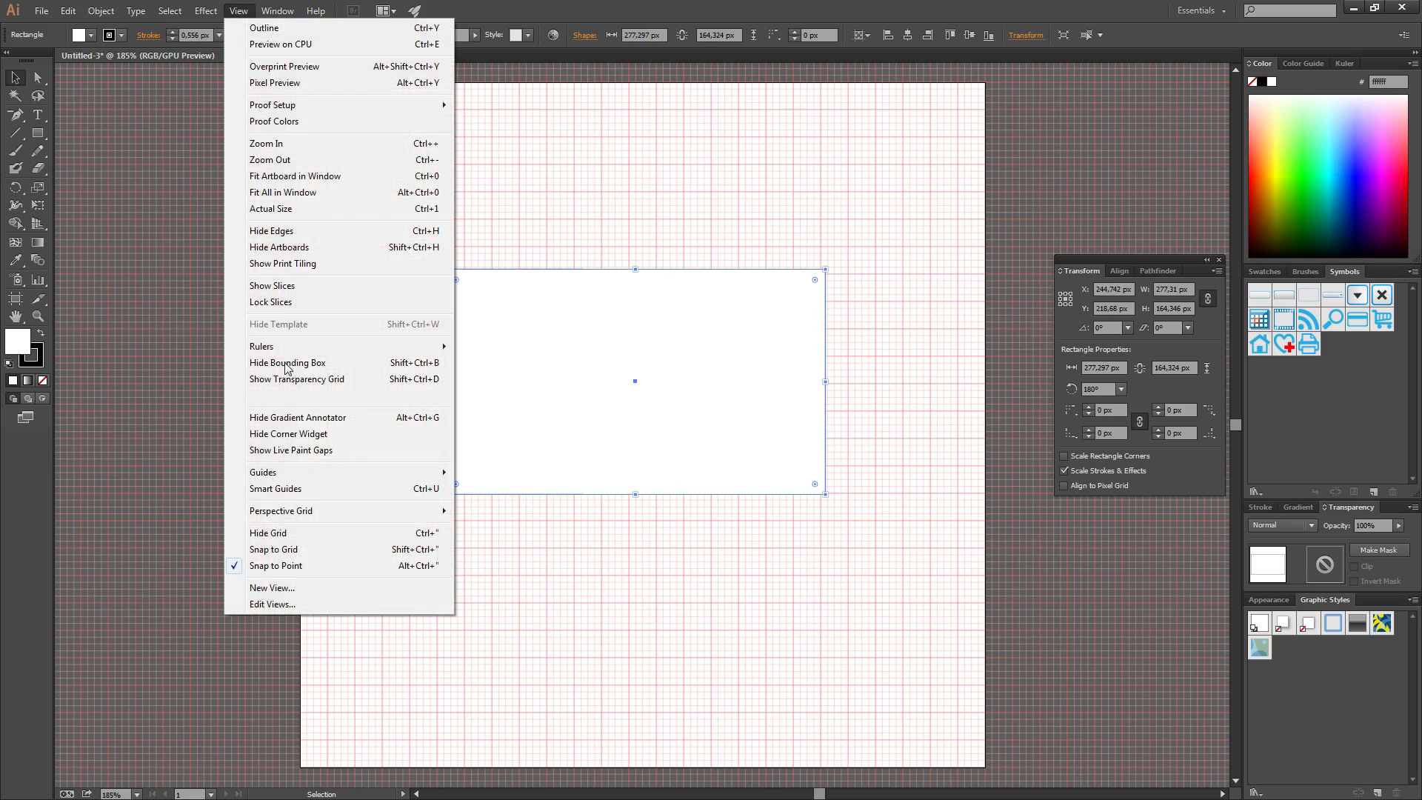
{"action": "left_click", "coordinate": [271, 552]}
{"action": "left_click", "coordinate": [239, 11]}
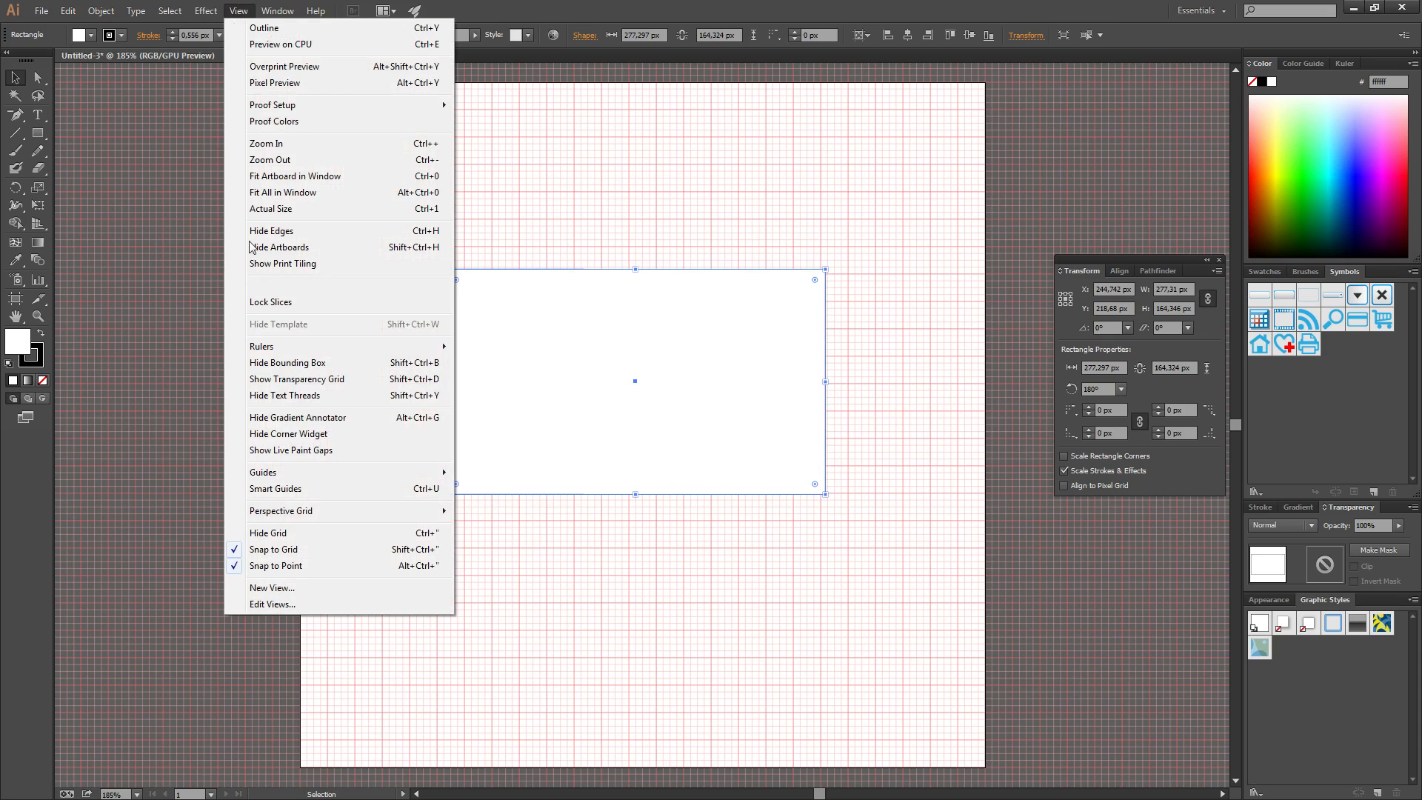
{"action": "left_click", "coordinate": [280, 550]}
{"action": "left_click", "coordinate": [238, 10]}
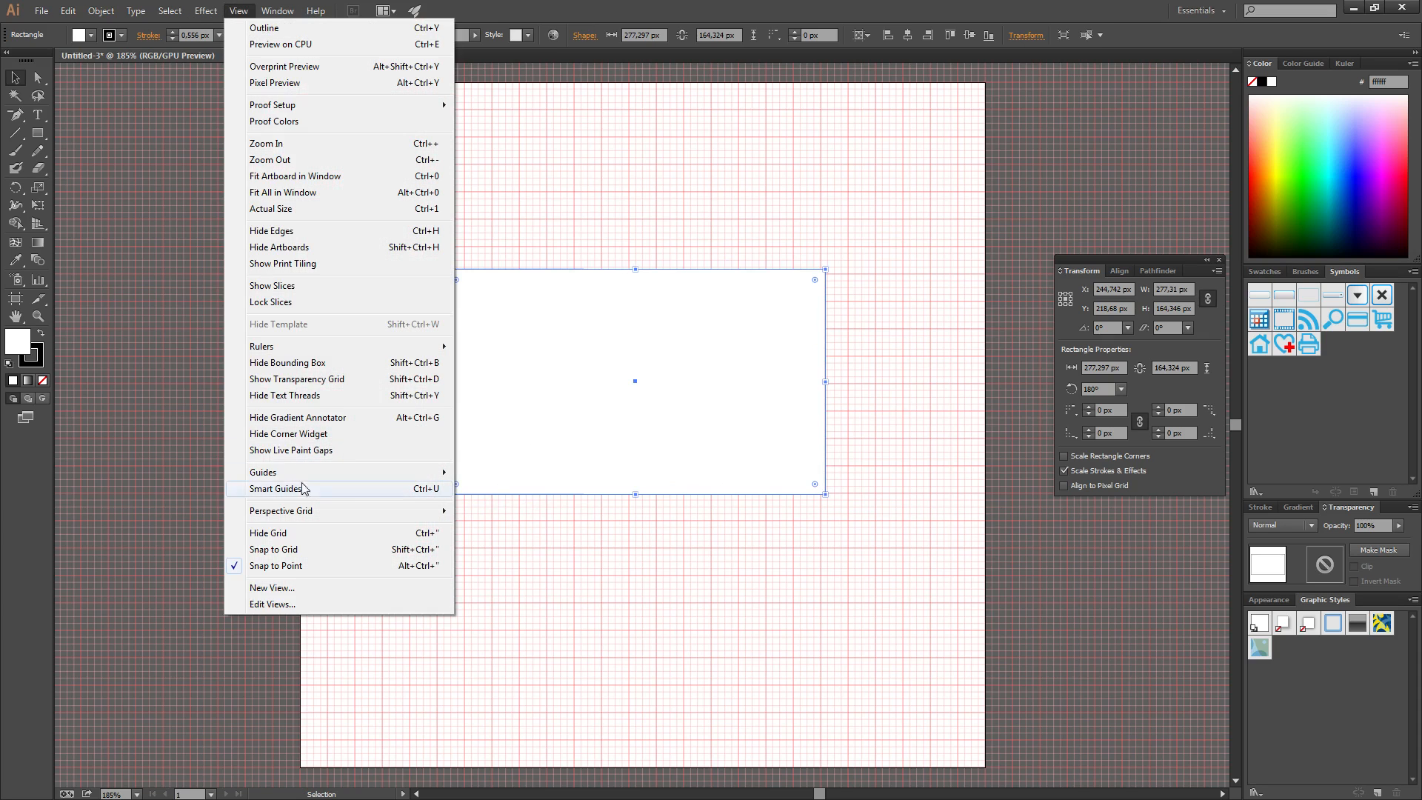
{"action": "left_click", "coordinate": [274, 567]}
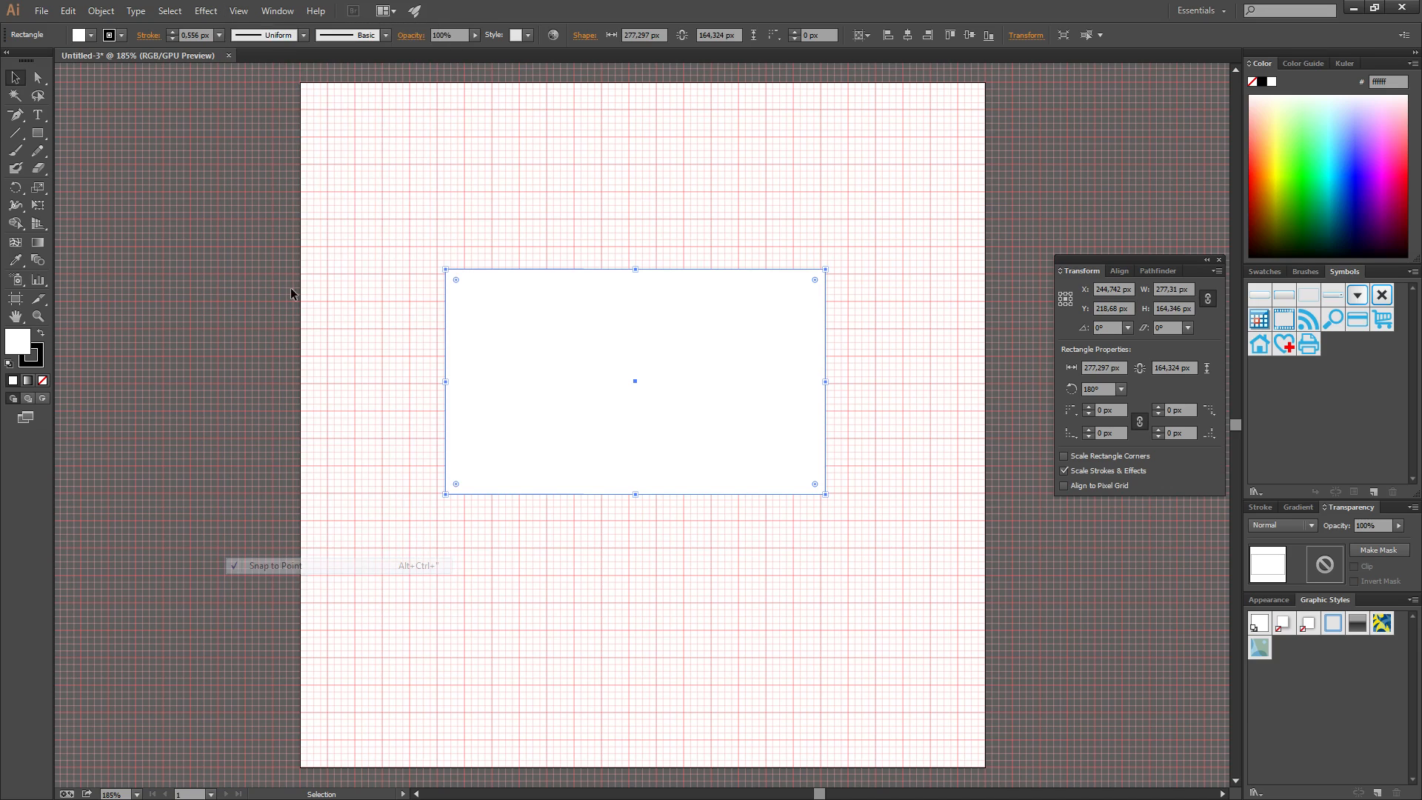
{"action": "left_click", "coordinate": [238, 10]}
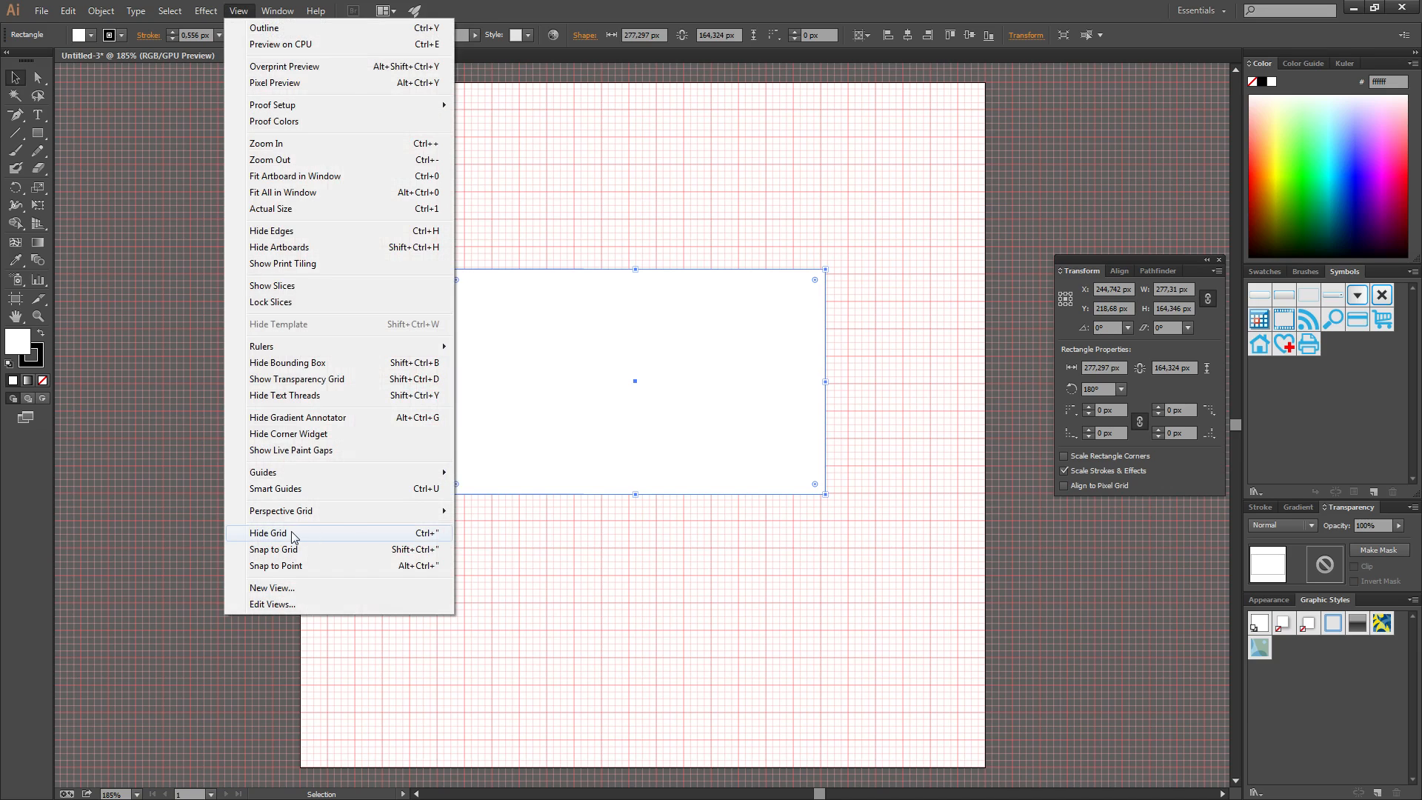
{"action": "left_click", "coordinate": [268, 533]}
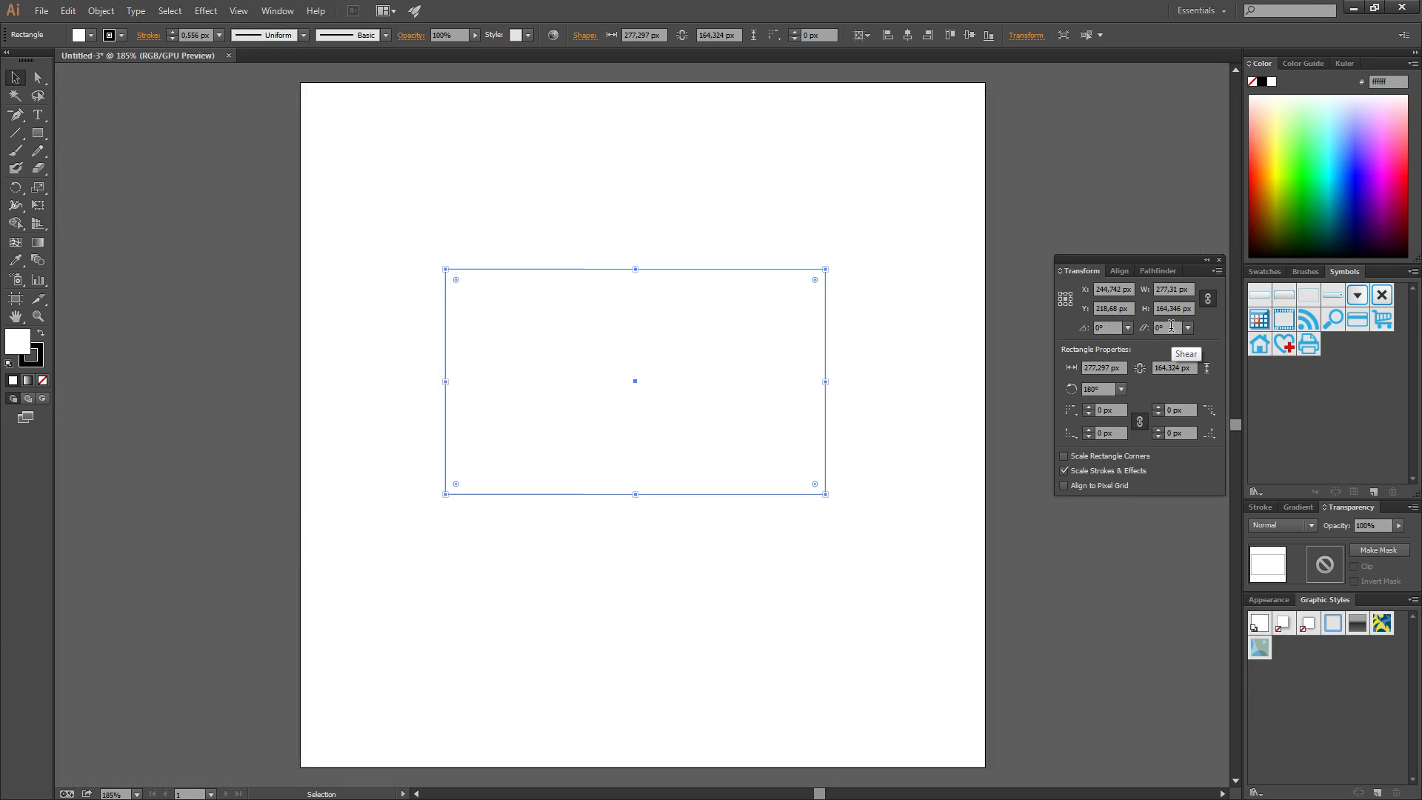
Switch to Direct Selection and preview several shear angles from the Shear field
{"action": "scroll", "coordinate": [1170, 326], "scroll_direction": "down", "scroll_amount": 6}
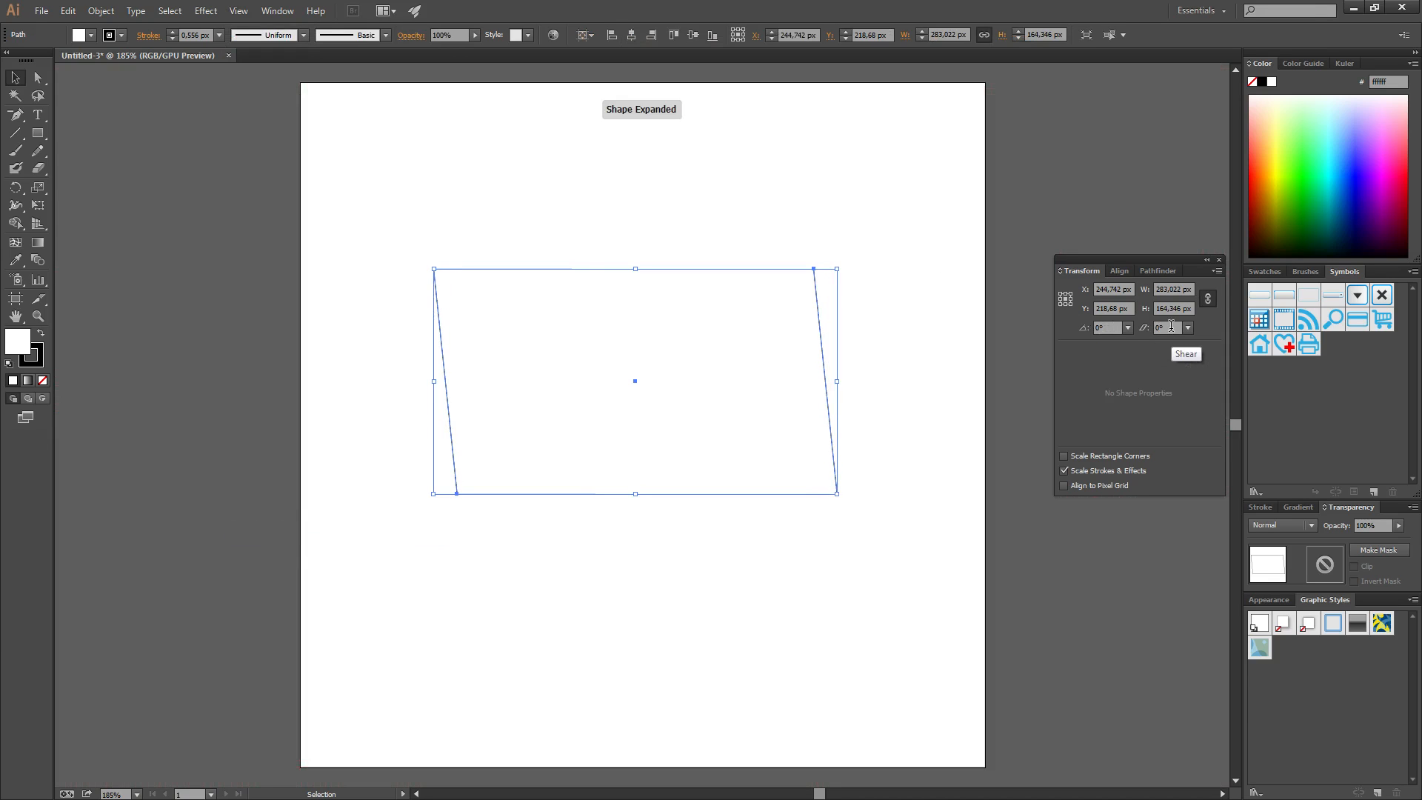
{"action": "left_click", "coordinate": [38, 77]}
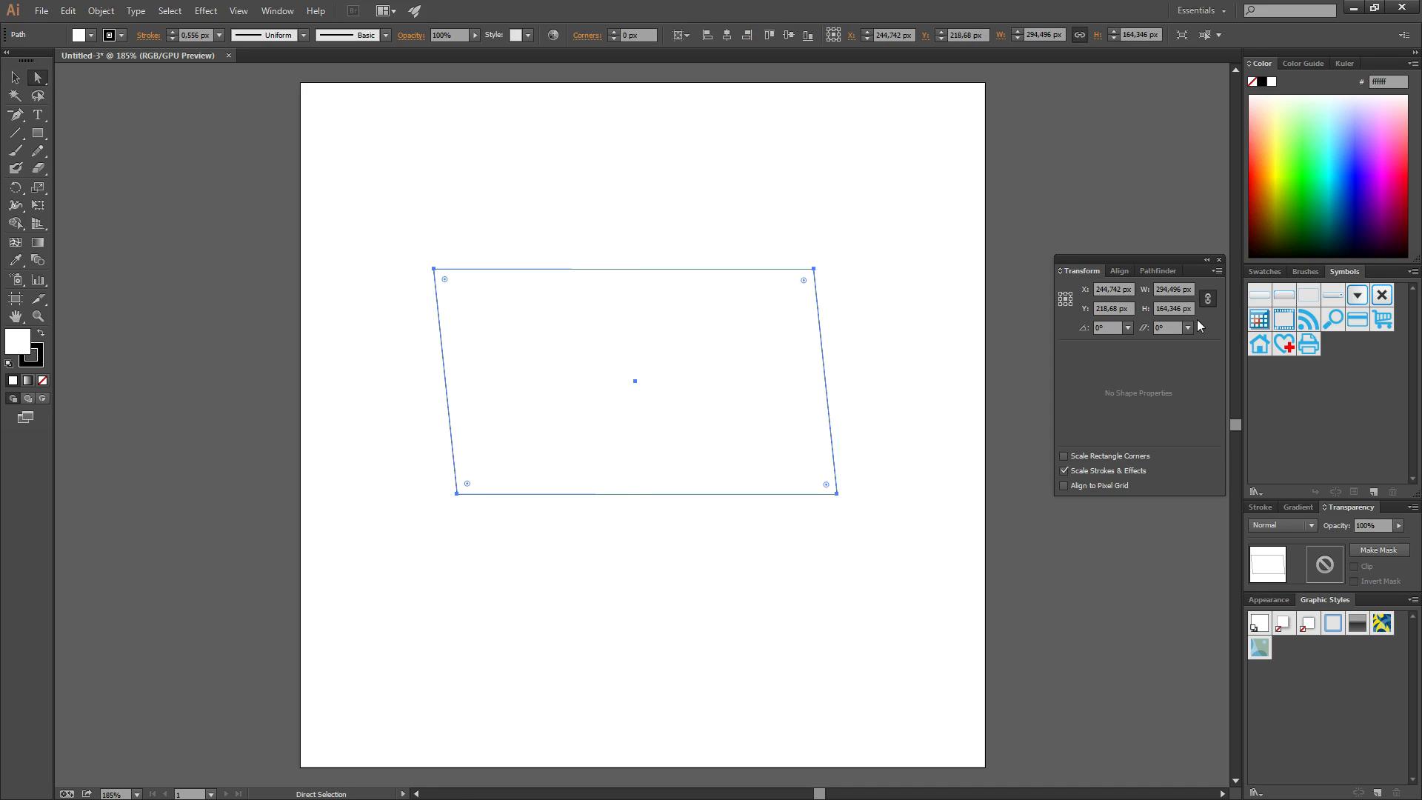
{"action": "scroll", "coordinate": [1166, 327], "scroll_direction": "down", "scroll_amount": 2}
{"action": "scroll", "coordinate": [1166, 324], "scroll_direction": "down", "scroll_amount": 4}
{"action": "scroll", "coordinate": [1166, 324], "scroll_direction": "up", "scroll_amount": 3}
{"action": "scroll", "coordinate": [1166, 324], "scroll_direction": "up", "scroll_amount": 6}
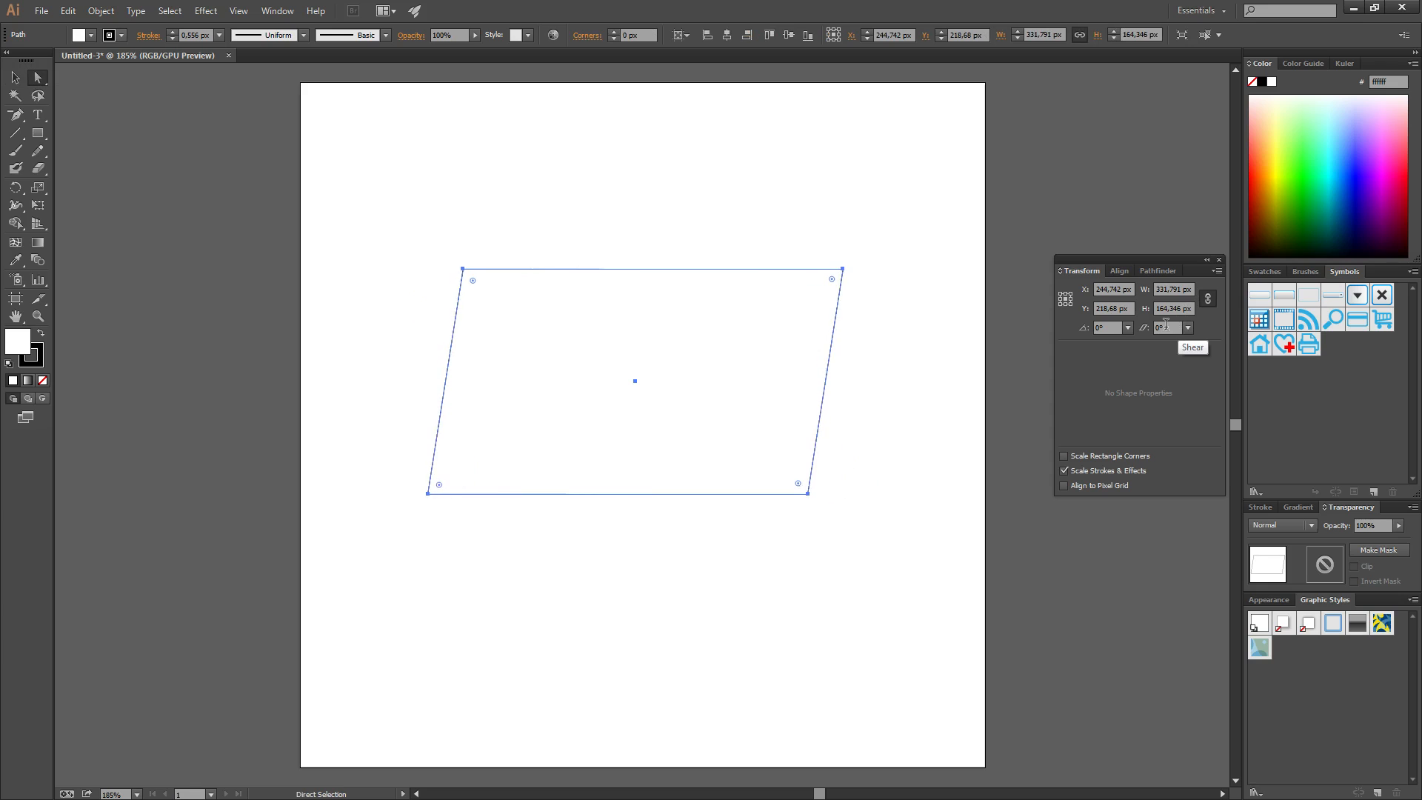
{"action": "scroll", "coordinate": [1165, 324], "scroll_direction": "down", "scroll_amount": 2}
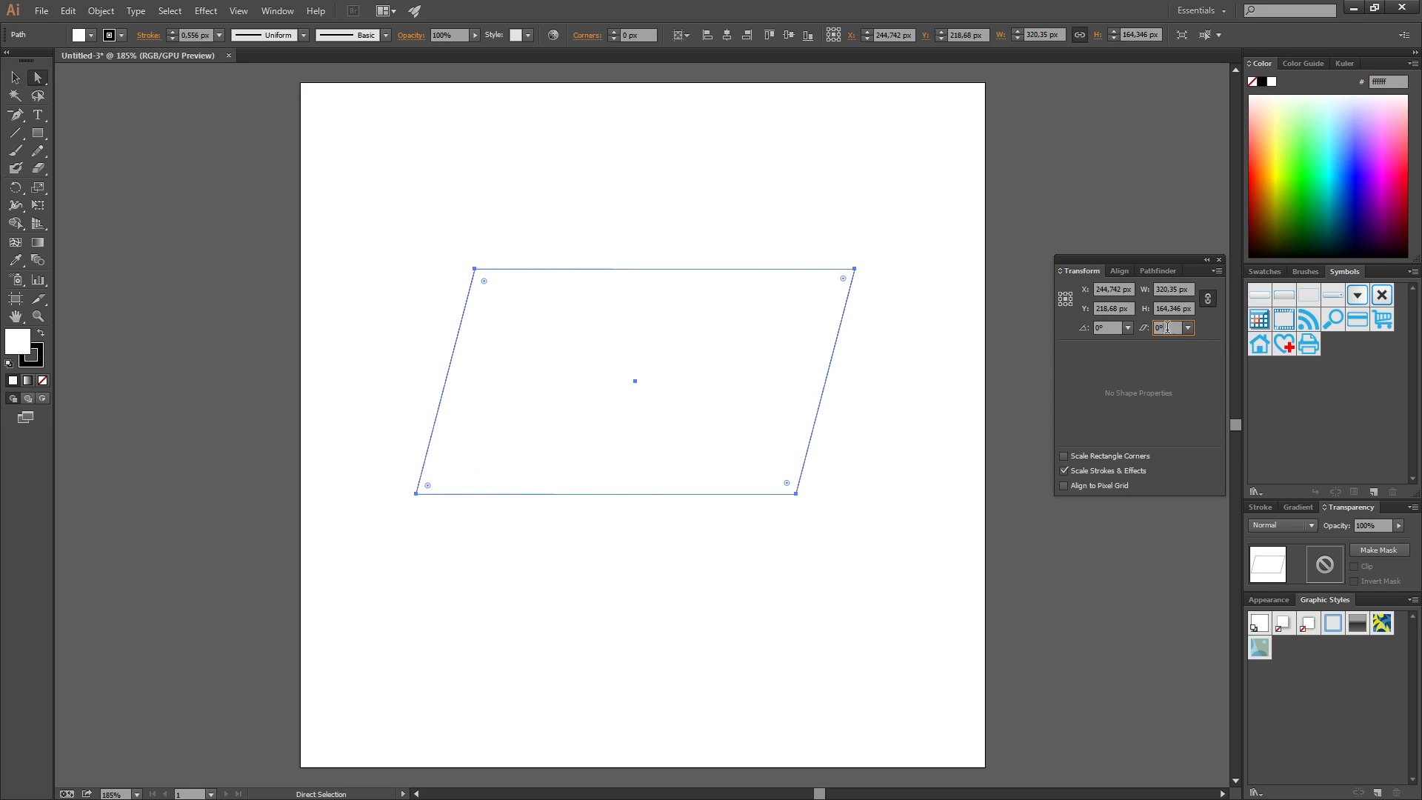
{"action": "scroll", "coordinate": [1165, 324], "scroll_direction": "down", "scroll_amount": 6}
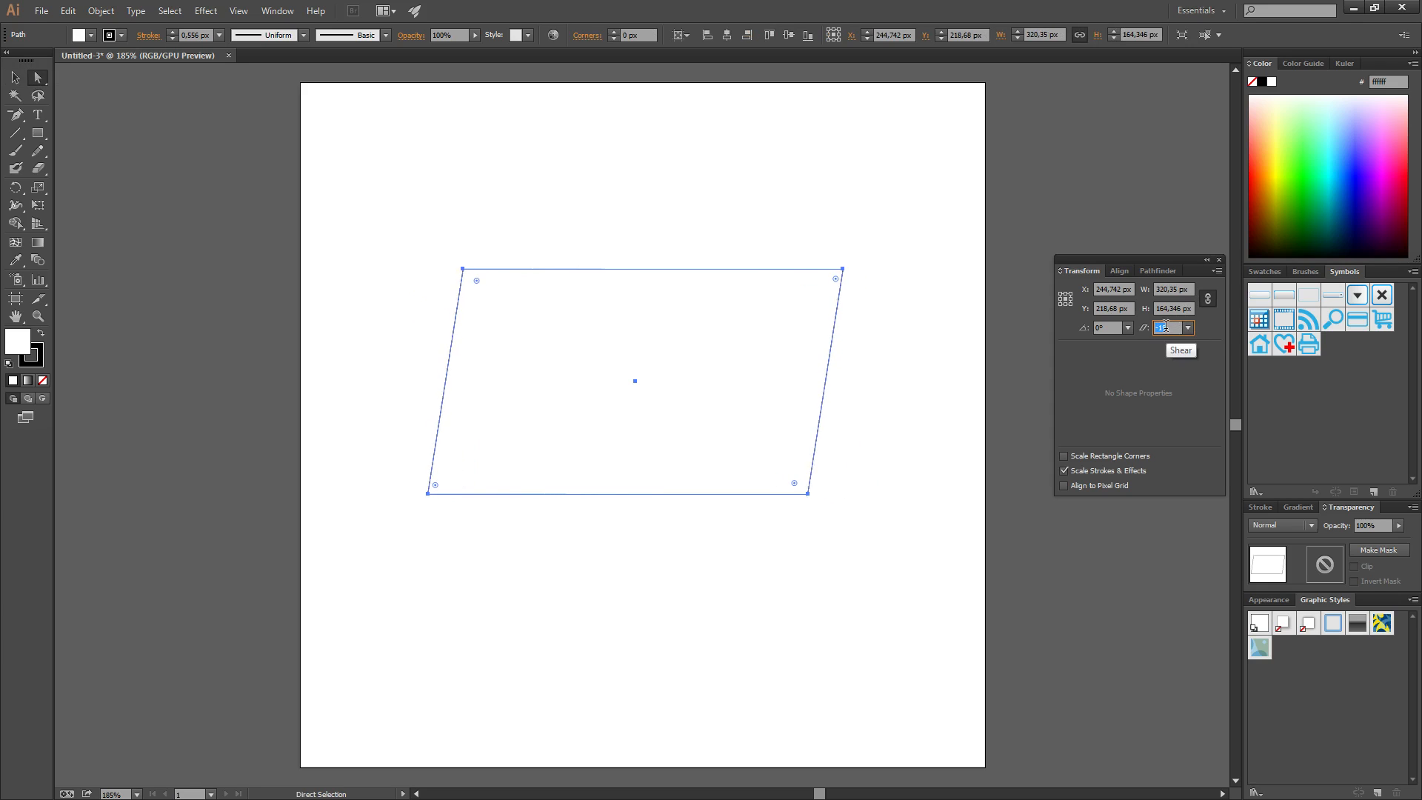
{"action": "scroll", "coordinate": [1165, 325], "scroll_direction": "down", "scroll_amount": 2}
Apply a preset shear angle, then set the shear to -30°
{"action": "left_click", "coordinate": [1188, 327]}
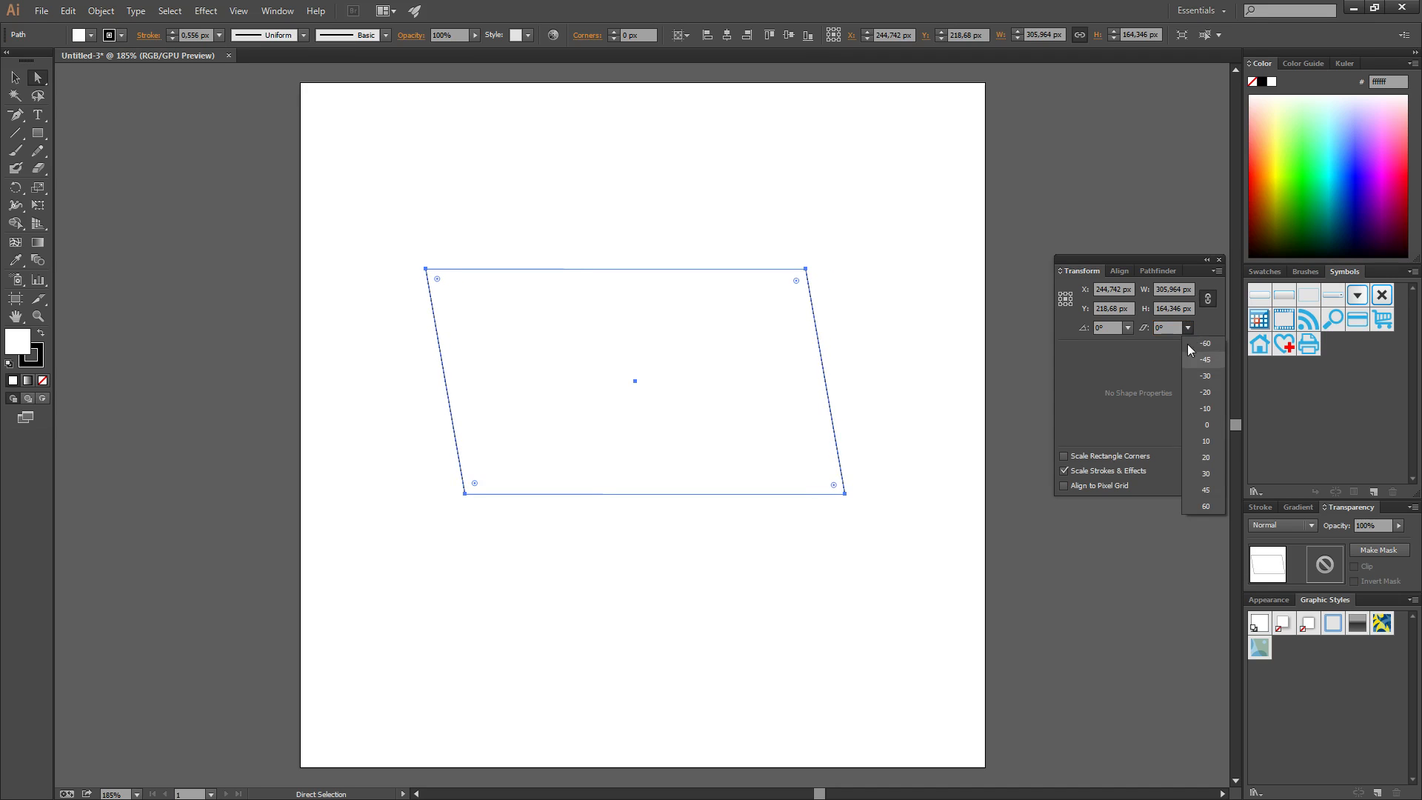
{"action": "left_click", "coordinate": [1206, 474]}
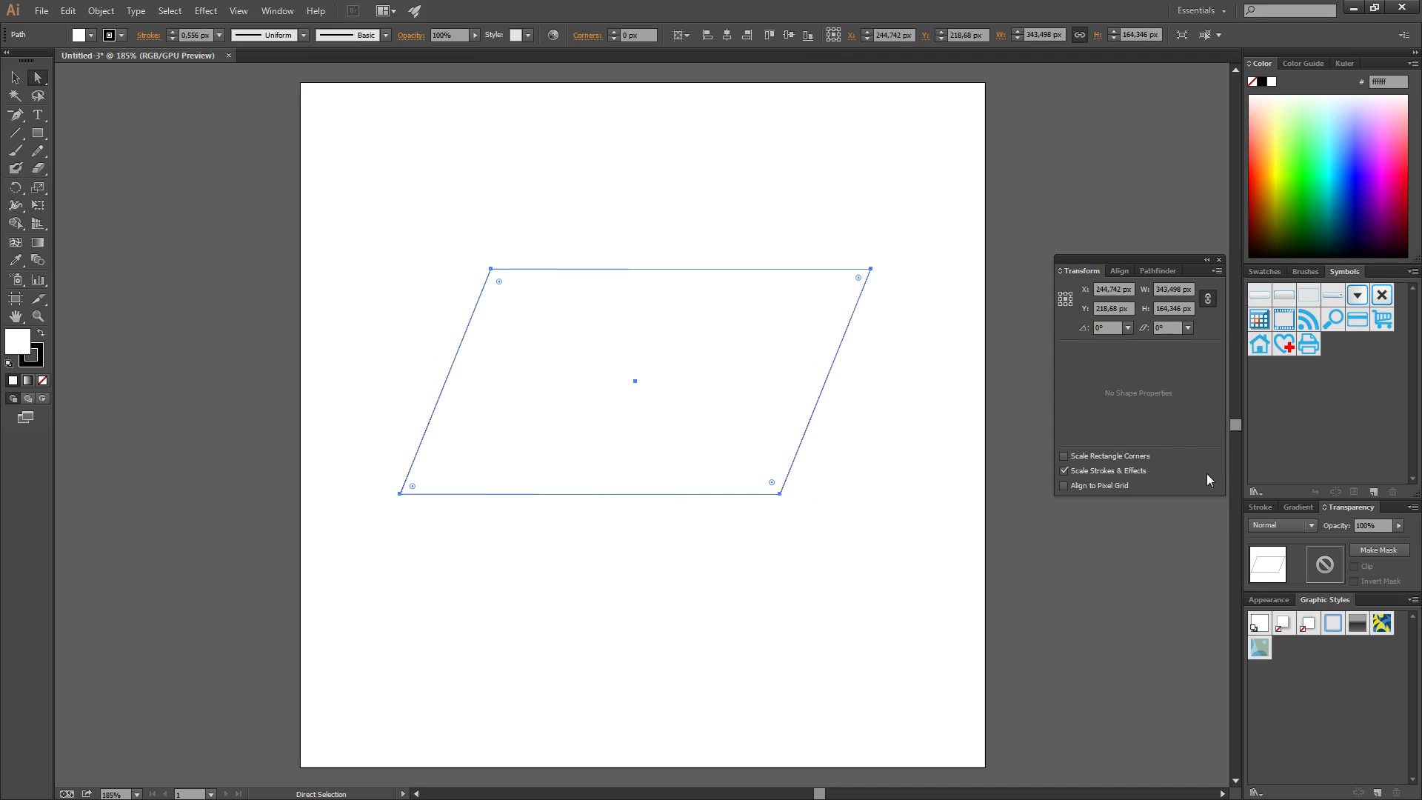
{"action": "left_click", "coordinate": [1168, 326]}
{"action": "type", "text": "-30"}
{"action": "key", "text": "Return"}
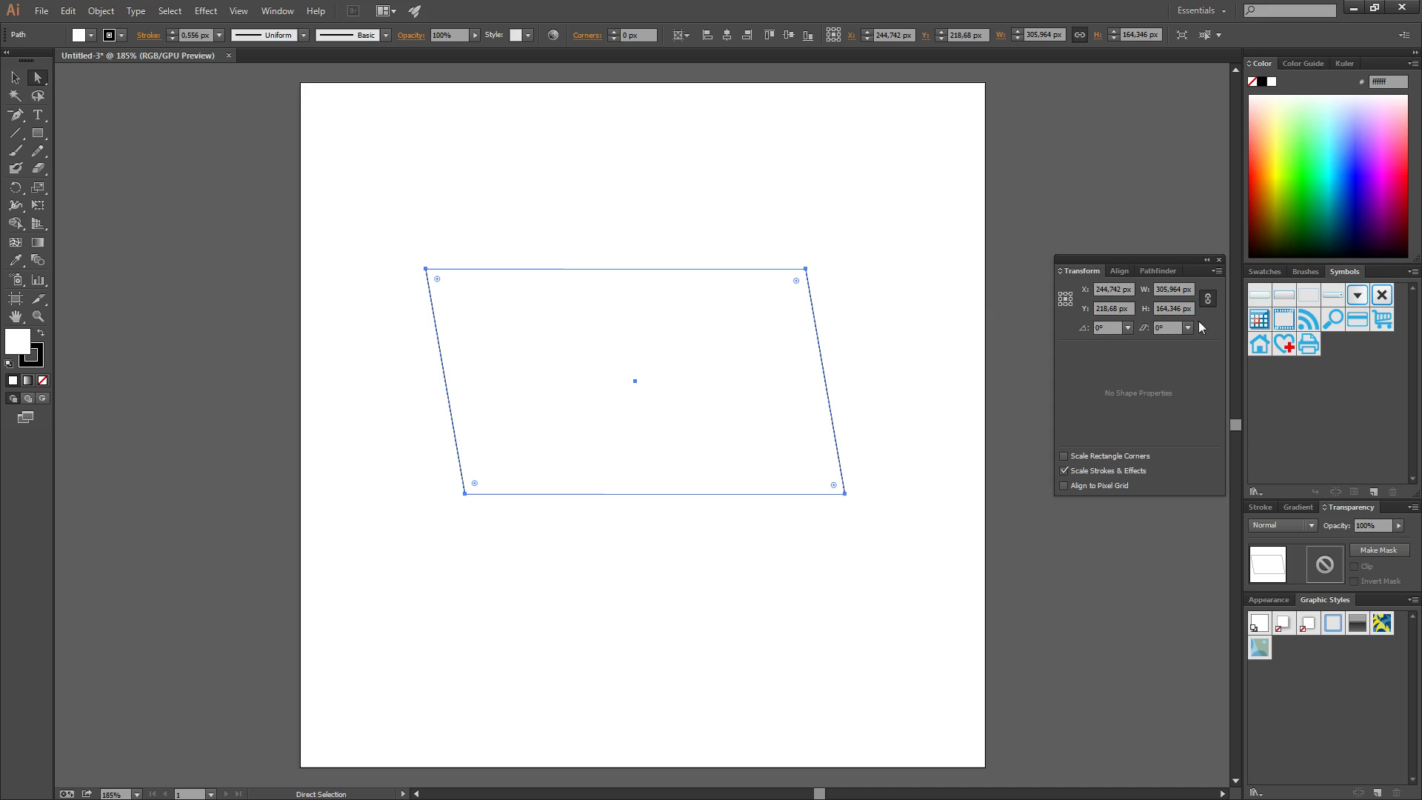
Unlink width and height, and hide then show the Transform panel's extra options
{"action": "left_click", "coordinate": [1208, 298]}
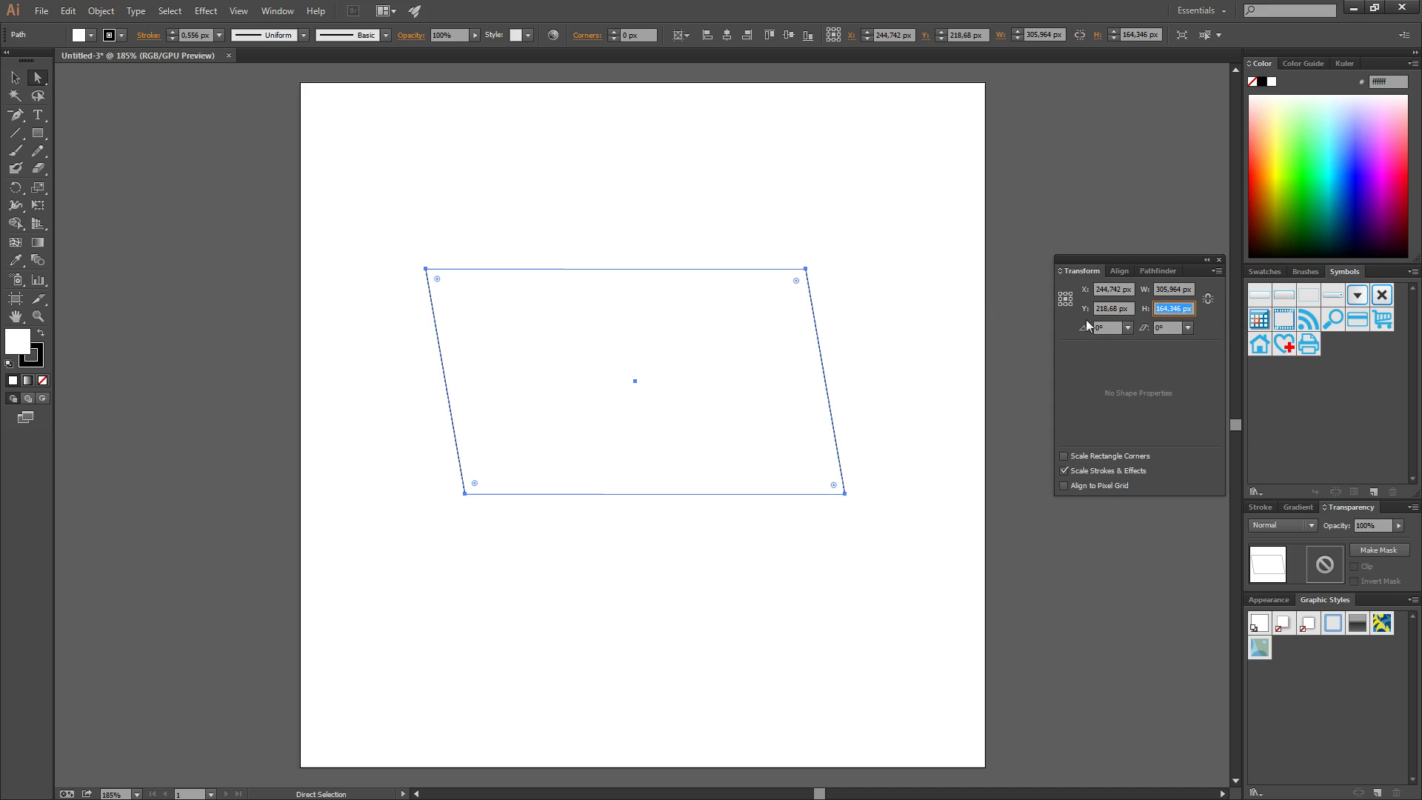
{"action": "left_click", "coordinate": [1216, 271]}
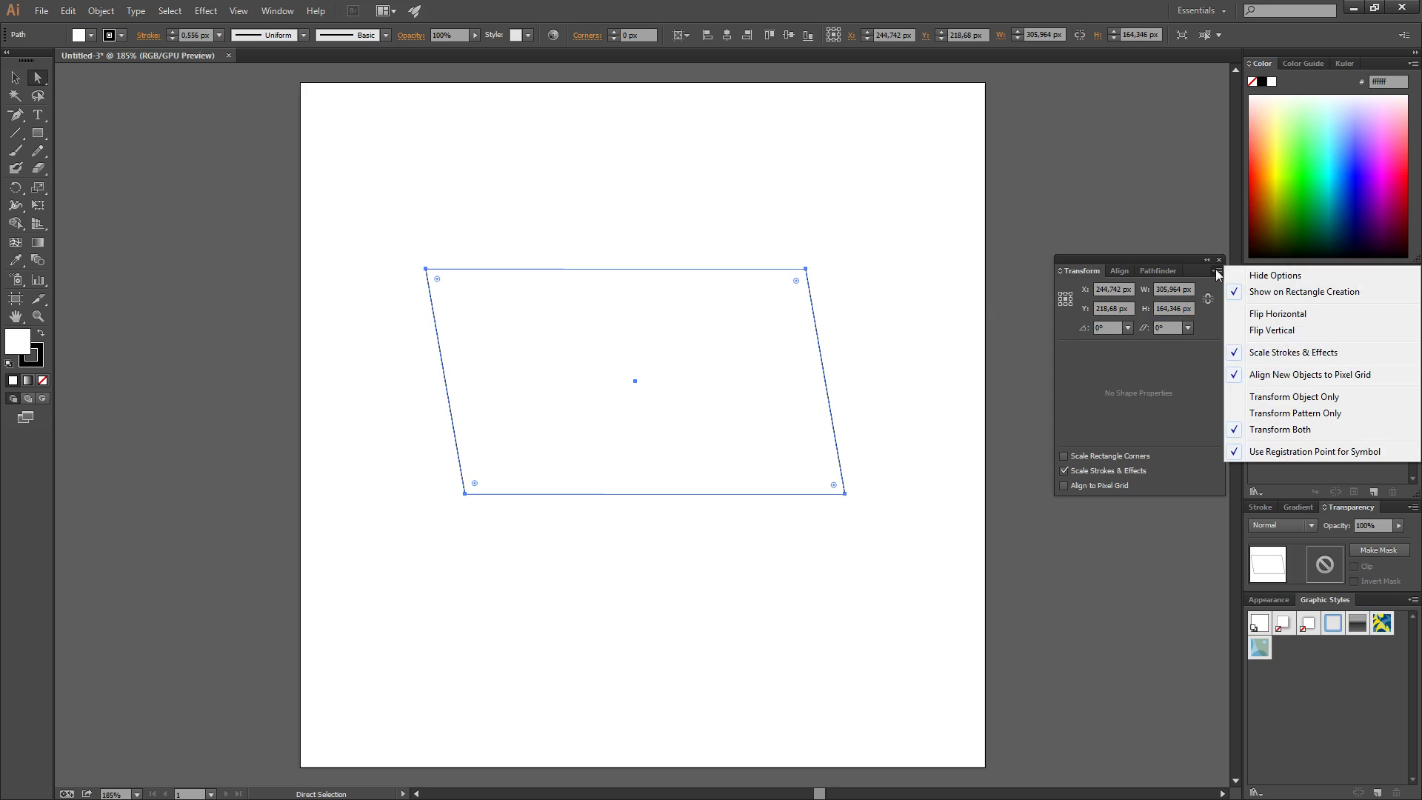
{"action": "left_click", "coordinate": [1274, 277]}
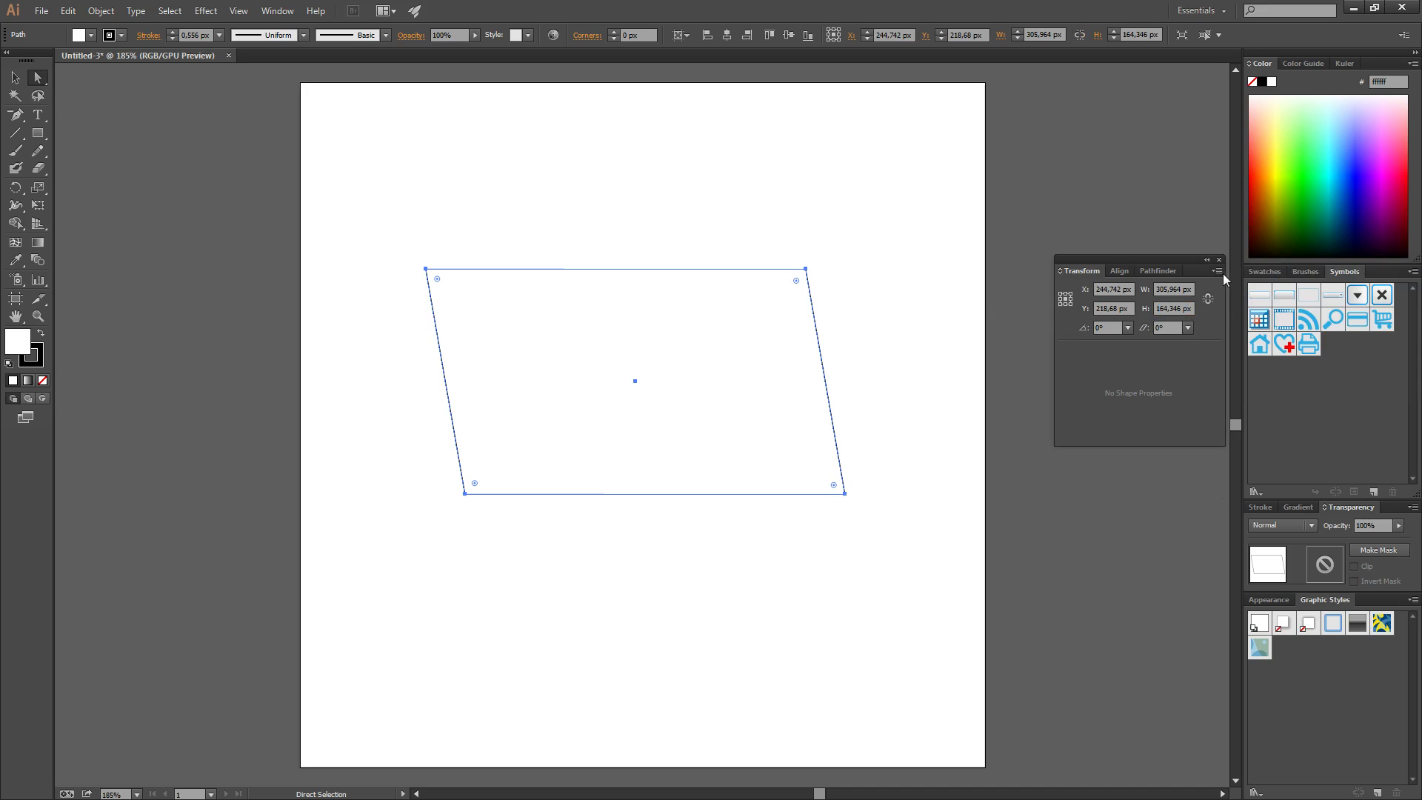
{"action": "left_click", "coordinate": [1216, 271]}
{"action": "left_click", "coordinate": [1275, 277]}
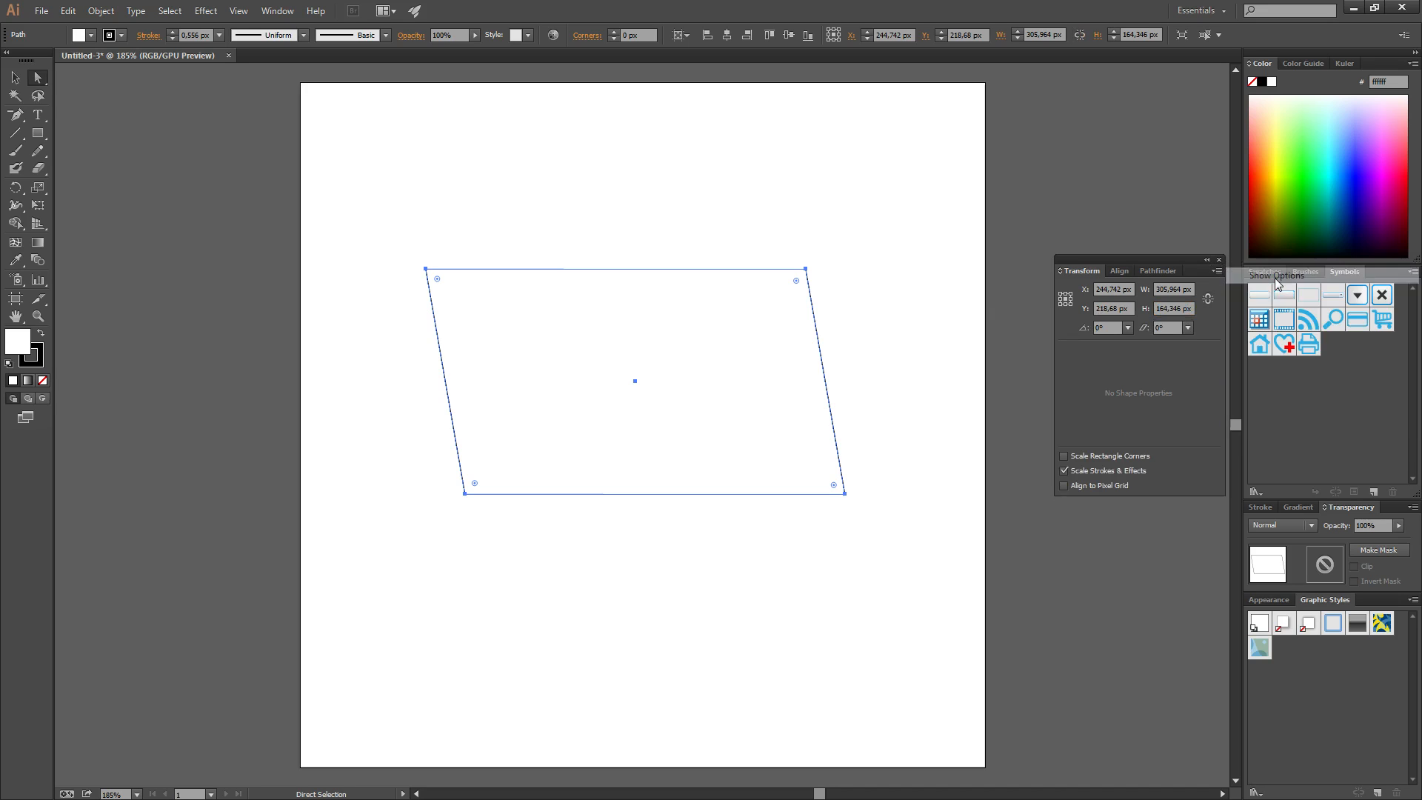
Marquee-select the parallelogram and delete it
{"action": "left_click", "coordinate": [400, 235]}
{"action": "left_click_drag", "start_coordinate": [367, 217], "coordinate": [906, 555]}
{"action": "key", "text": "Delete"}
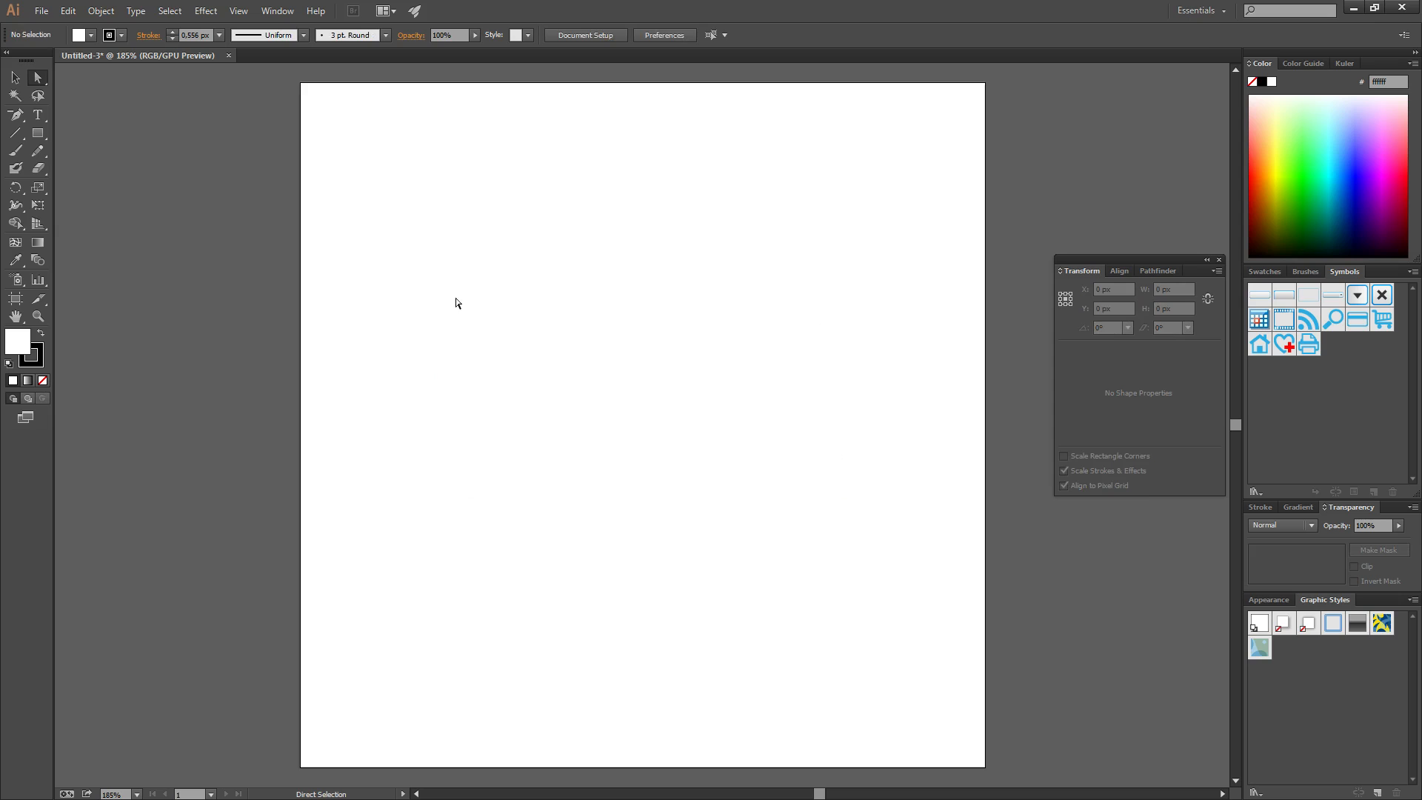
{"action": "left_click", "coordinate": [37, 134]}
{"action": "left_click_drag", "start_coordinate": [37, 133], "coordinate": [92, 168]}
{"action": "left_click_drag", "start_coordinate": [522, 234], "coordinate": [729, 549]}
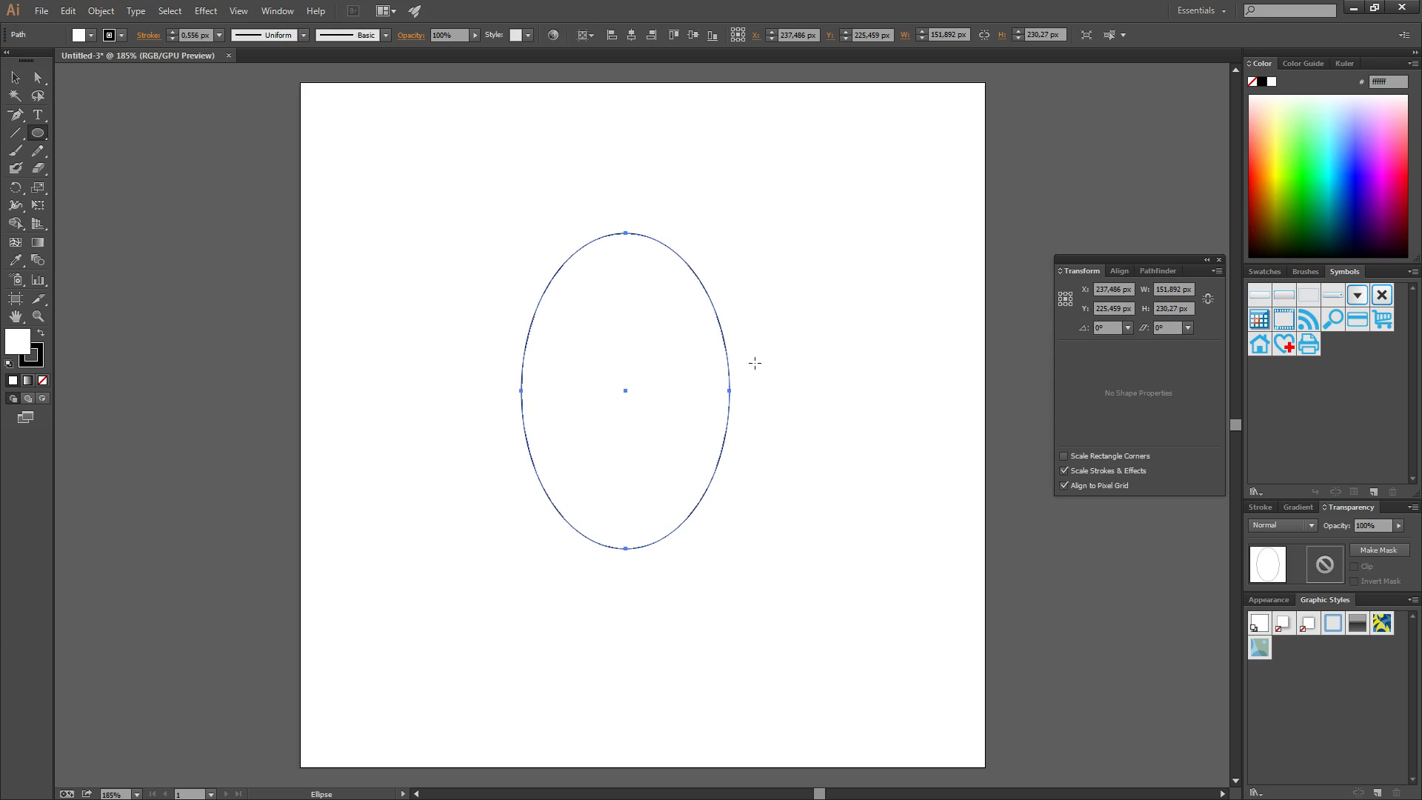
{"action": "left_click", "coordinate": [1188, 328]}
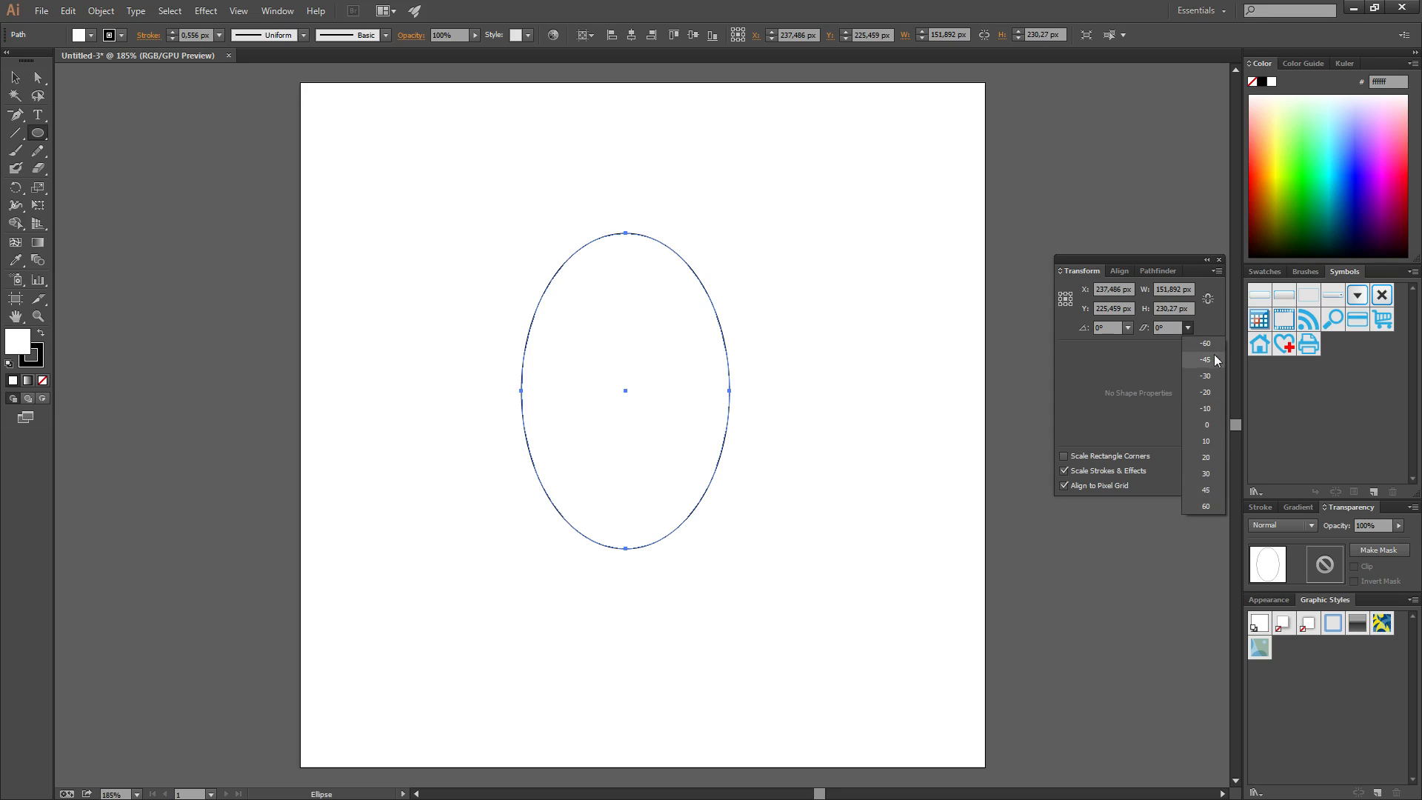
{"action": "left_click", "coordinate": [1206, 424]}
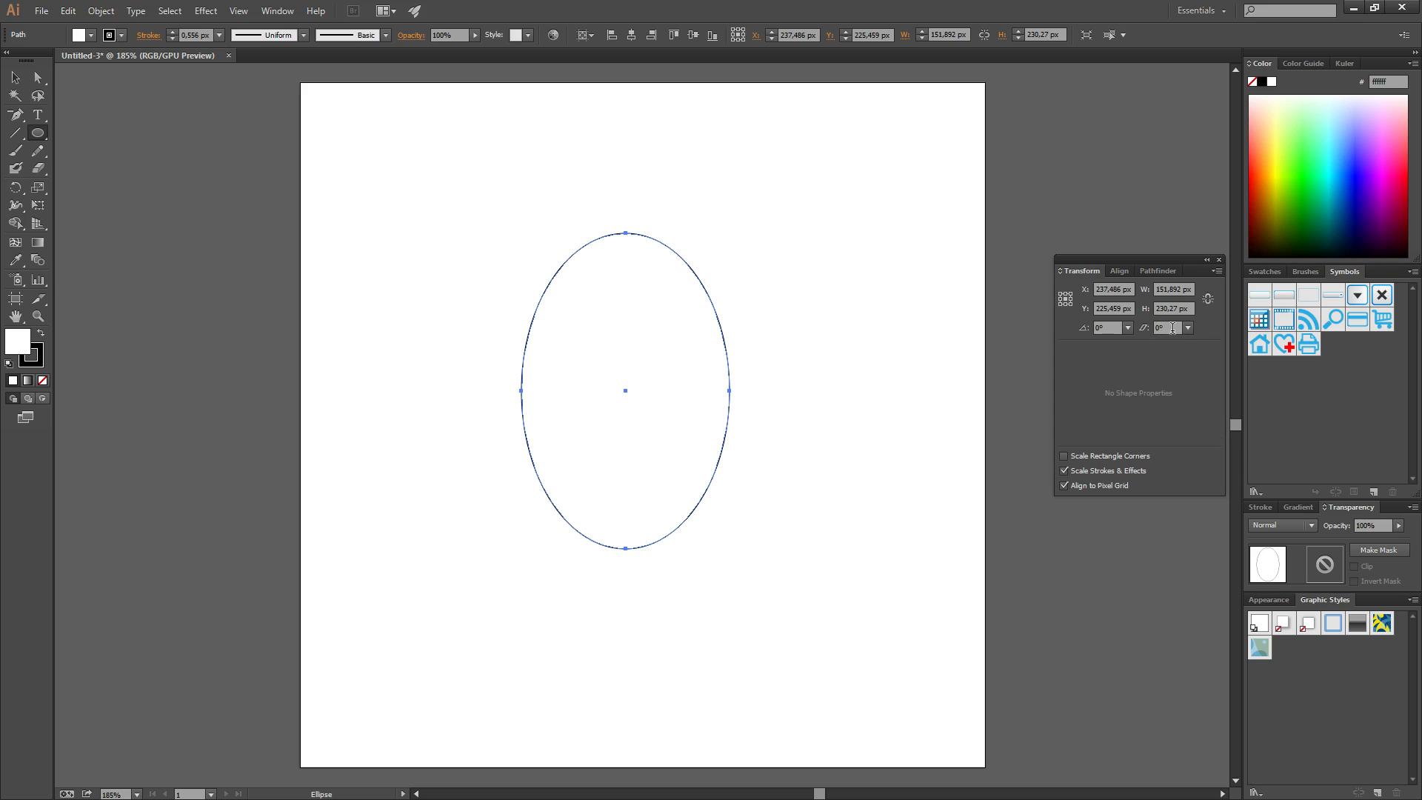
{"action": "type", "text": "90"}
{"action": "key", "text": "Return"}
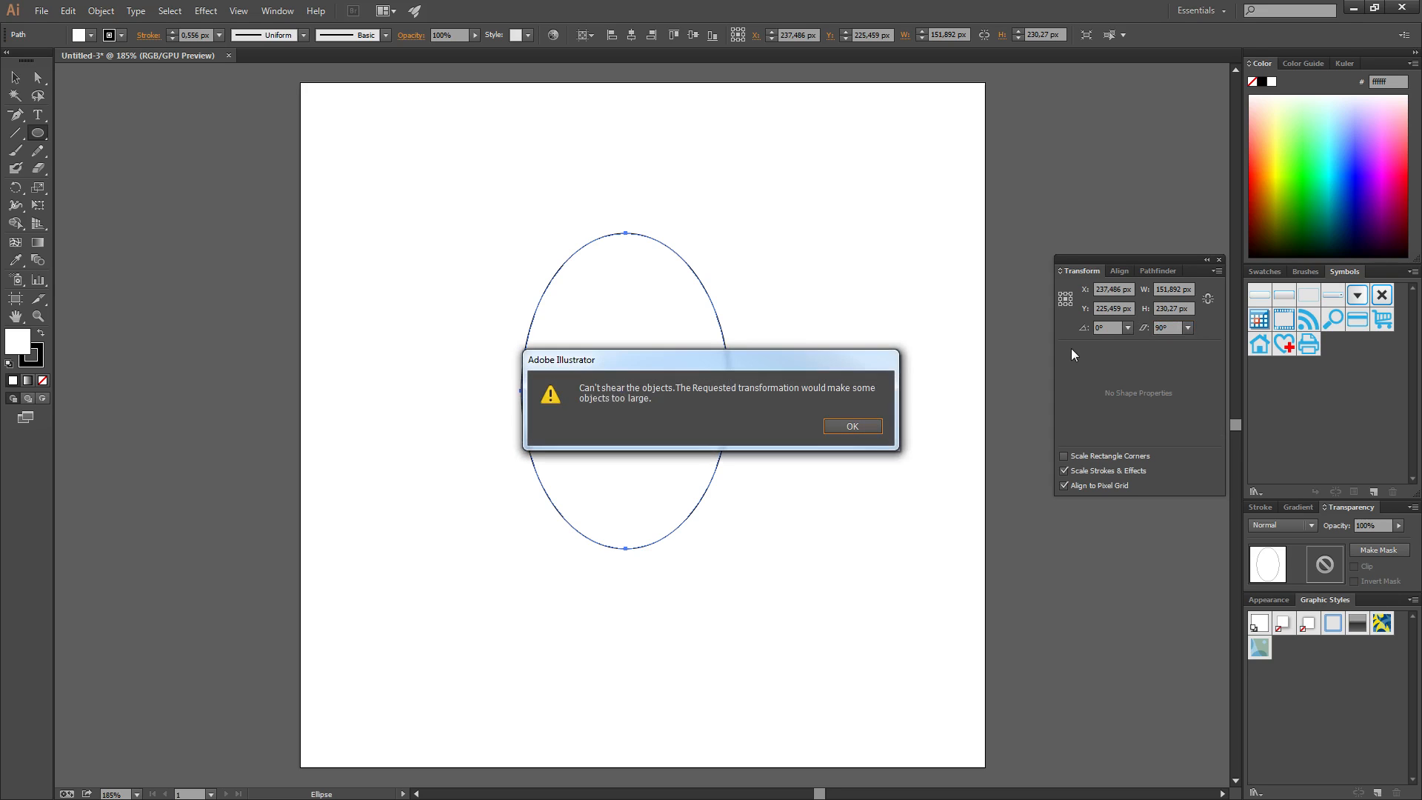
{"action": "left_click", "coordinate": [861, 432]}
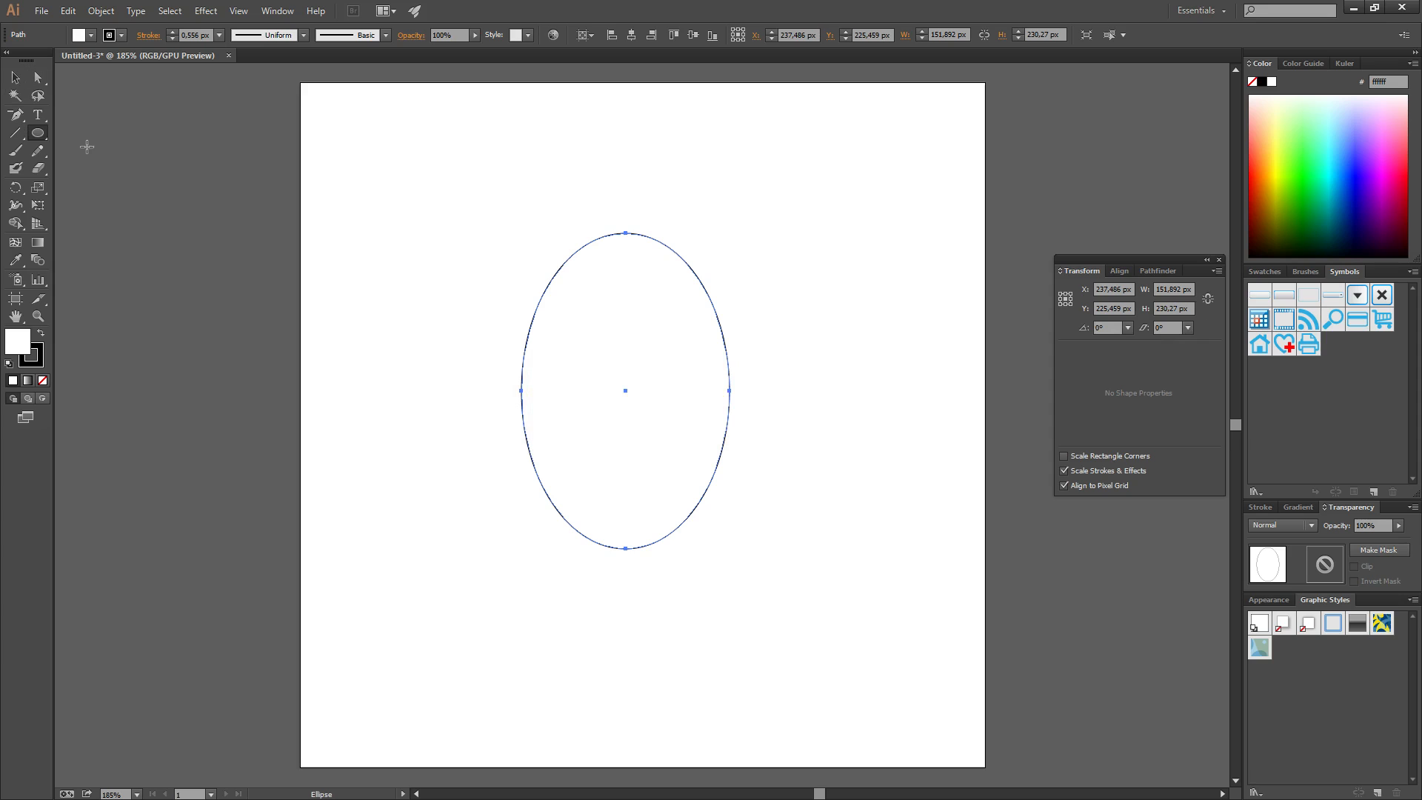
Shift-drag with the Selection tool to rotate the ellipse 90° onto its side
{"action": "left_click", "coordinate": [15, 77]}
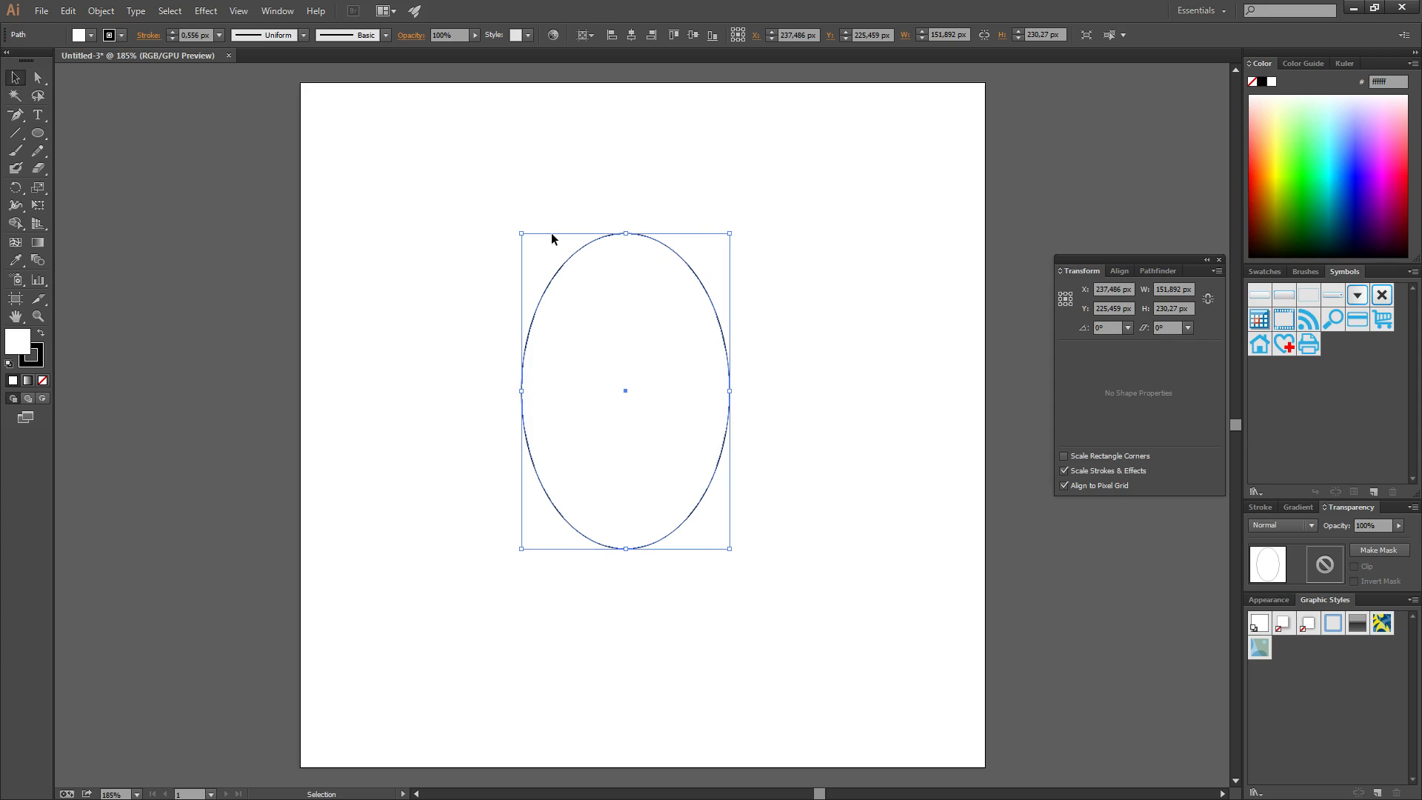
{"action": "key", "text": "shift"}
{"action": "left_click_drag", "start_coordinate": [735, 226], "coordinate": [858, 506]}
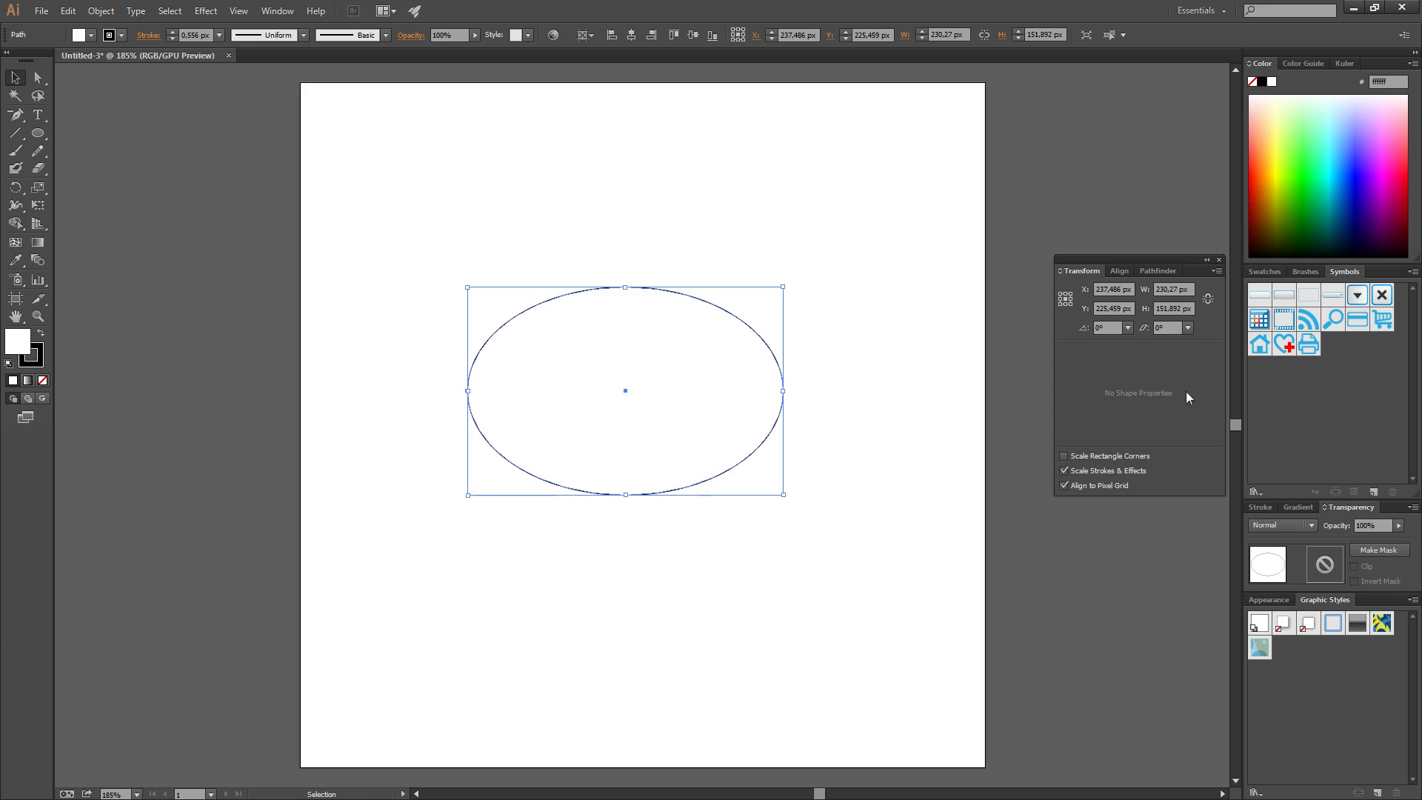
Marquee-select the ellipse and delete it
{"action": "left_click", "coordinate": [1218, 271]}
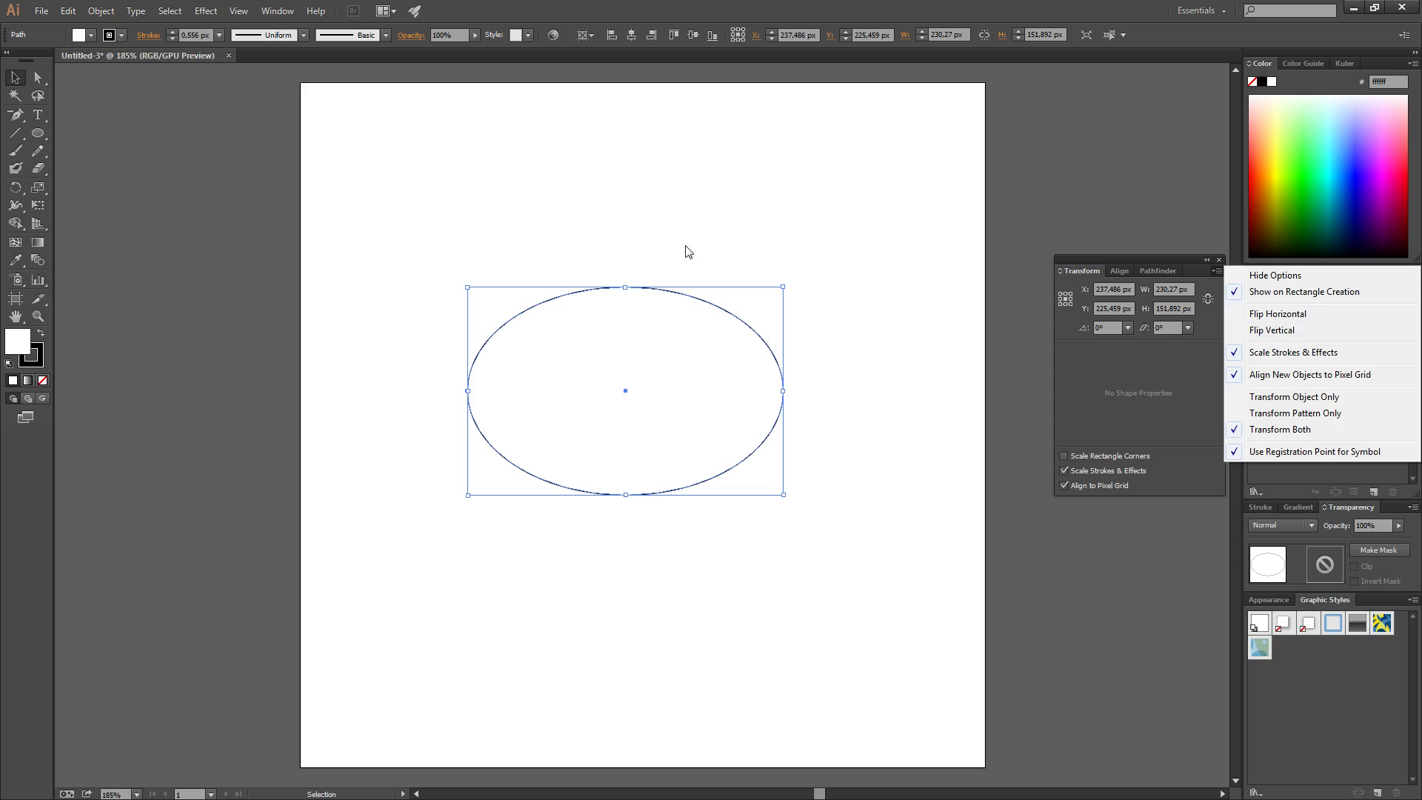
{"action": "left_click", "coordinate": [598, 228]}
{"action": "left_click_drag", "start_coordinate": [256, 213], "coordinate": [917, 571]}
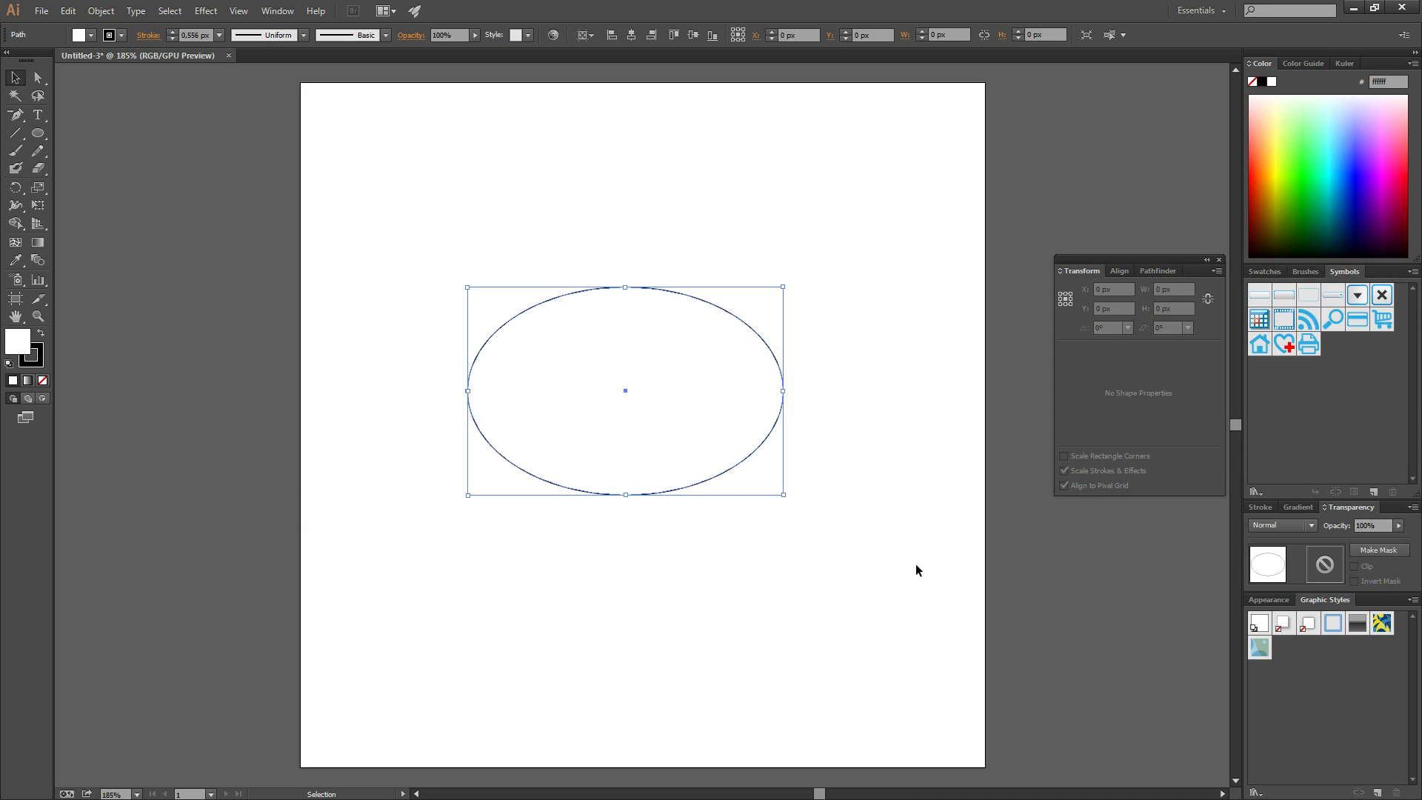
{"action": "key", "text": "Delete"}
{"action": "left_click", "coordinate": [38, 133]}
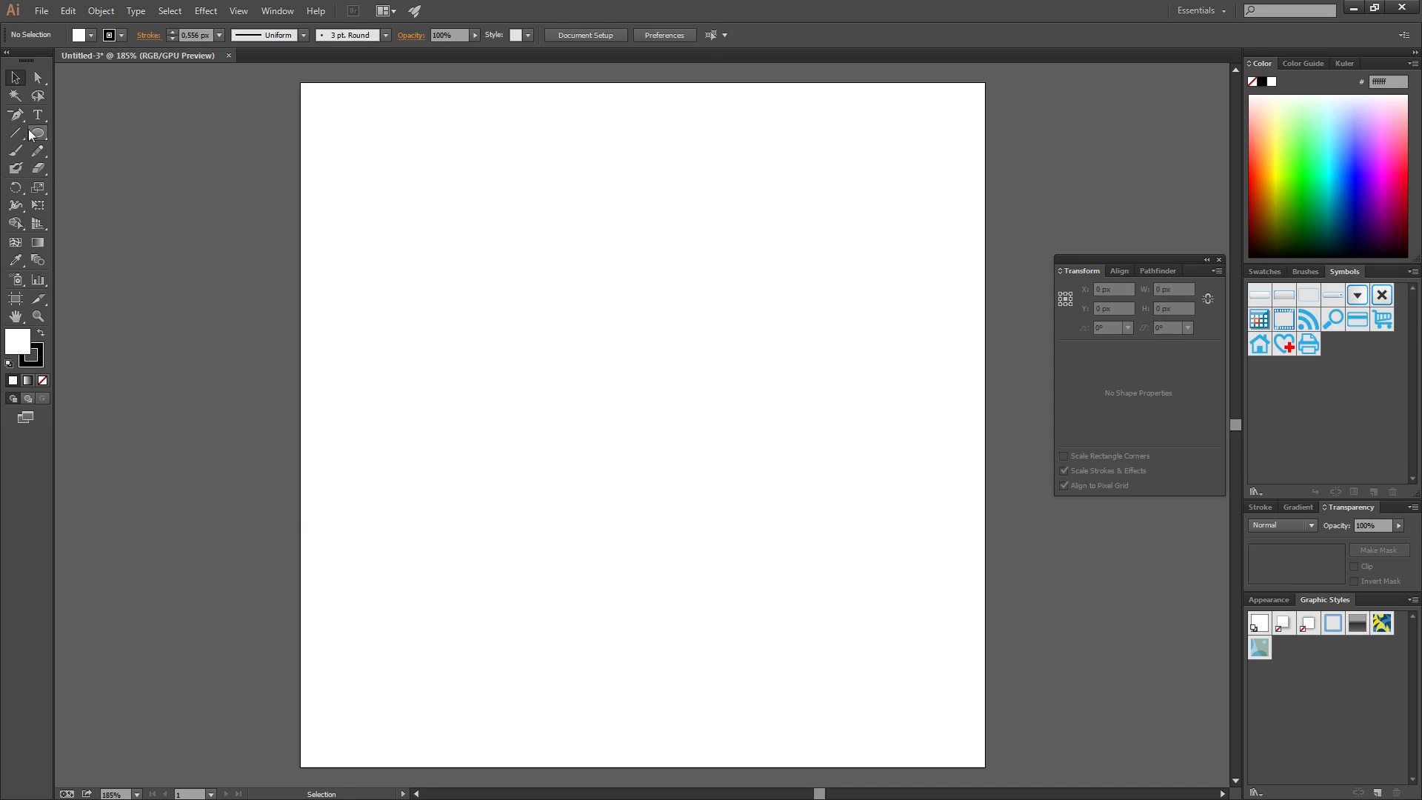
Draw an ellipse and drag its right anchor inward to form a crescent
{"action": "left_click_drag", "start_coordinate": [547, 296], "coordinate": [770, 563]}
{"action": "key", "text": "a"}
{"action": "left_click_drag", "start_coordinate": [773, 429], "coordinate": [626, 435]}
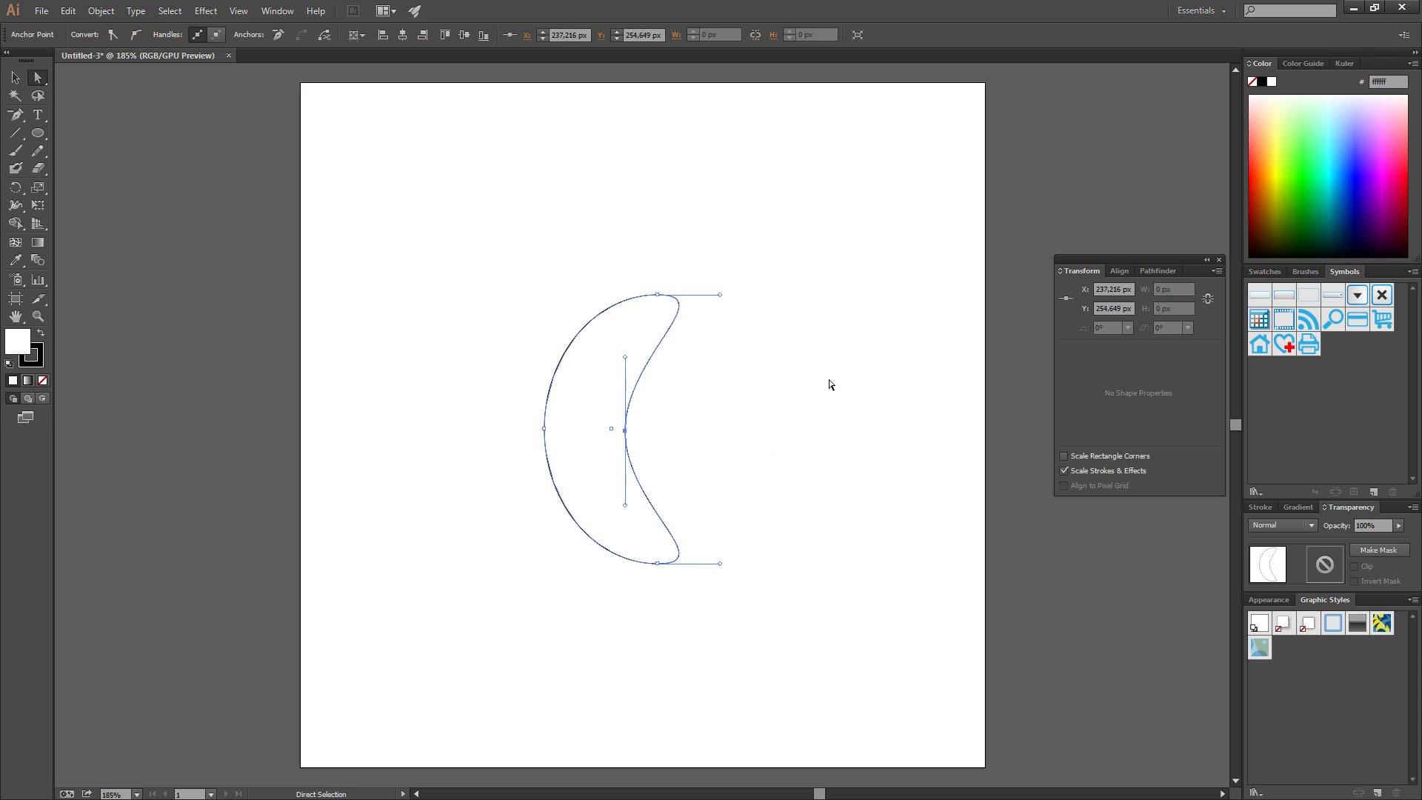
Select the whole crescent and flip it horizontally from the Transform panel menu
{"action": "left_click", "coordinate": [849, 389]}
{"action": "left_click_drag", "start_coordinate": [471, 236], "coordinate": [845, 604]}
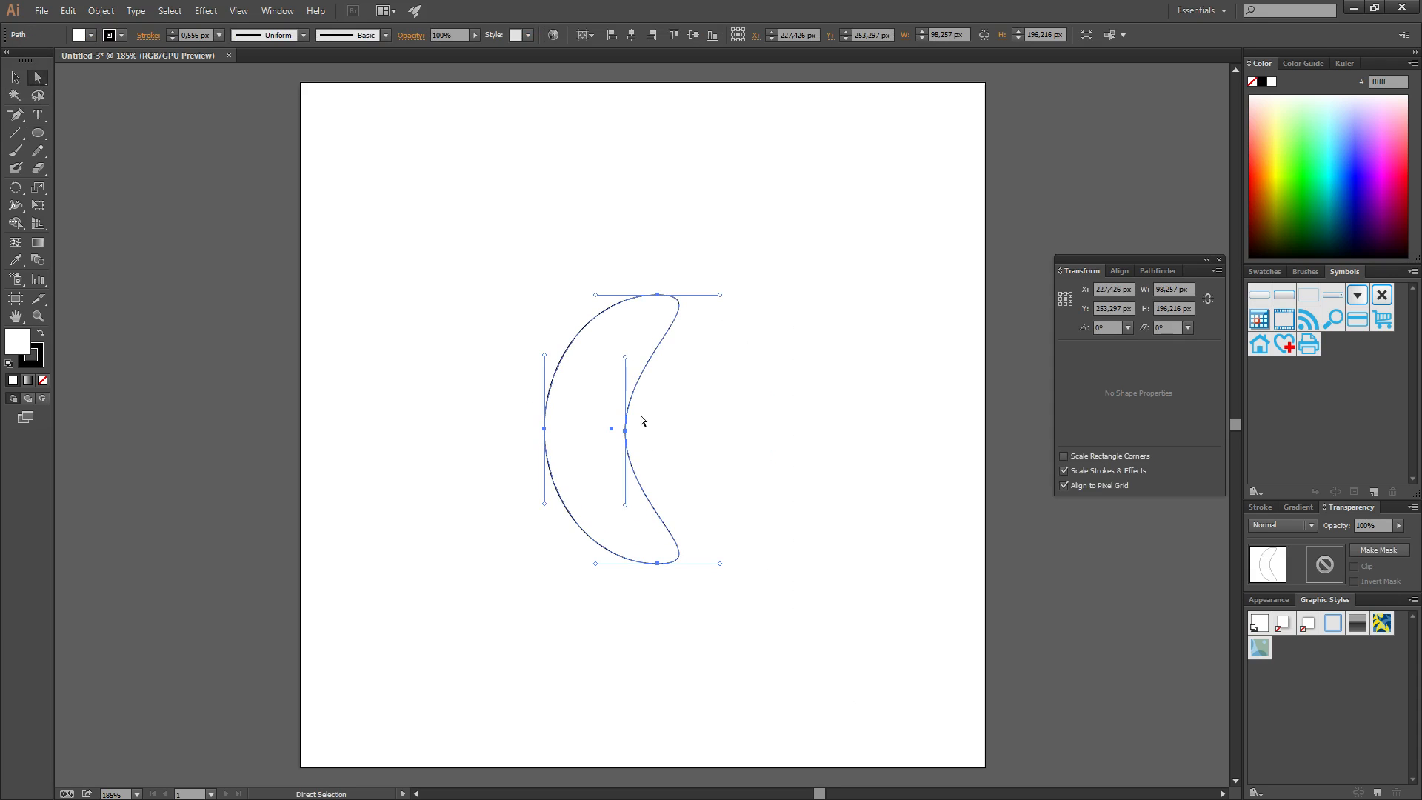
{"action": "left_click_drag", "start_coordinate": [639, 386], "coordinate": [585, 288]}
{"action": "left_click_drag", "start_coordinate": [513, 259], "coordinate": [824, 635]}
{"action": "left_click", "coordinate": [1217, 271]}
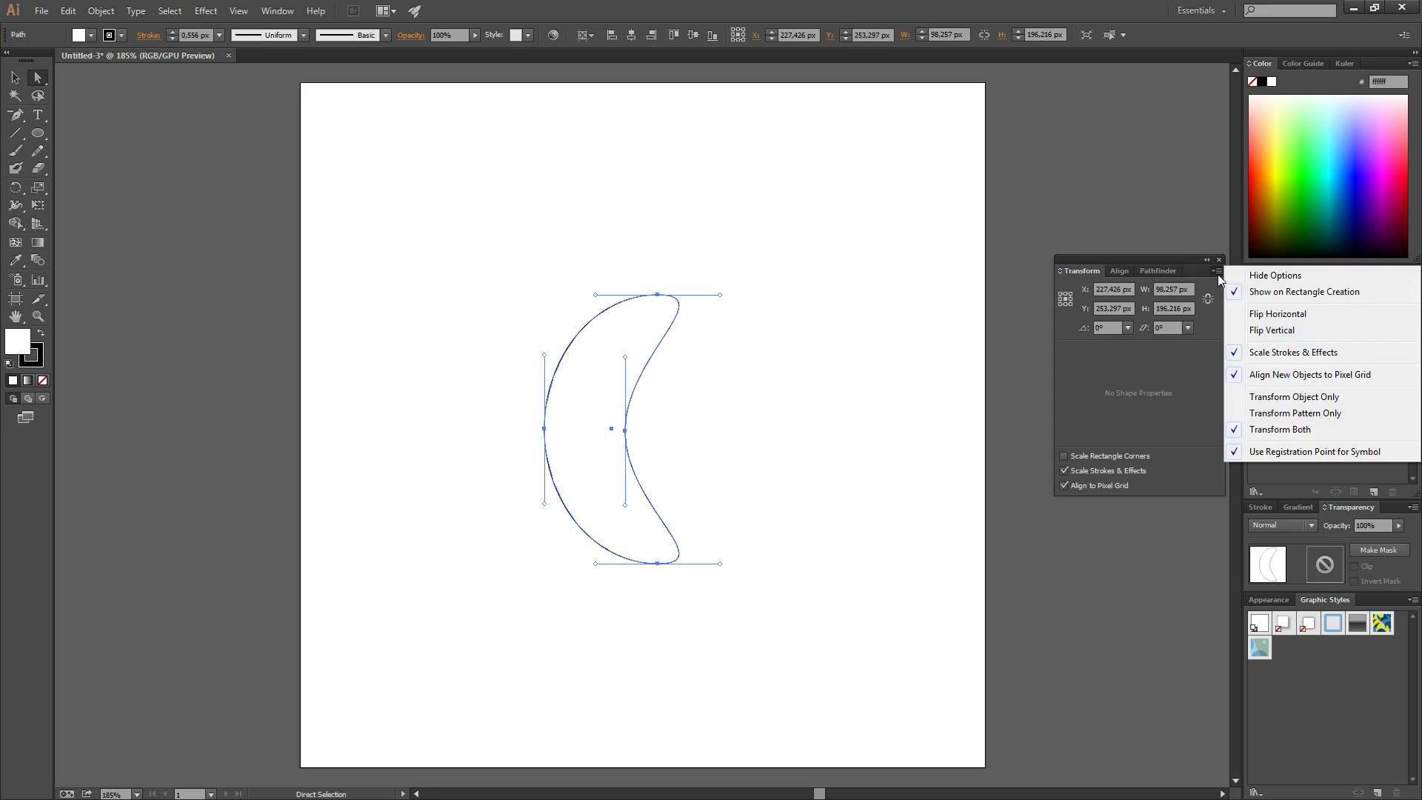
{"action": "left_click", "coordinate": [1269, 315]}
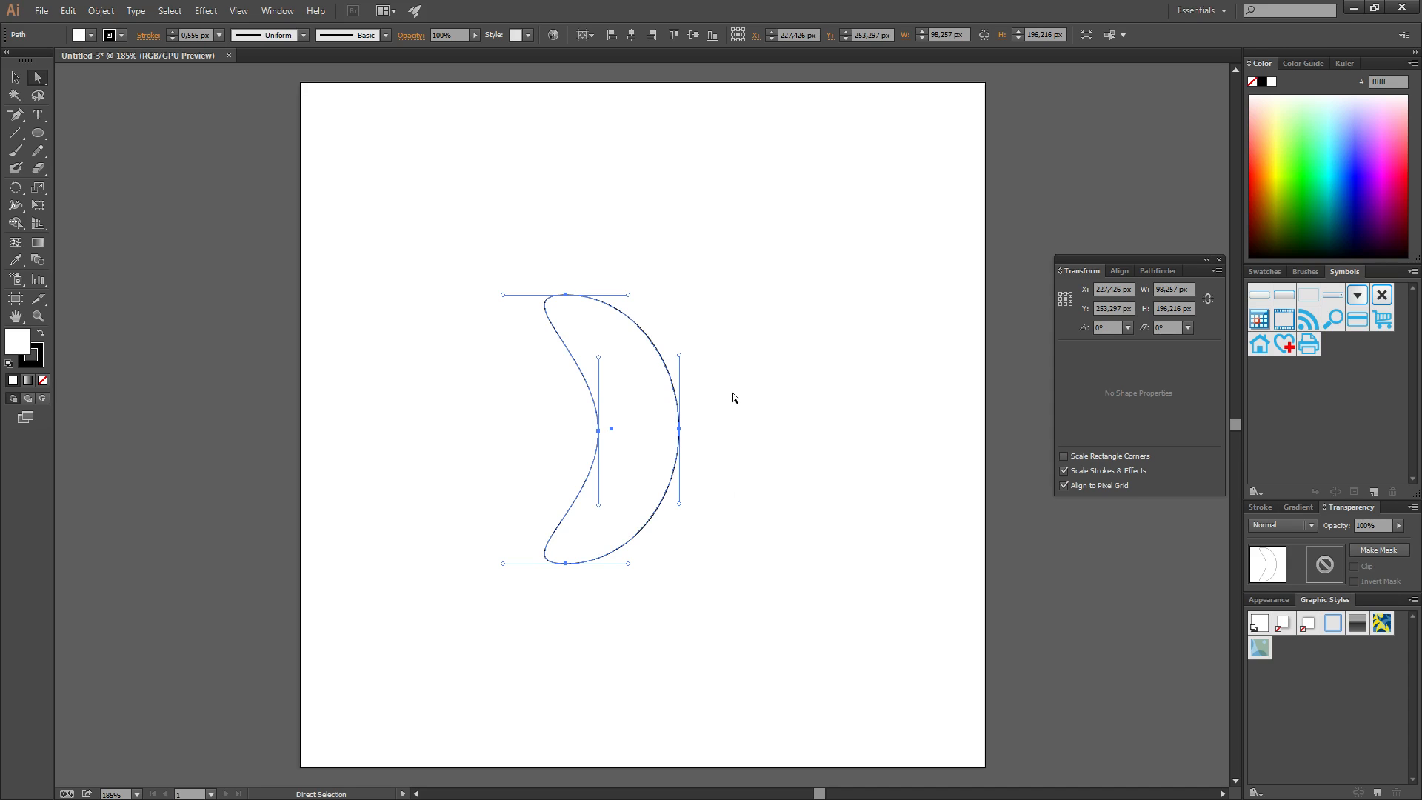
Shift-drag with the Selection tool to rotate the crescent 90° into an arch
{"action": "left_click", "coordinate": [15, 77]}
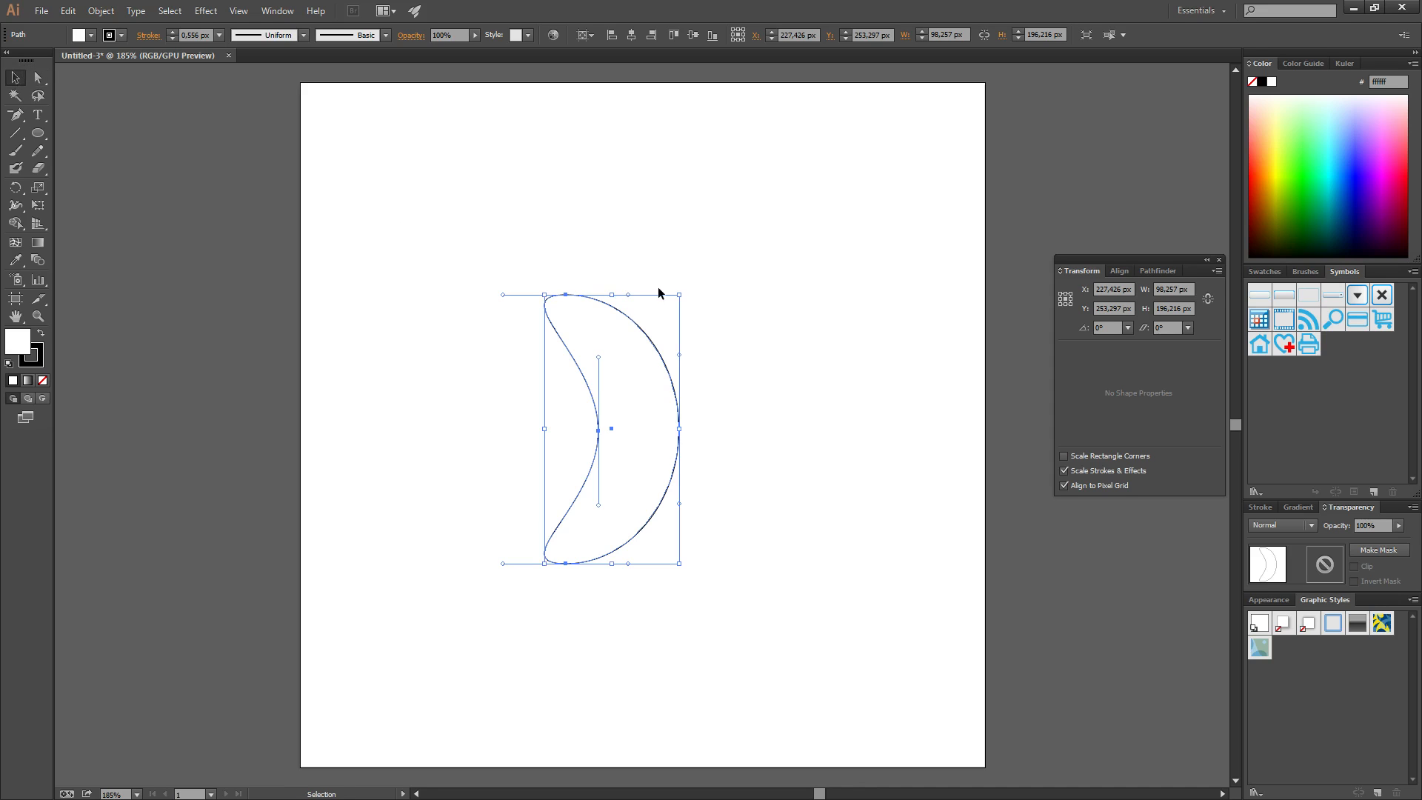
{"action": "key", "text": "ctrl+shift+b"}
{"action": "left_click_drag", "start_coordinate": [618, 262], "coordinate": [444, 428]}
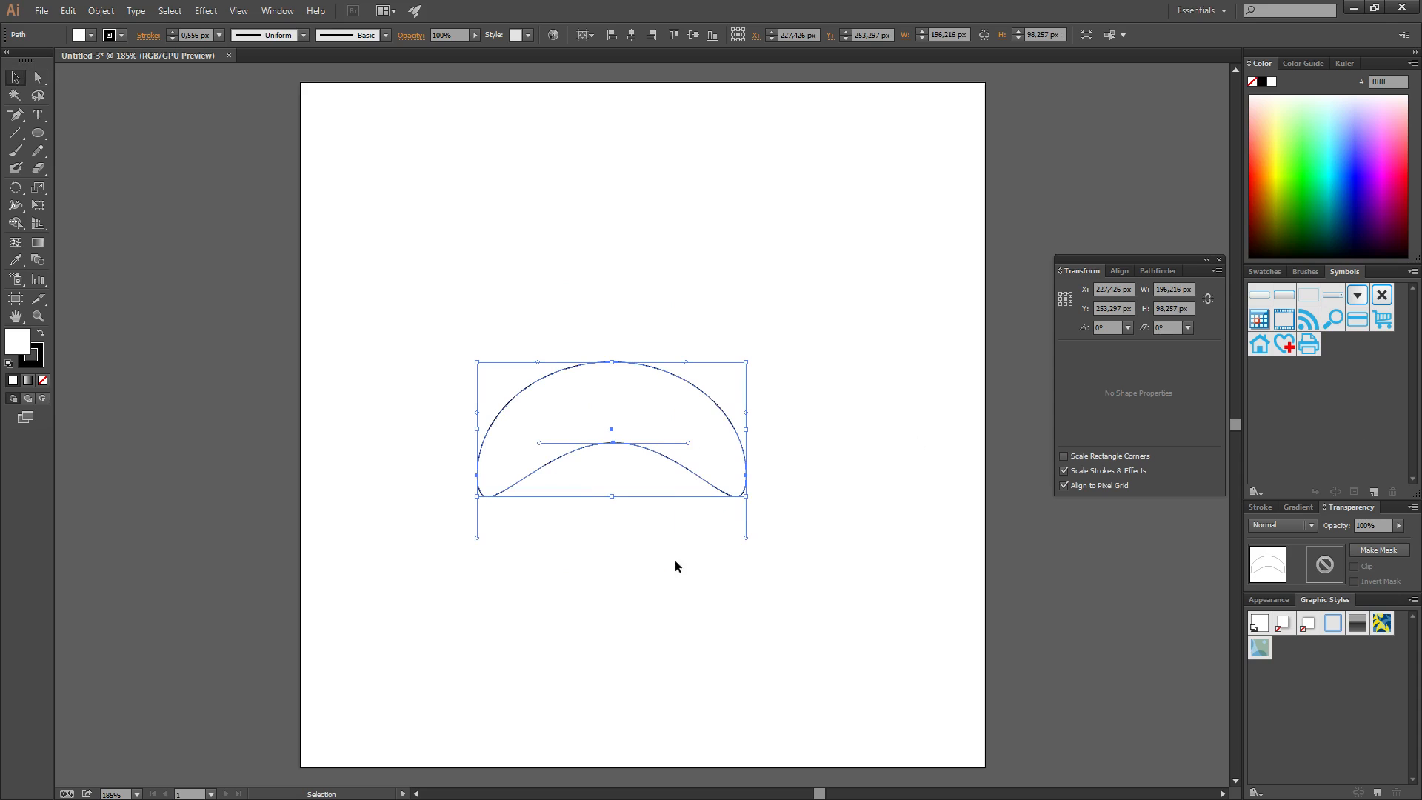
{"action": "left_click", "coordinate": [585, 337]}
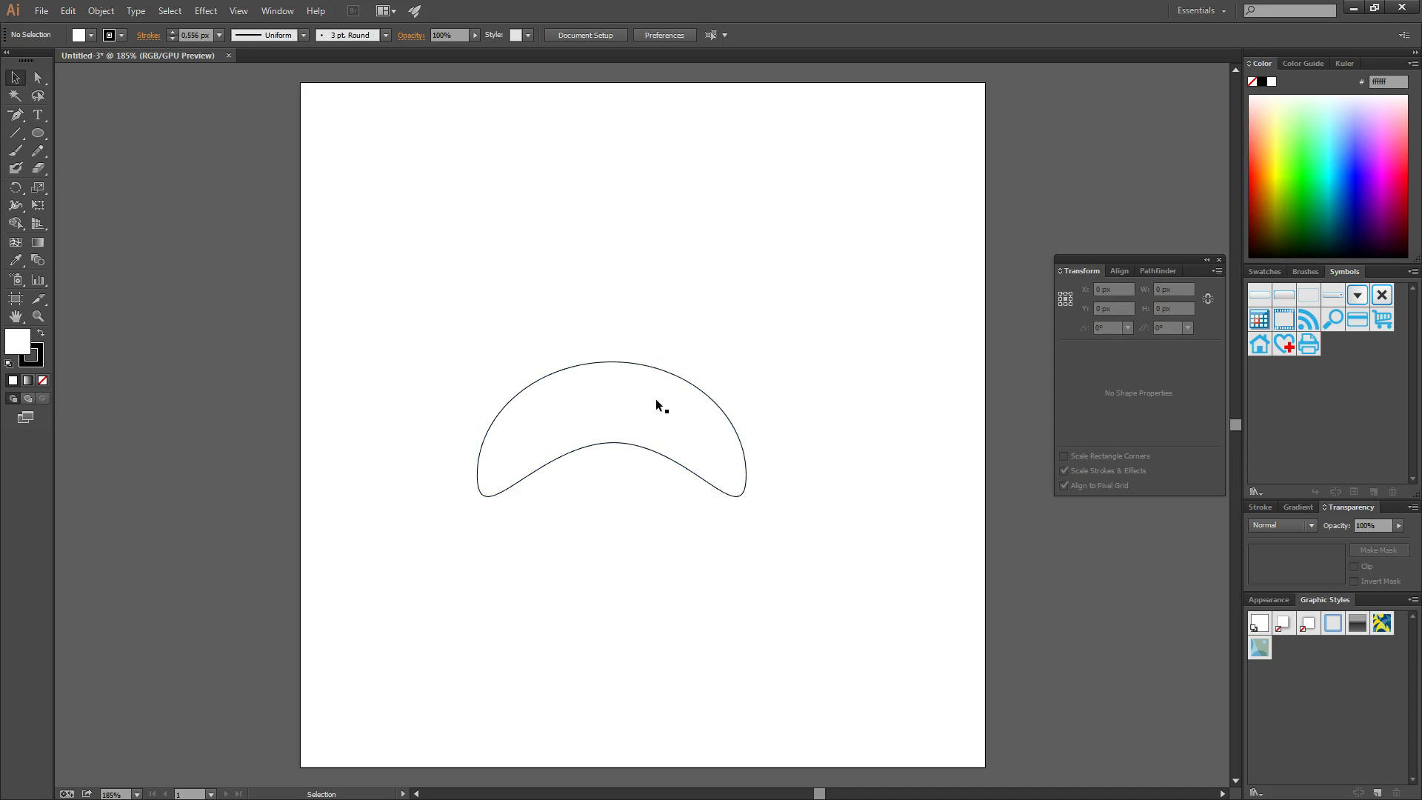
{"action": "left_click", "coordinate": [620, 362]}
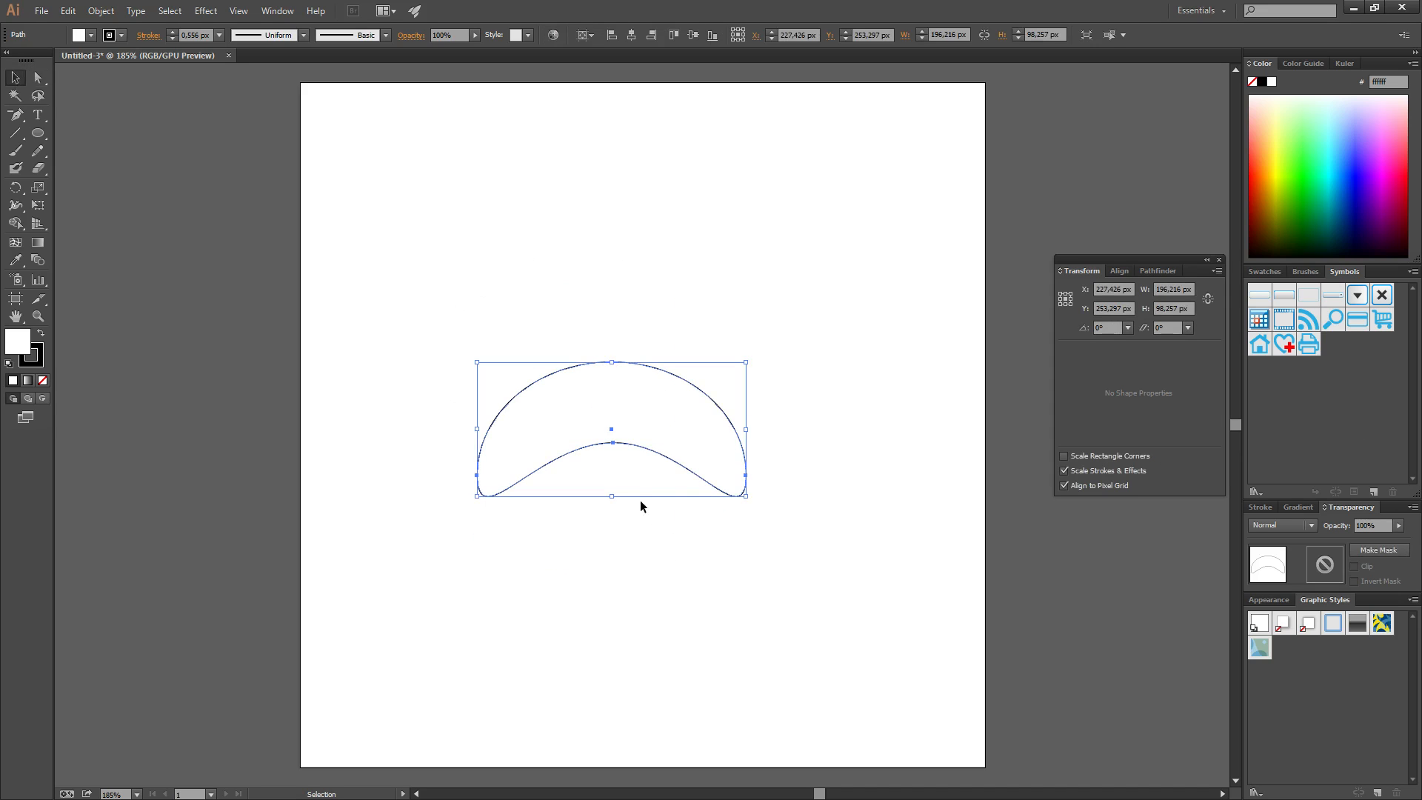
Select the arch with Direct Selection and flip it vertically into a bowl
{"action": "left_click", "coordinate": [39, 77]}
{"action": "left_click", "coordinate": [576, 318]}
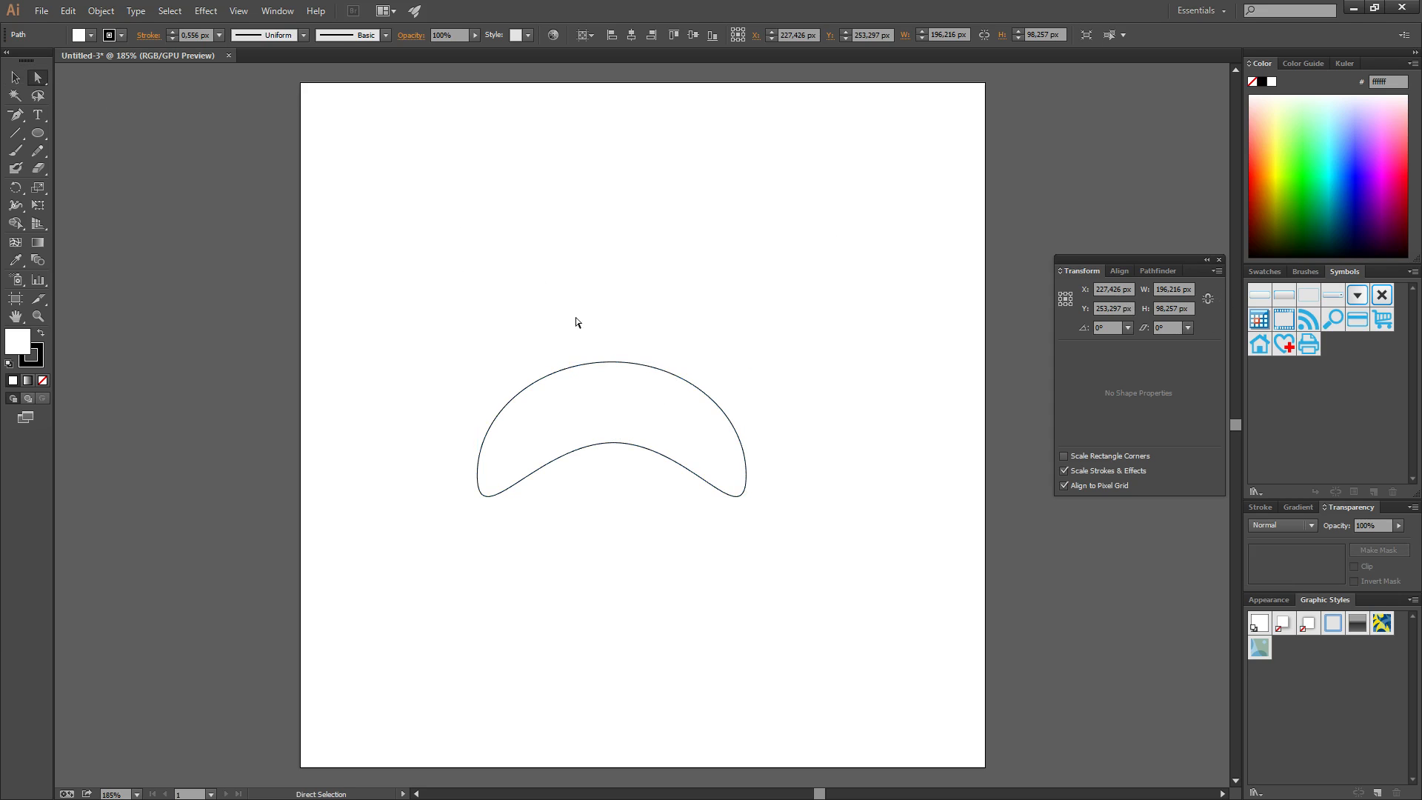
{"action": "left_click", "coordinate": [593, 377]}
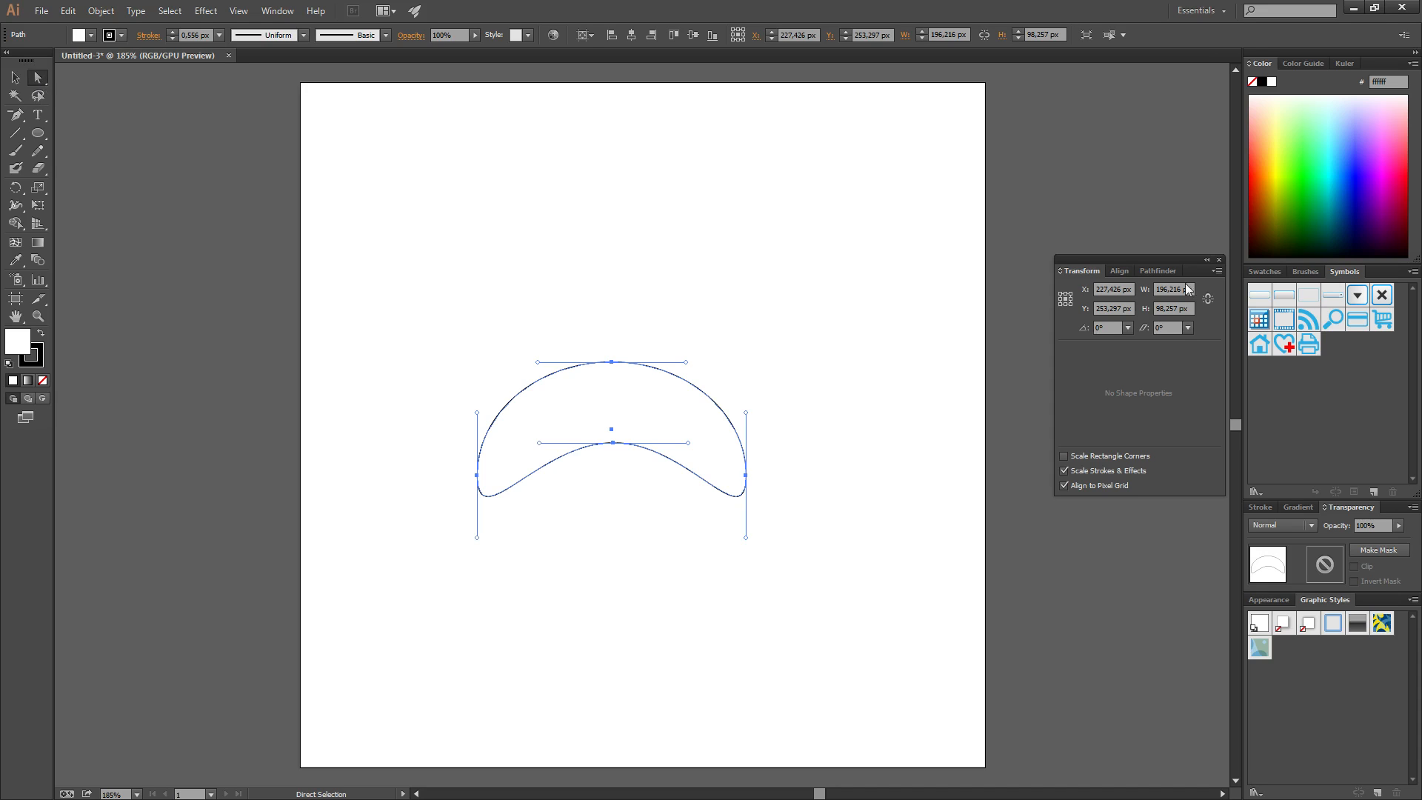
{"action": "left_click", "coordinate": [1218, 271]}
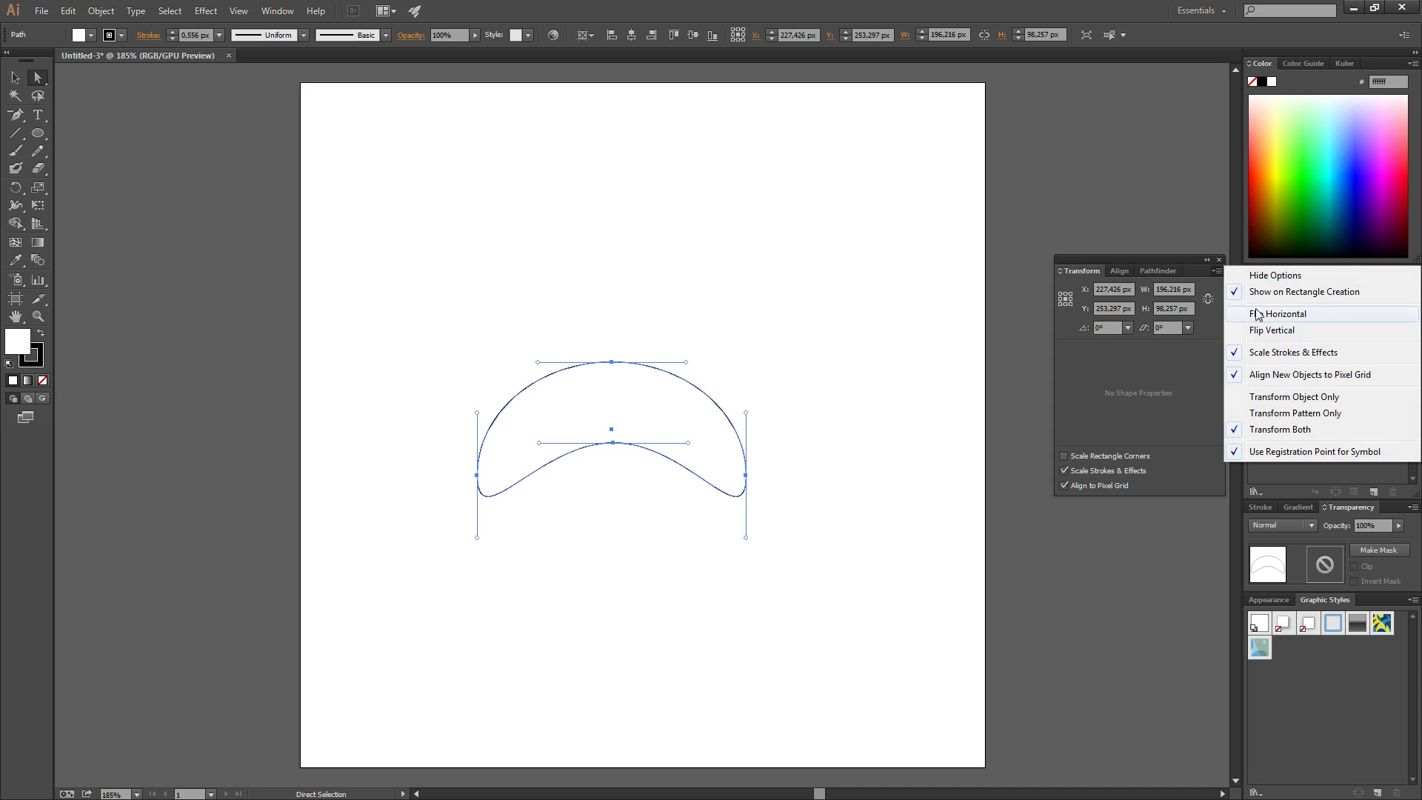
{"action": "left_click", "coordinate": [1266, 330]}
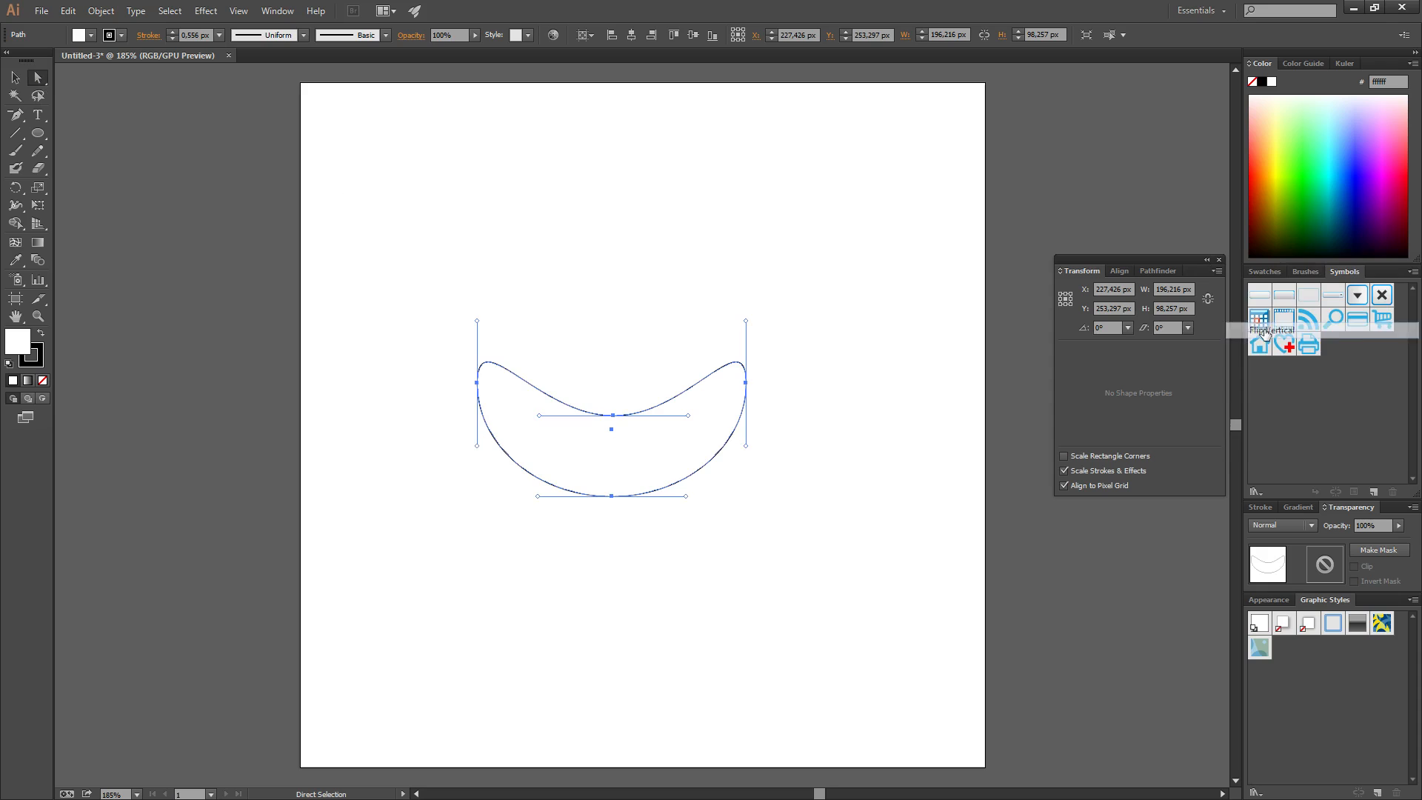
{"action": "left_click", "coordinate": [770, 347]}
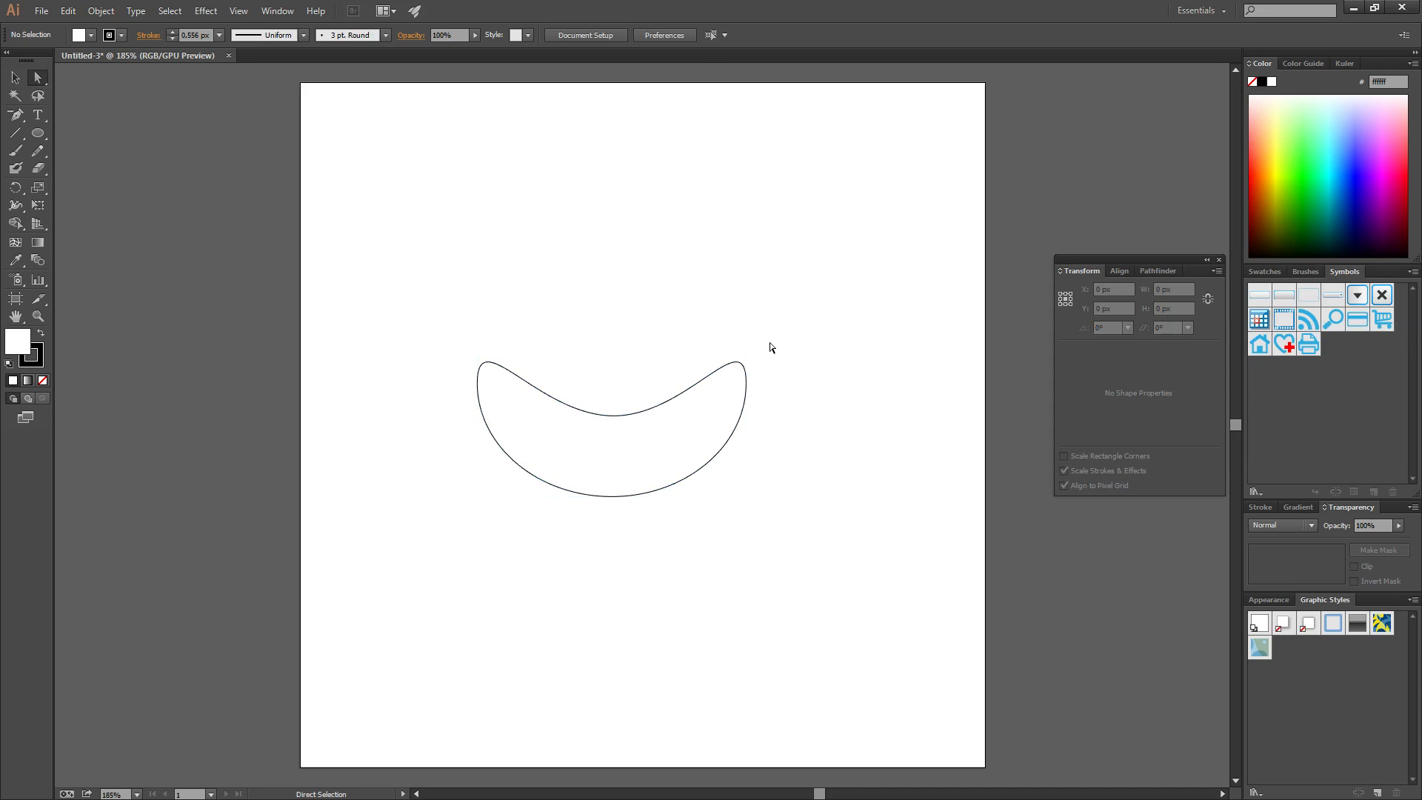